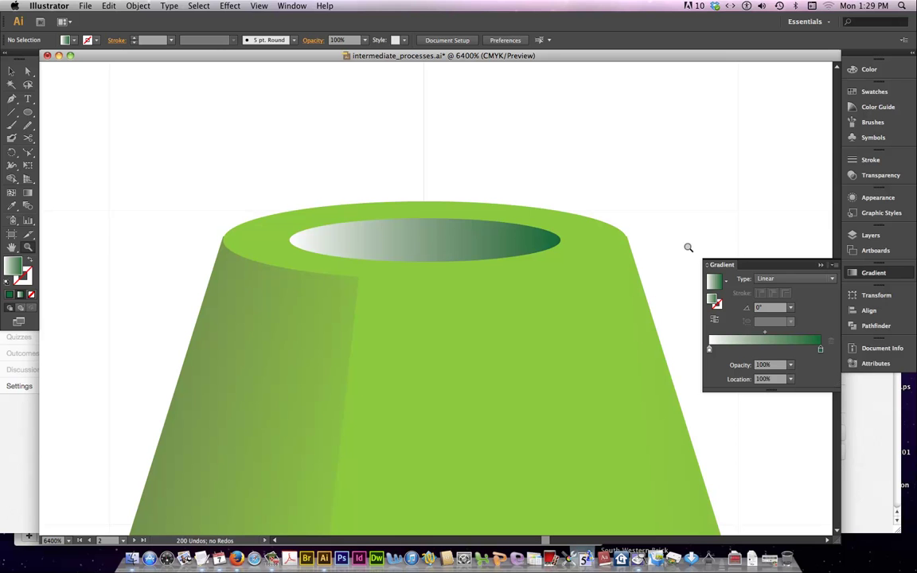
- Try pulling the cone's bottom curve down, then undo it and clear the selection
{"action": "key", "text": "super+minus"}
{"action": "key", "text": "super+minus"}
{"action": "key", "text": "super+minus"}
{"action": "key", "text": "super+minus"}
{"action": "key", "text": "super+minus"}
{"action": "key", "text": "super+minus"}
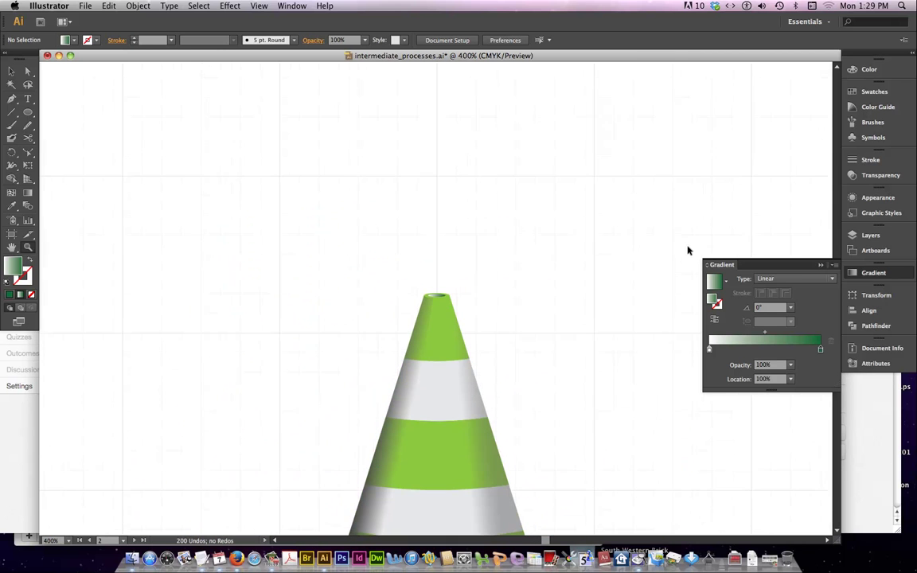
{"action": "scroll", "coordinate": [595, 393], "scroll_direction": "down", "scroll_amount": 3}
{"action": "scroll", "coordinate": [589, 392], "scroll_direction": "down", "scroll_amount": 1}
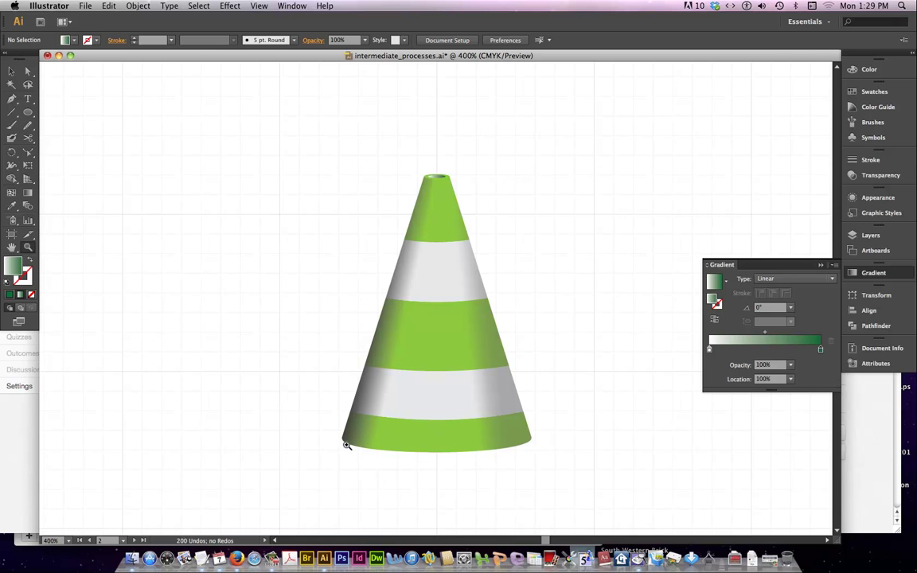
{"action": "left_click", "coordinate": [28, 71]}
{"action": "left_click", "coordinate": [450, 451]}
{"action": "left_click_drag", "start_coordinate": [442, 449], "coordinate": [445, 541]}
{"action": "key", "text": "super+z"}
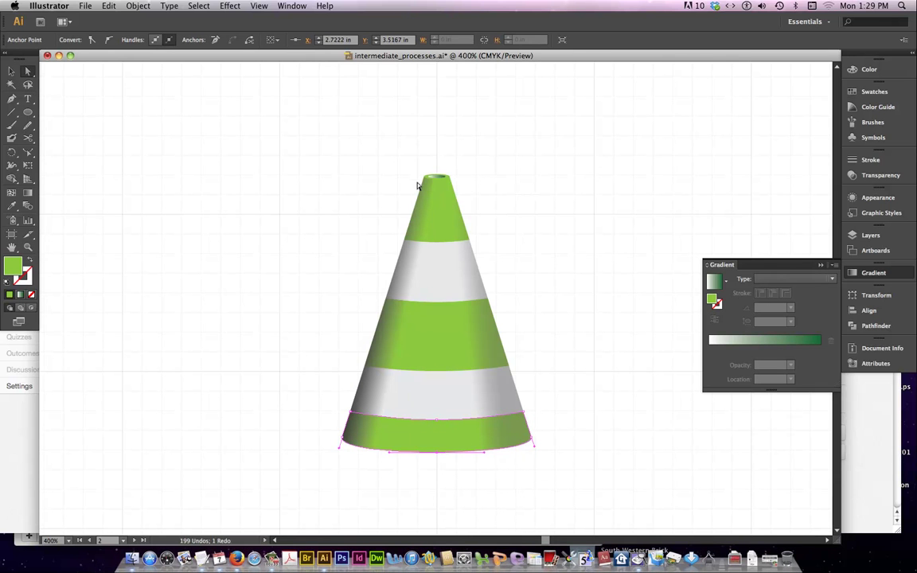
{"action": "left_click", "coordinate": [507, 225]}
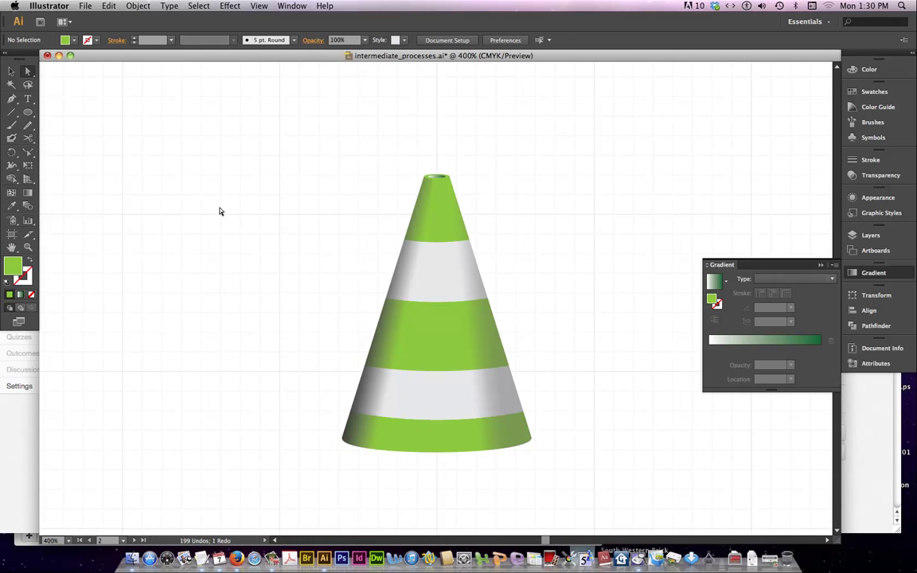
- Zoom into the cone's top opening, then reframe the view around the cone
{"action": "left_click", "coordinate": [27, 247]}
{"action": "left_click_drag", "start_coordinate": [415, 164], "coordinate": [458, 195]}
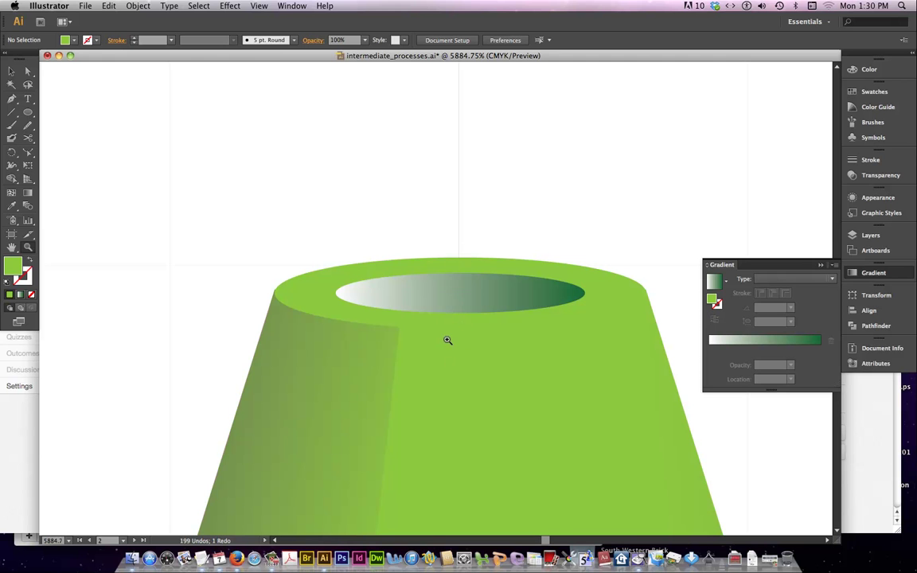
{"action": "key", "text": "super+0"}
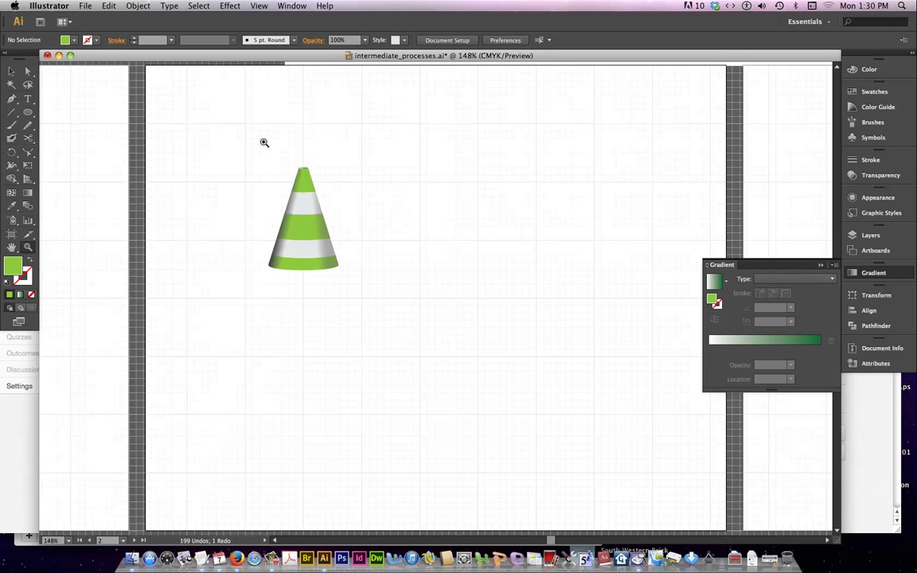
{"action": "left_click_drag", "start_coordinate": [262, 143], "coordinate": [362, 309]}
{"action": "scroll", "coordinate": [583, 472], "scroll_direction": "left", "scroll_amount": 3}
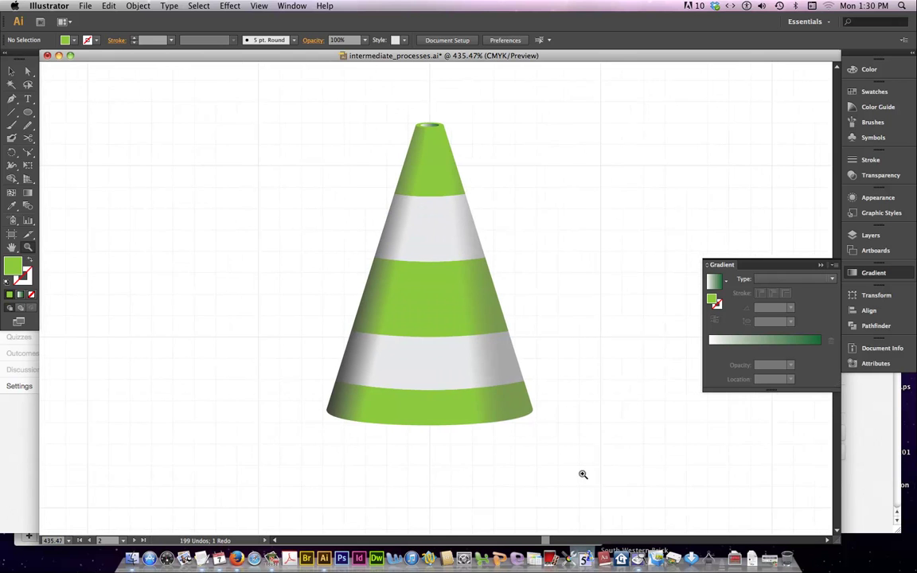
{"action": "key", "text": "super+minus"}
{"action": "key", "text": "super+minus"}
{"action": "key", "text": "super+minus"}
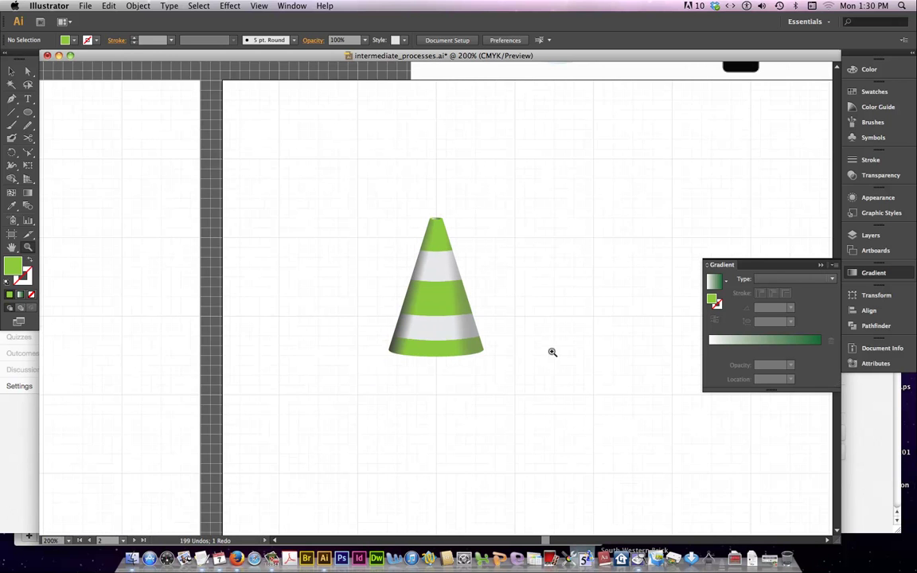
{"action": "left_click_drag", "start_coordinate": [550, 350], "coordinate": [364, 327]}
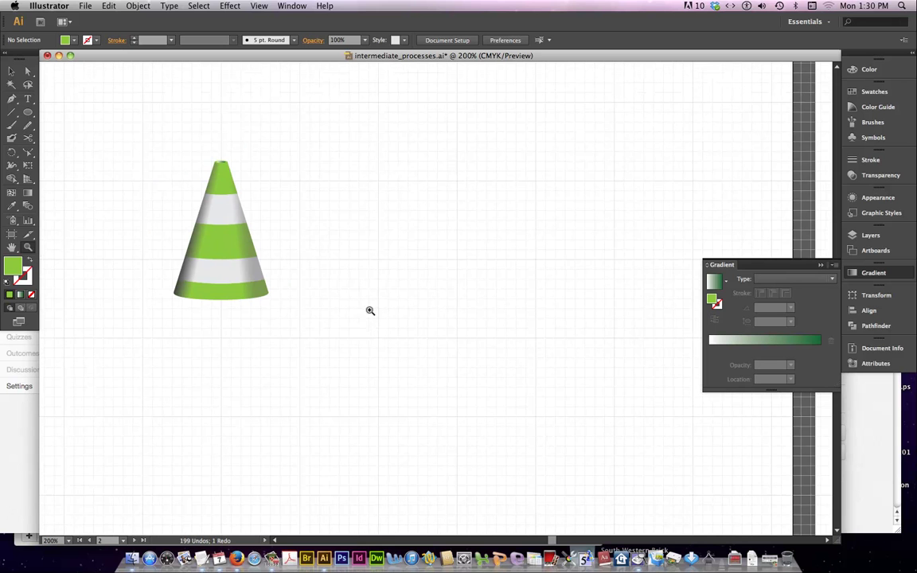
{"action": "scroll", "coordinate": [355, 250], "scroll_direction": "up", "scroll_amount": 8}
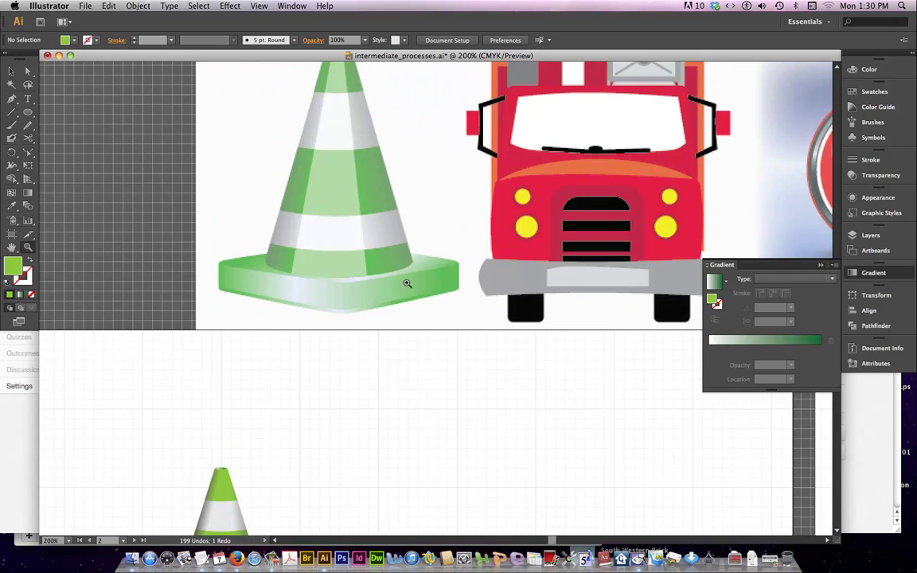
{"action": "scroll", "coordinate": [460, 440], "scroll_direction": "down", "scroll_amount": 5}
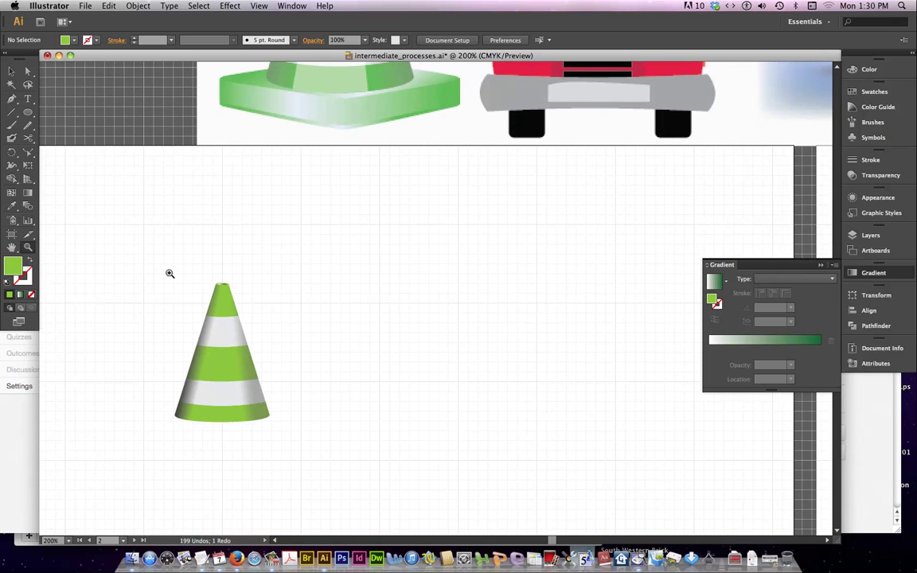
- Draw a green rounded square about 1.15 in wide beside the cone, tuning its corner radius
{"action": "left_click_drag", "start_coordinate": [30, 118], "coordinate": [113, 127]}
{"action": "left_click_drag", "start_coordinate": [378, 301], "coordinate": [462, 374]}
{"action": "key", "text": "shift"}
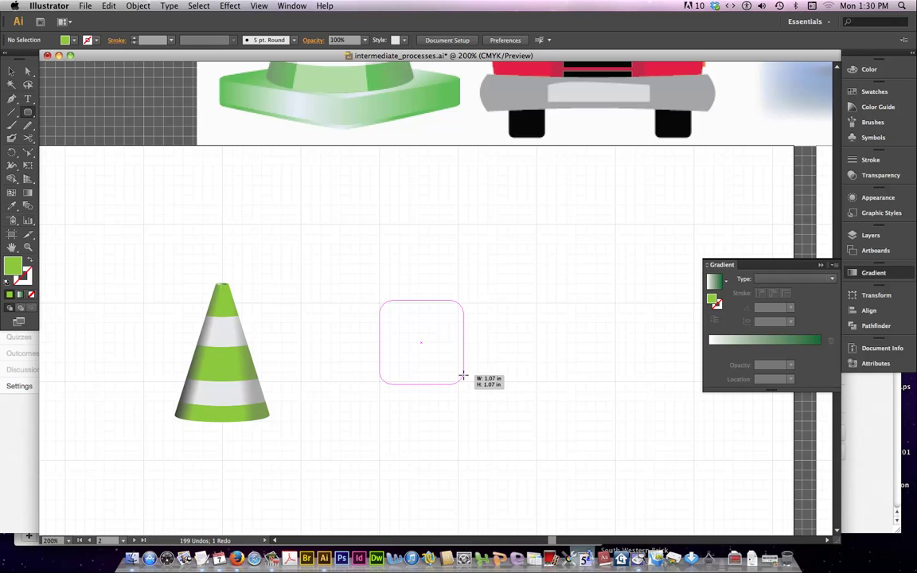
{"action": "key", "text": "Up"}
{"action": "key", "text": "Up"}
{"action": "key", "text": "Up"}
{"action": "left_click_drag", "start_coordinate": [462, 374], "coordinate": [462, 374]}
{"action": "key", "text": "Up"}
{"action": "key", "text": "Up"}
{"action": "key", "text": "Up"}
{"action": "key", "text": "Up"}
{"action": "key", "text": "Down"}
{"action": "key", "text": "Down"}
{"action": "key", "text": "Down"}
{"action": "key", "text": "Down"}
{"action": "key", "text": "Down"}
{"action": "key", "text": "Down"}
{"action": "mouse_move", "coordinate": [462, 374]}
{"action": "left_mouse_down"}
{"action": "mouse_move", "coordinate": [454, 390]}
{"action": "mouse_move", "coordinate": [456, 371]}
{"action": "mouse_move", "coordinate": [468, 385]}
{"action": "left_mouse_up"}
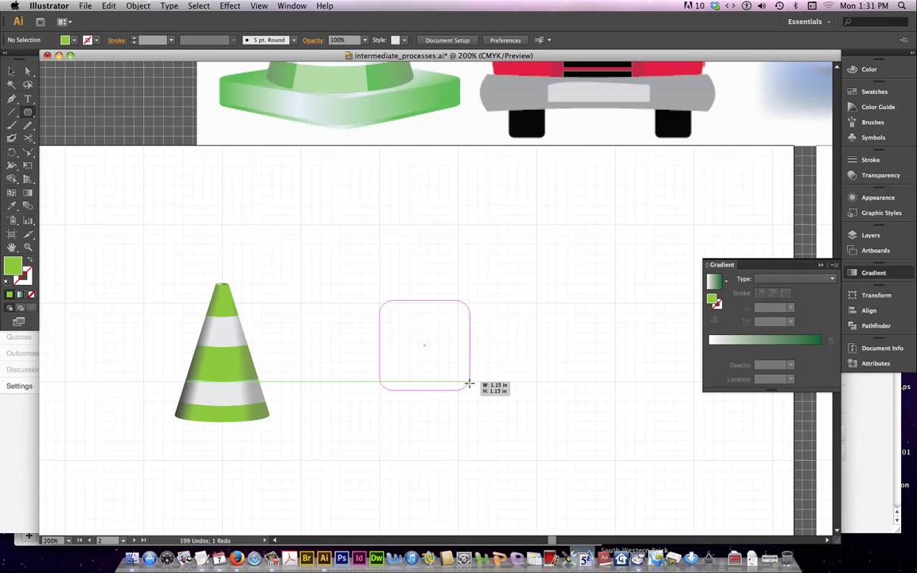
{"action": "left_click_drag", "start_coordinate": [468, 384], "coordinate": [469, 384]}
{"action": "key", "text": "Up"}
{"action": "key", "text": "Up"}
{"action": "key", "text": "Up"}
{"action": "key", "text": "Up"}
{"action": "key", "text": "Up"}
{"action": "key", "text": "Up"}
{"action": "key", "text": "Up"}
{"action": "key", "text": "Up"}
{"action": "key", "text": "Up"}
{"action": "key", "text": "Up"}
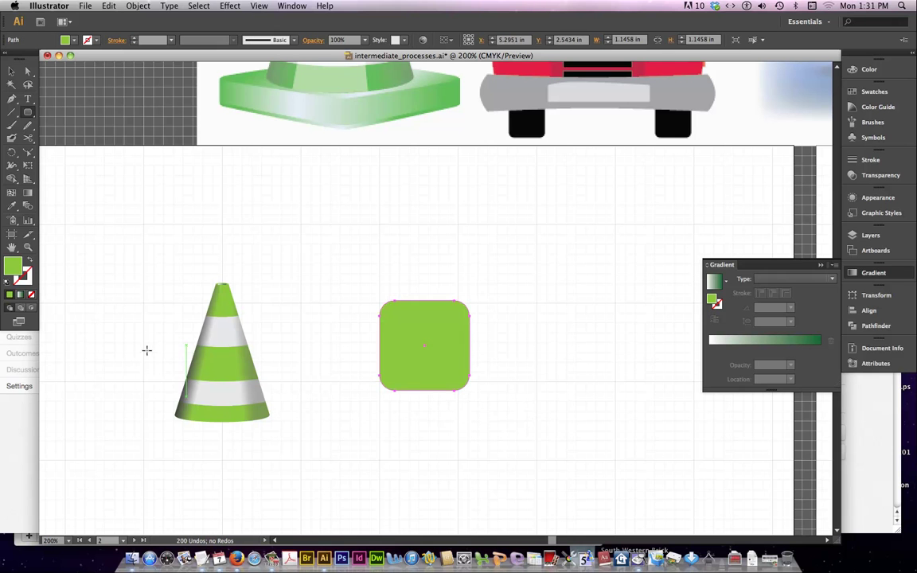
- Rotate the rounded square 45° into a diamond about 1.46 in across and centre it
{"action": "key", "text": "v"}
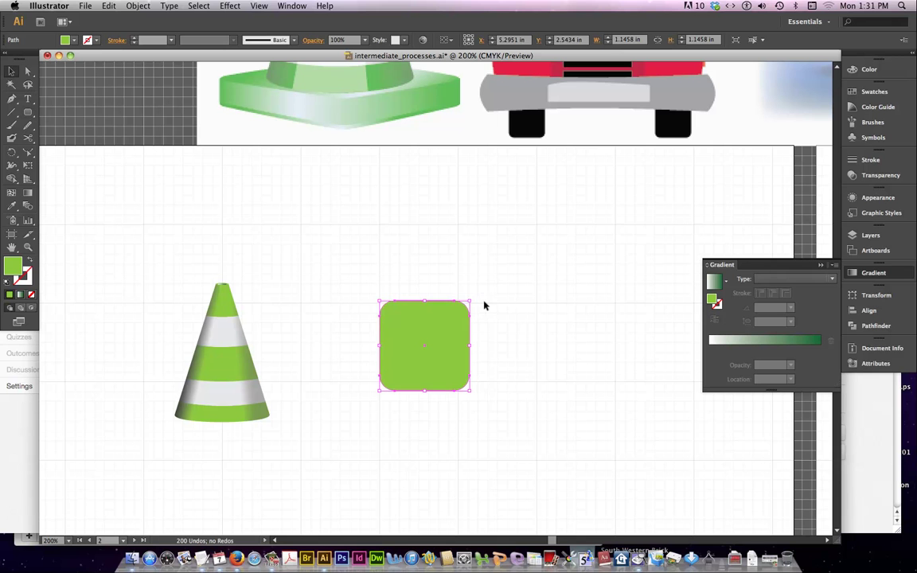
{"action": "left_click_drag", "start_coordinate": [474, 303], "coordinate": [485, 338]}
{"action": "key", "text": "super+equal"}
{"action": "key", "text": "super+equal"}
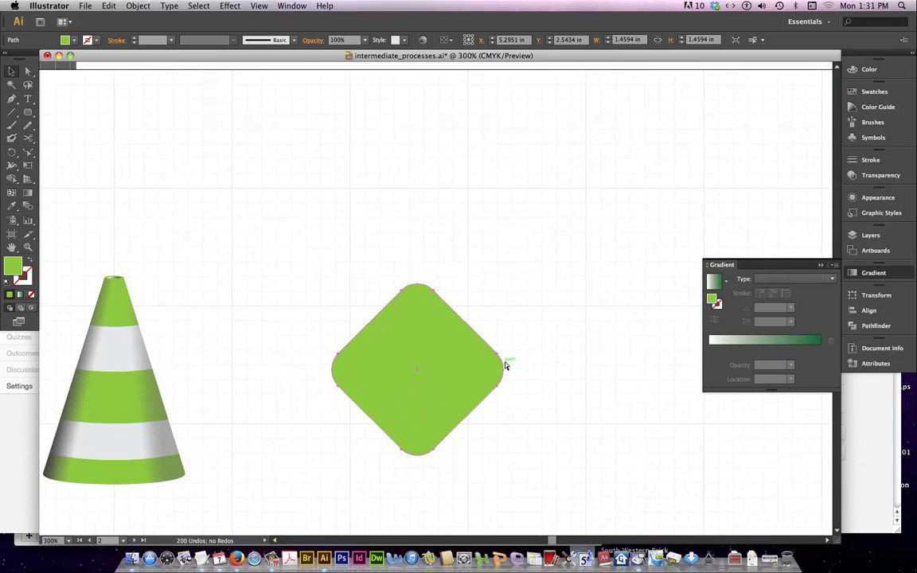
{"action": "left_click_drag", "start_coordinate": [394, 441], "coordinate": [387, 362]}
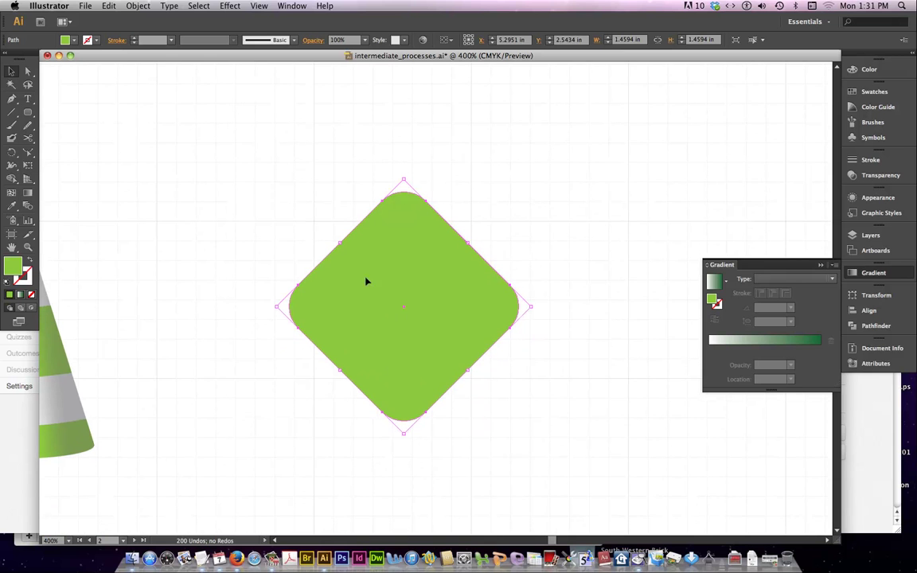
{"action": "left_click", "coordinate": [29, 167]}
- Flatten the diamond from top and bottom into a lens about 1.52 in wide, 0.31 in tall
{"action": "left_click_drag", "start_coordinate": [404, 180], "coordinate": [405, 276]}
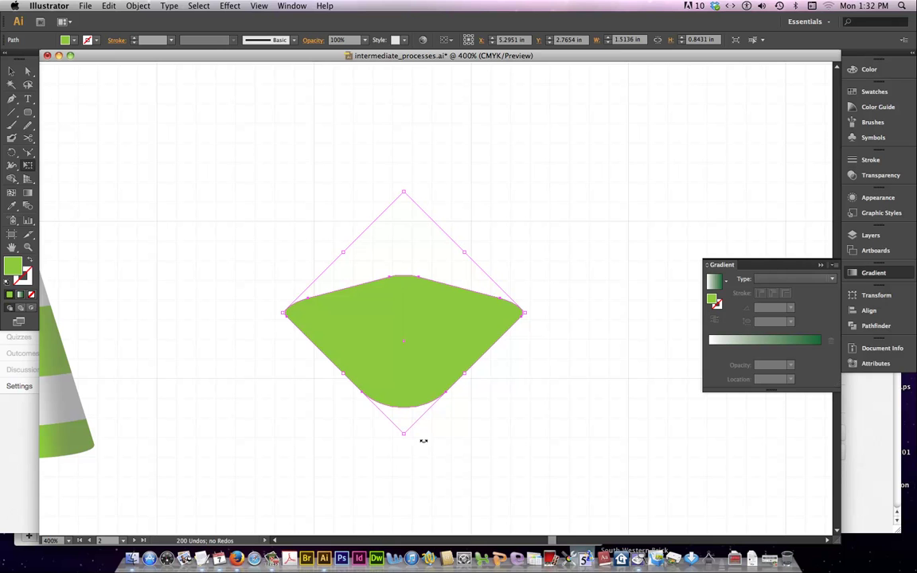
{"action": "left_click_drag", "start_coordinate": [403, 434], "coordinate": [409, 342]}
{"action": "scroll", "coordinate": [371, 252], "scroll_direction": "up", "scroll_amount": 5}
{"action": "scroll", "coordinate": [371, 252], "scroll_direction": "up", "scroll_amount": 5}
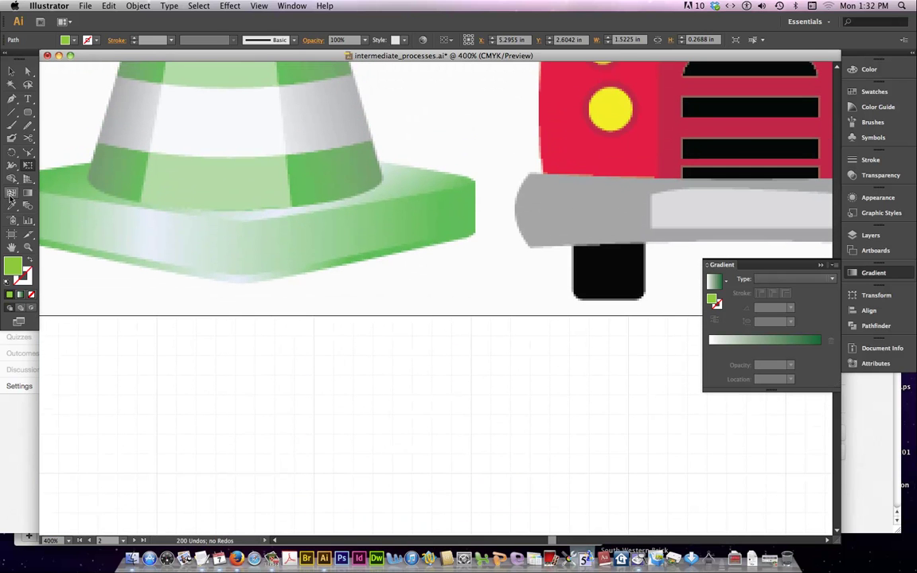
{"action": "scroll", "coordinate": [161, 235], "scroll_direction": "left", "scroll_amount": 3}
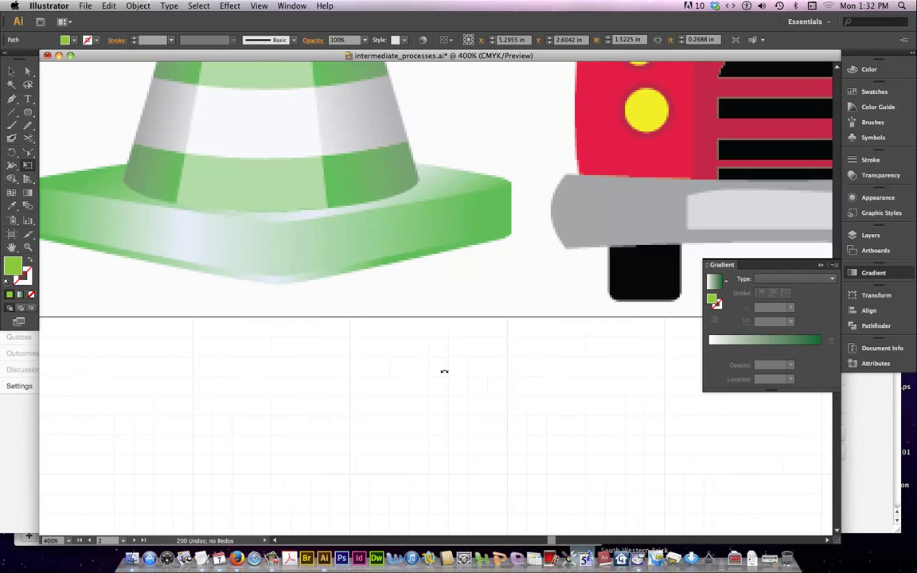
{"action": "scroll", "coordinate": [444, 370], "scroll_direction": "down", "scroll_amount": 8}
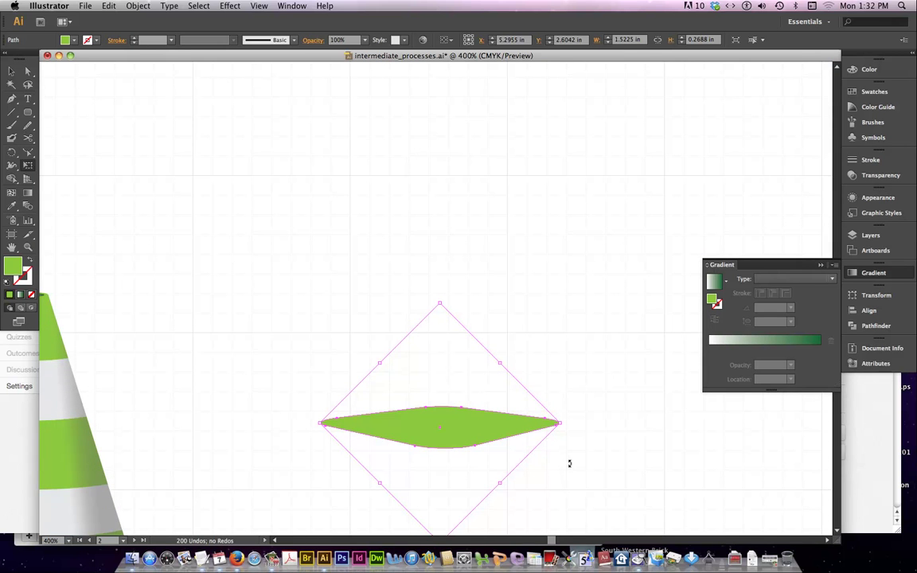
{"action": "scroll", "coordinate": [569, 463], "scroll_direction": "right", "scroll_amount": 3}
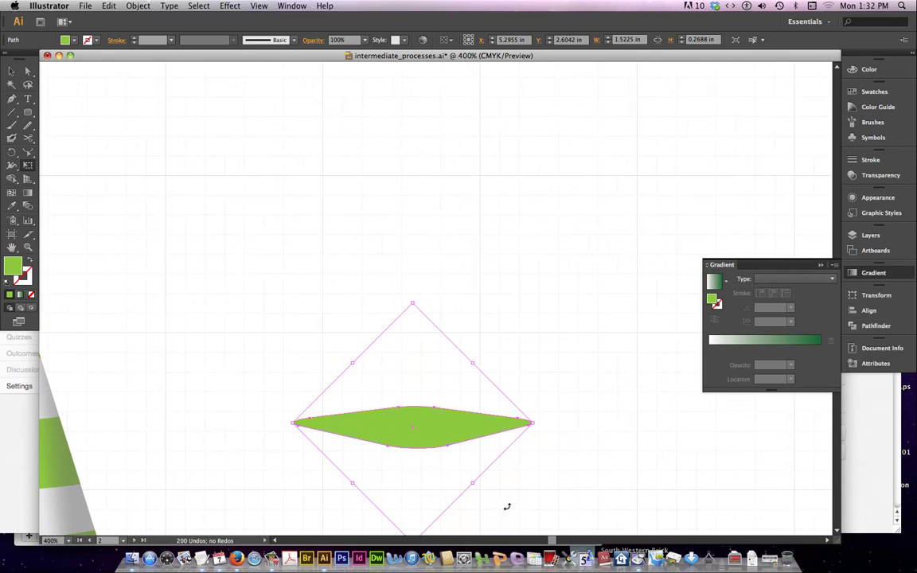
{"action": "key", "text": "super+z"}
{"action": "scroll", "coordinate": [522, 459], "scroll_direction": "down", "scroll_amount": 1}
{"action": "scroll", "coordinate": [522, 459], "scroll_direction": "down", "scroll_amount": 5}
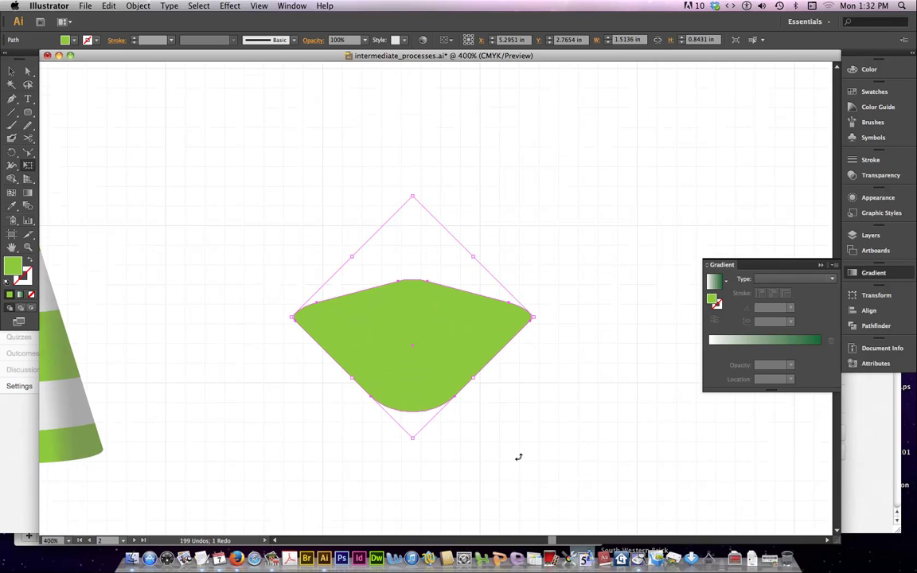
{"action": "left_click_drag", "start_coordinate": [412, 437], "coordinate": [415, 354]}
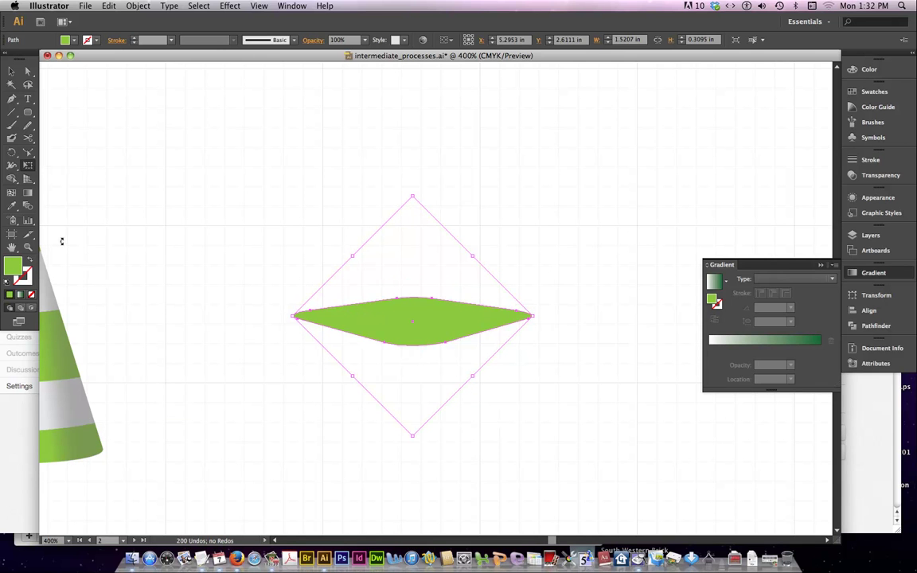
{"action": "left_click", "coordinate": [201, 219]}
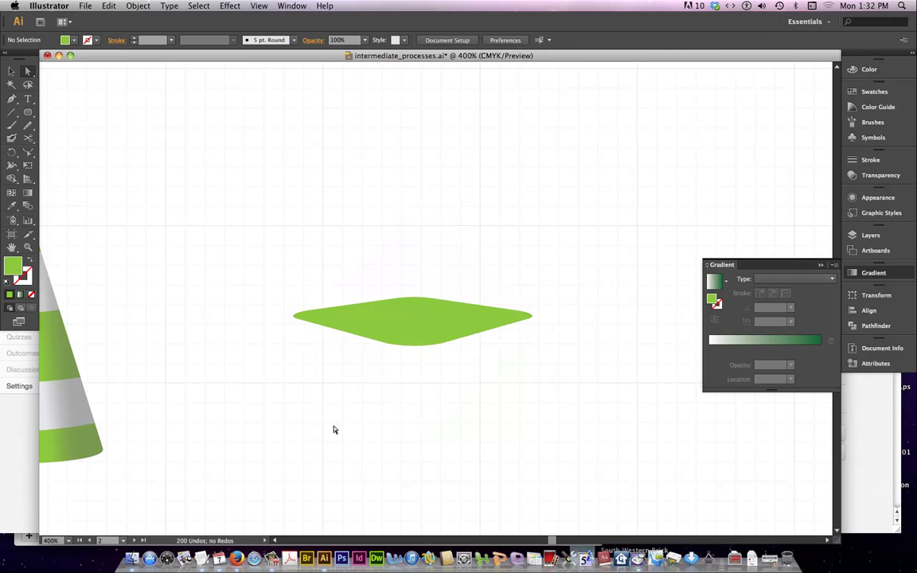
{"action": "scroll", "coordinate": [389, 448], "scroll_direction": "down", "scroll_amount": 2}
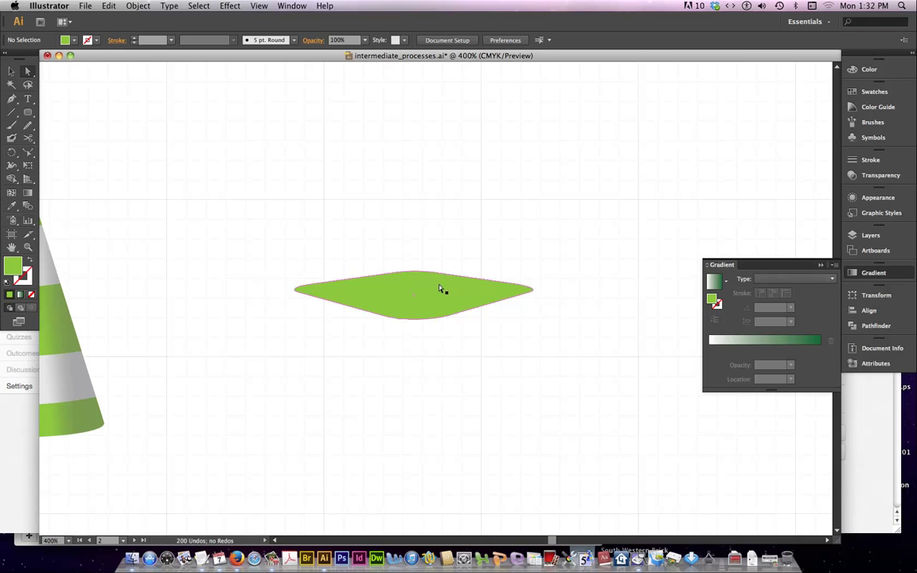
- Duplicate the flat lens straight upward so two identical base shapes are stacked
{"action": "left_click_drag", "start_coordinate": [433, 297], "coordinate": [434, 184]}
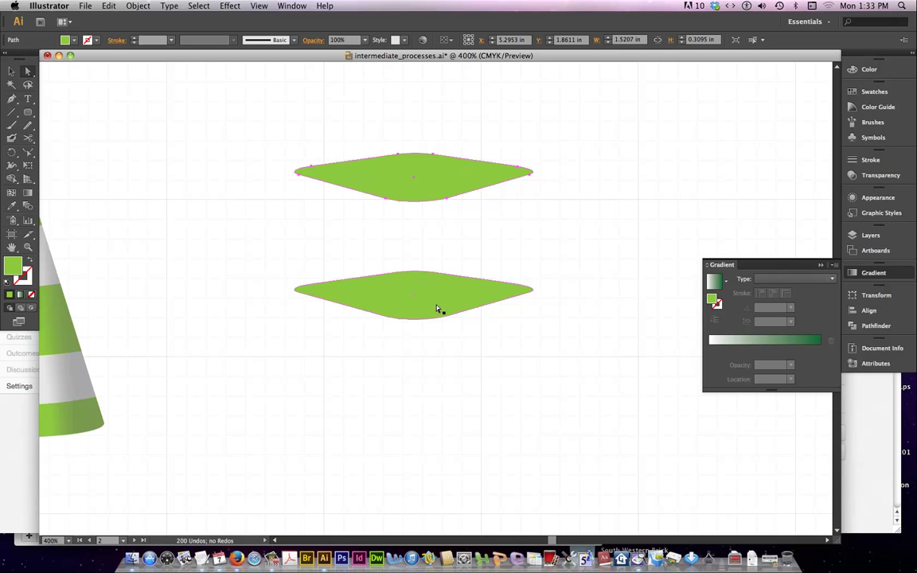
{"action": "scroll", "coordinate": [366, 304], "scroll_direction": "up", "scroll_amount": 10}
{"action": "scroll", "coordinate": [366, 305], "scroll_direction": "up", "scroll_amount": 2}
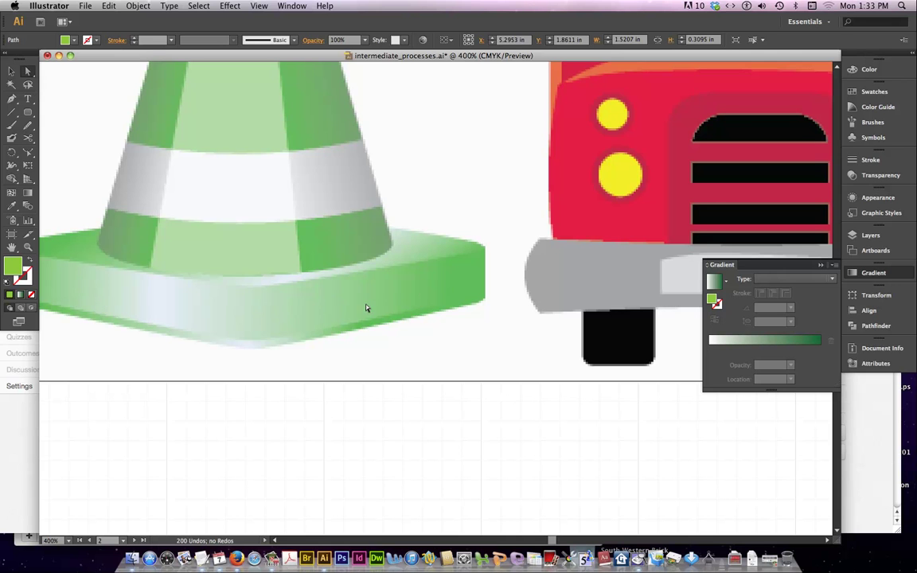
{"action": "scroll", "coordinate": [365, 308], "scroll_direction": "down", "scroll_amount": 5}
{"action": "scroll", "coordinate": [365, 308], "scroll_direction": "down", "scroll_amount": 5}
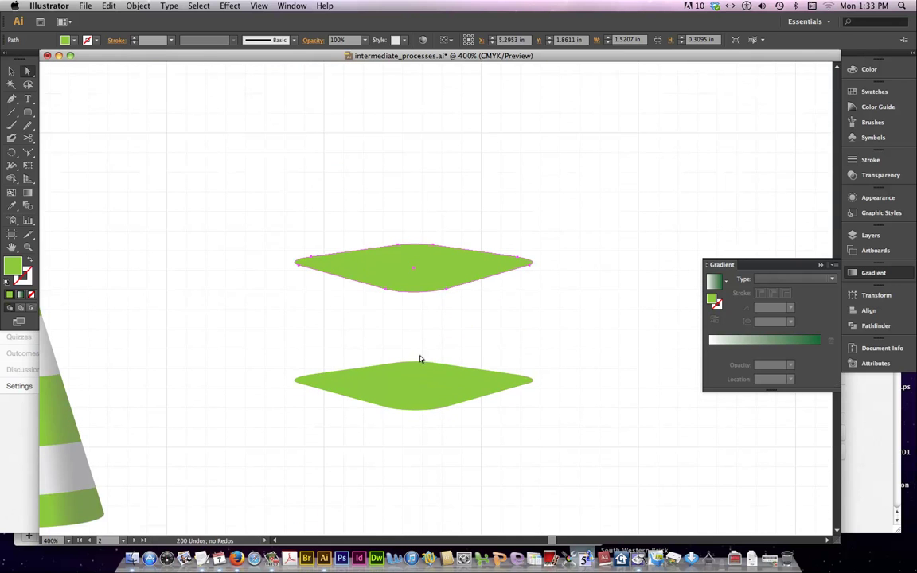
- Add anchor points at the left and right tips of the lower lens
{"action": "left_click", "coordinate": [416, 390]}
{"action": "key", "text": "p"}
{"action": "key", "text": "super+equal"}
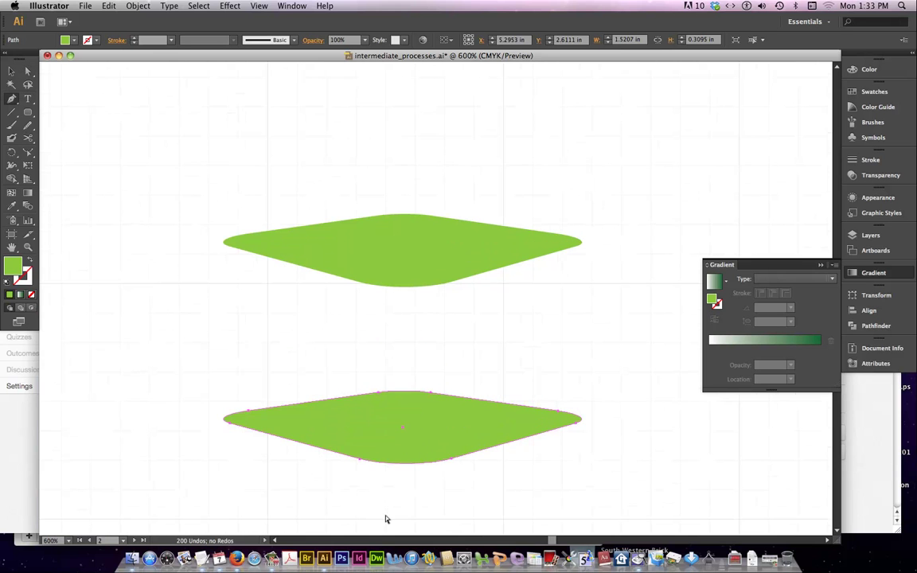
{"action": "scroll", "coordinate": [428, 474], "scroll_direction": "down", "scroll_amount": 4}
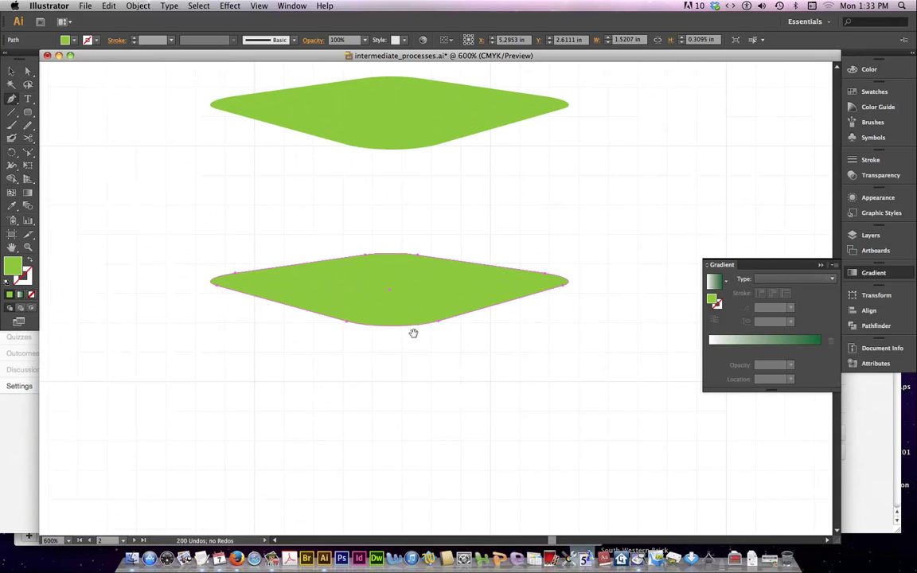
{"action": "key", "text": "super+equal"}
{"action": "left_click_drag", "start_coordinate": [223, 337], "coordinate": [278, 333]}
{"action": "left_click", "coordinate": [820, 264]}
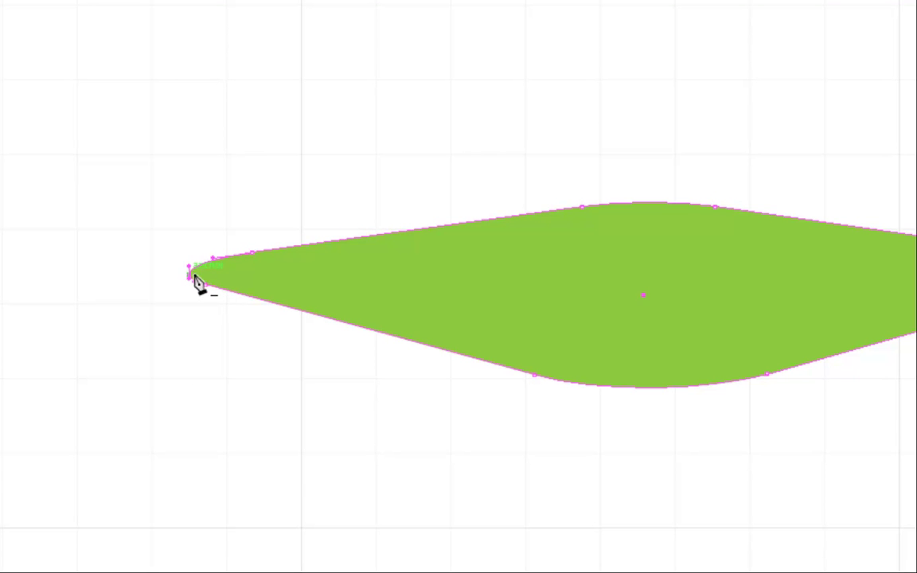
{"action": "left_click", "coordinate": [186, 275]}
{"action": "scroll", "coordinate": [355, 290], "scroll_direction": "right", "scroll_amount": 10}
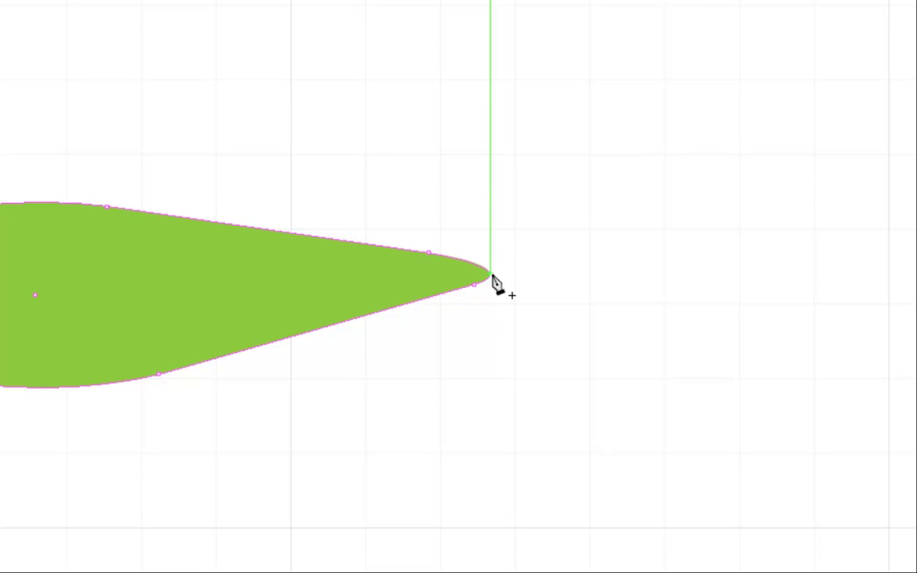
{"action": "left_click", "coordinate": [491, 275]}
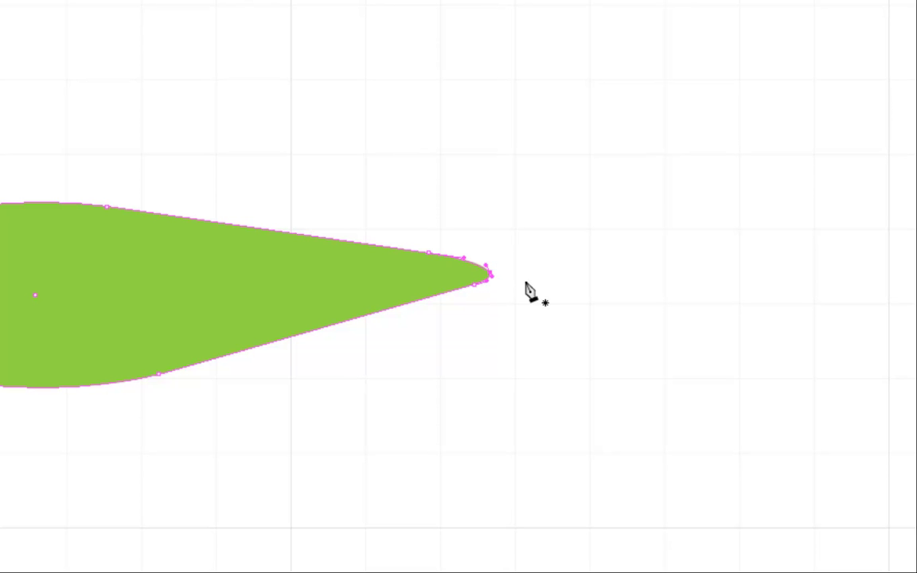
{"action": "scroll", "coordinate": [526, 291], "scroll_direction": "left", "scroll_amount": 10}
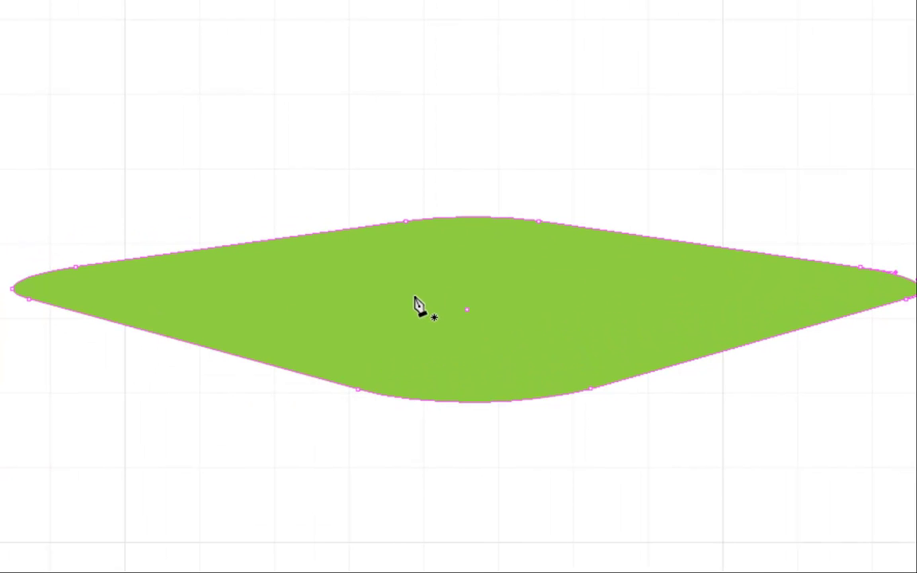
- Delete the lower lens's top anchors, leaving a flat-topped bottom half with sharp corners
{"action": "key", "text": "v"}
{"action": "left_click_drag", "start_coordinate": [358, 171], "coordinate": [564, 254]}
{"action": "key", "text": "Delete"}
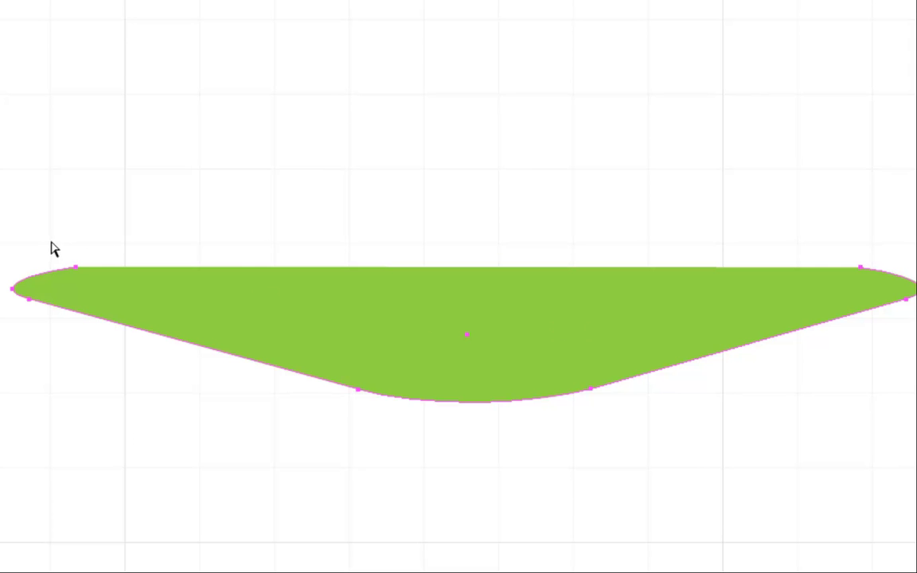
{"action": "left_click_drag", "start_coordinate": [53, 243], "coordinate": [806, 278]}
{"action": "scroll", "coordinate": [445, 312], "scroll_direction": "left", "scroll_amount": 3}
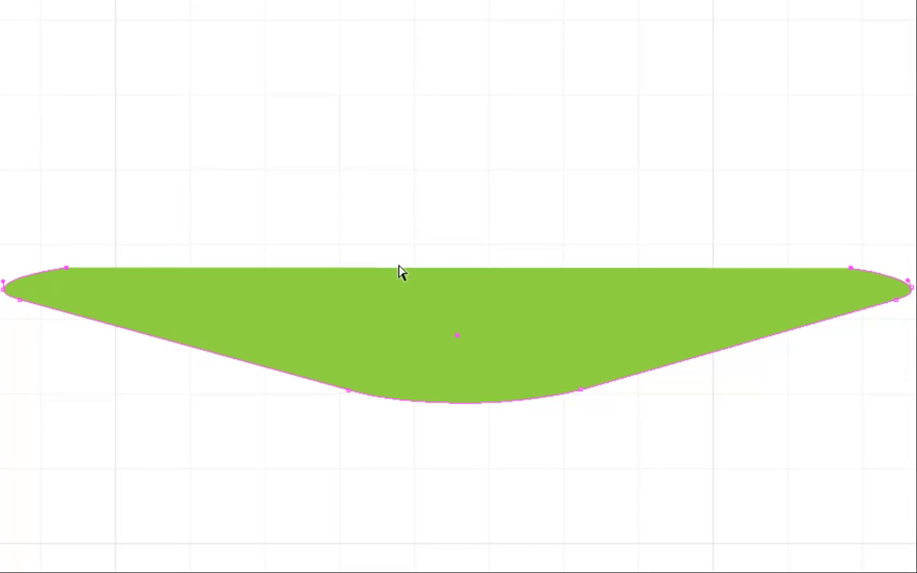
{"action": "key", "text": "ctrl+z"}
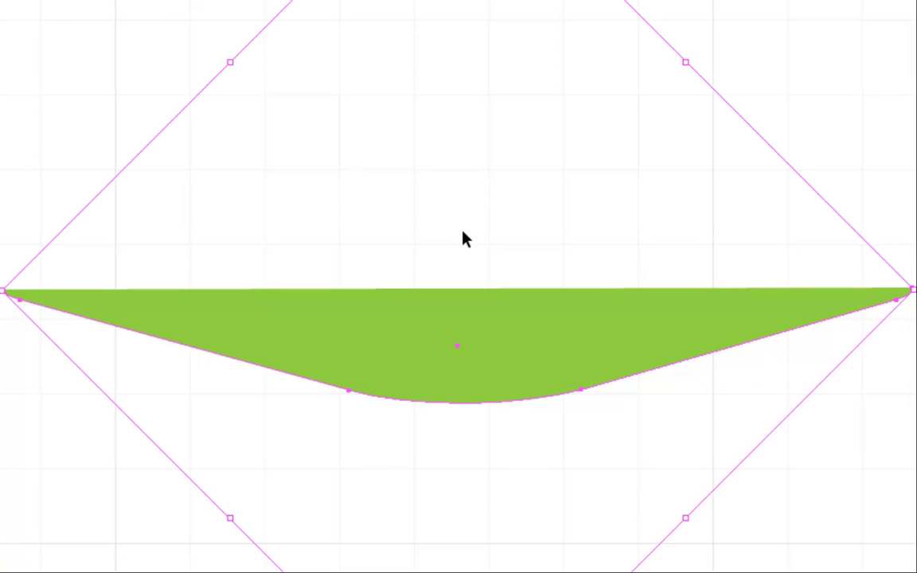
{"action": "key", "text": "ctrl+minus"}
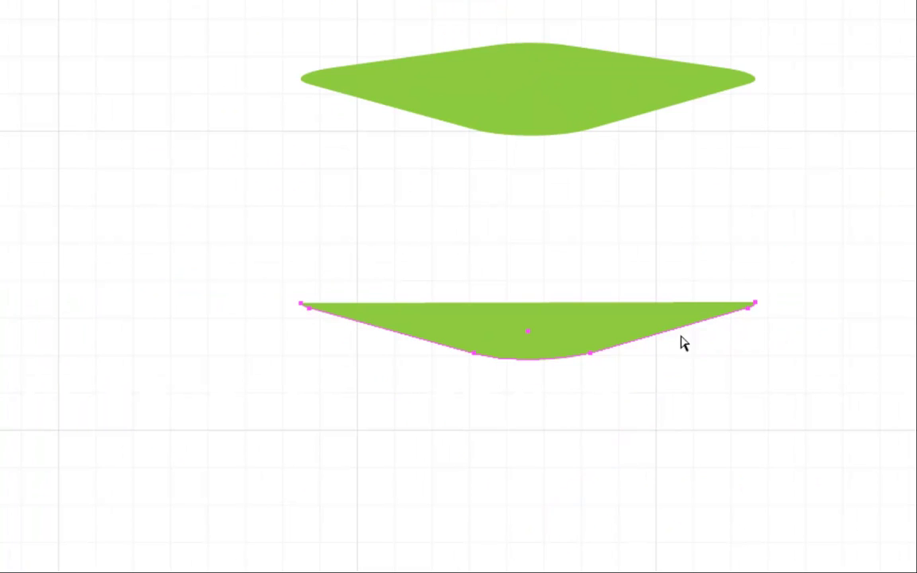
- In Outline view, copy the bottom curve downward and join the two left endpoints
{"action": "key", "text": "ctrl+y"}
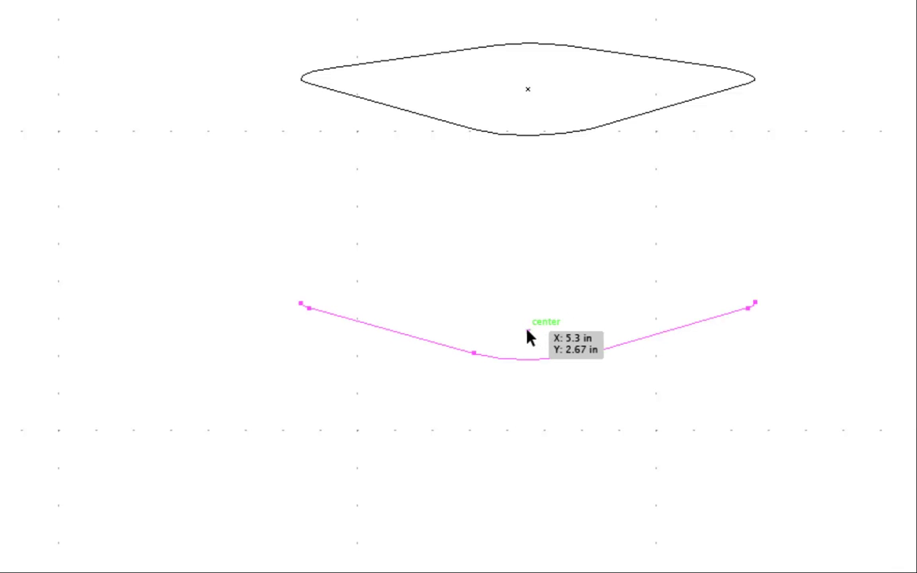
{"action": "left_click_drag", "start_coordinate": [528, 331], "coordinate": [530, 397]}
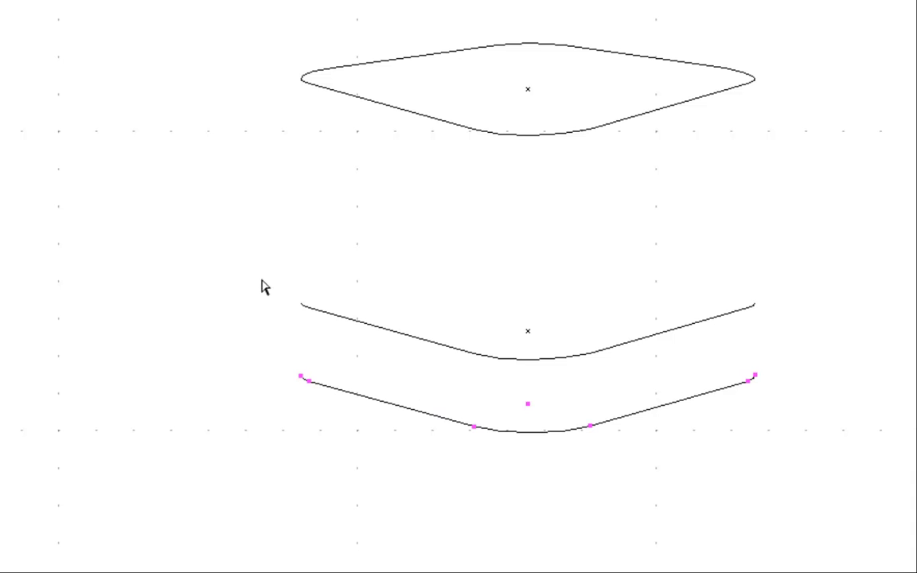
{"action": "left_click_drag", "start_coordinate": [263, 280], "coordinate": [303, 397]}
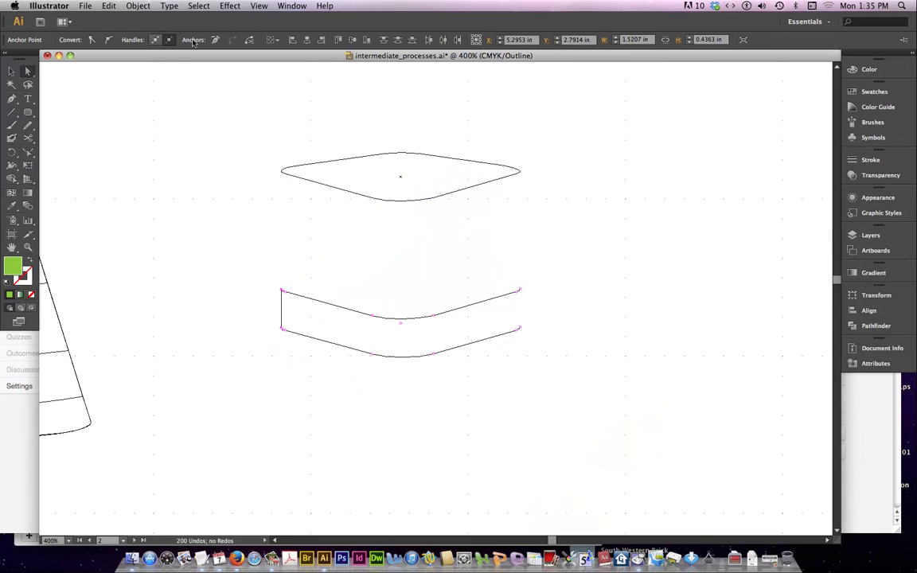
{"action": "left_click", "coordinate": [141, 8]}
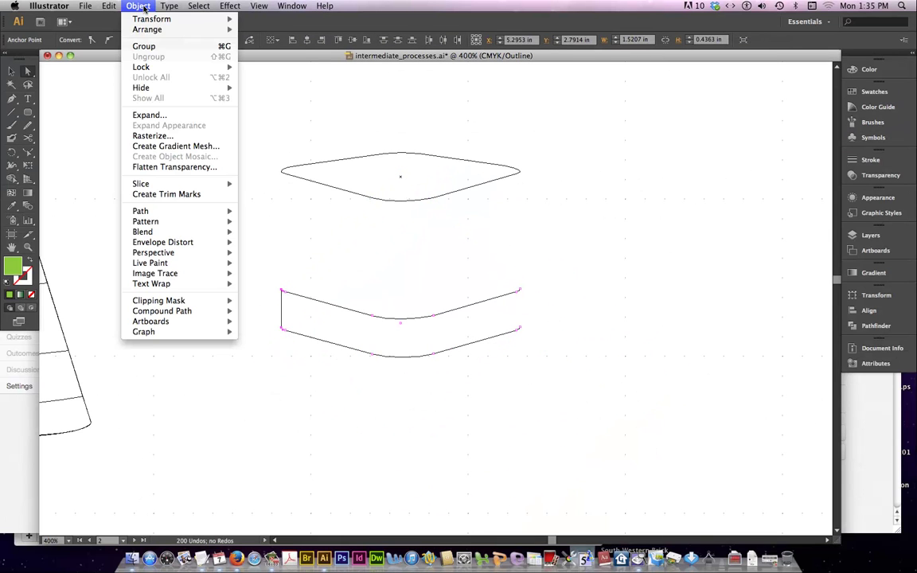
{"action": "mouse_move", "coordinate": [178, 210]}
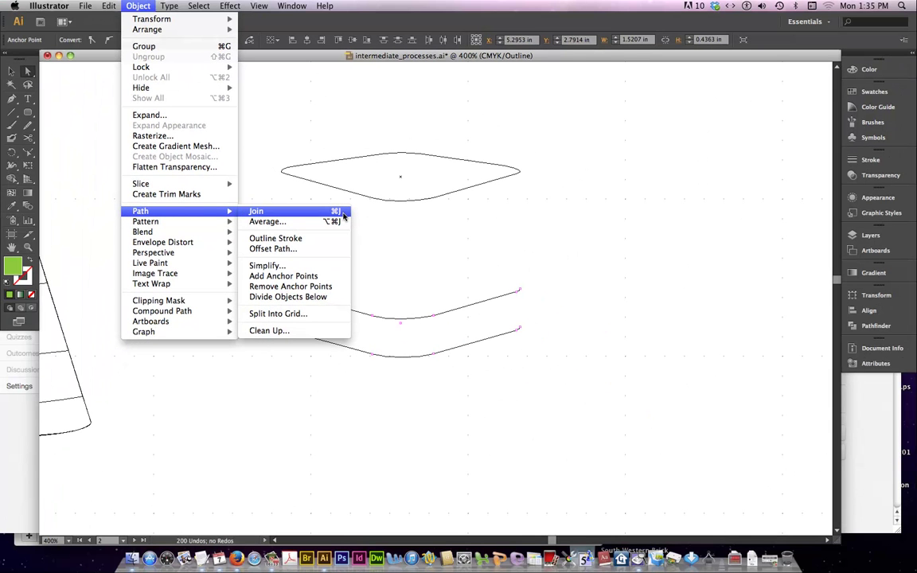
{"action": "key", "text": "super+j"}
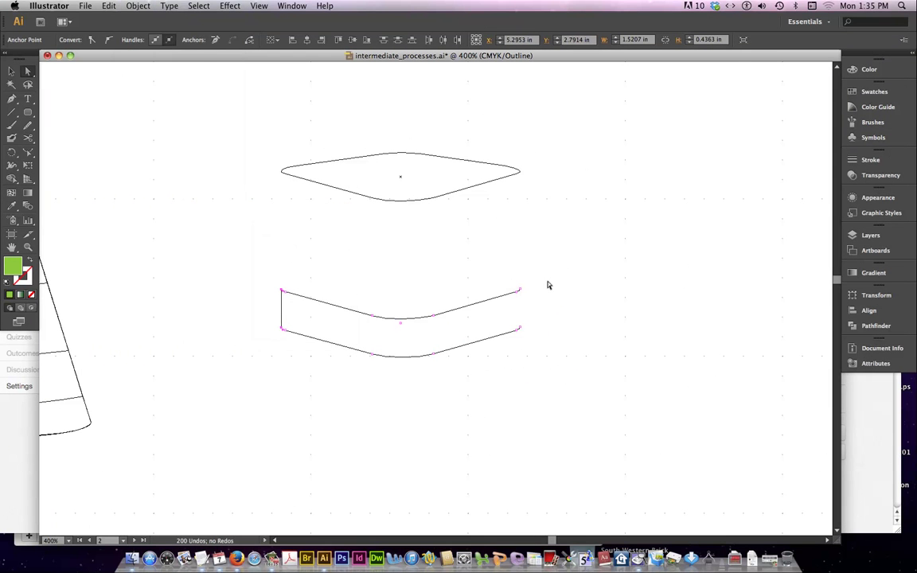
- Join the two right endpoints to close the band, then return to Preview
{"action": "left_click_drag", "start_coordinate": [547, 277], "coordinate": [520, 340]}
{"action": "left_click", "coordinate": [129, 7]}
{"action": "mouse_move", "coordinate": [213, 210]}
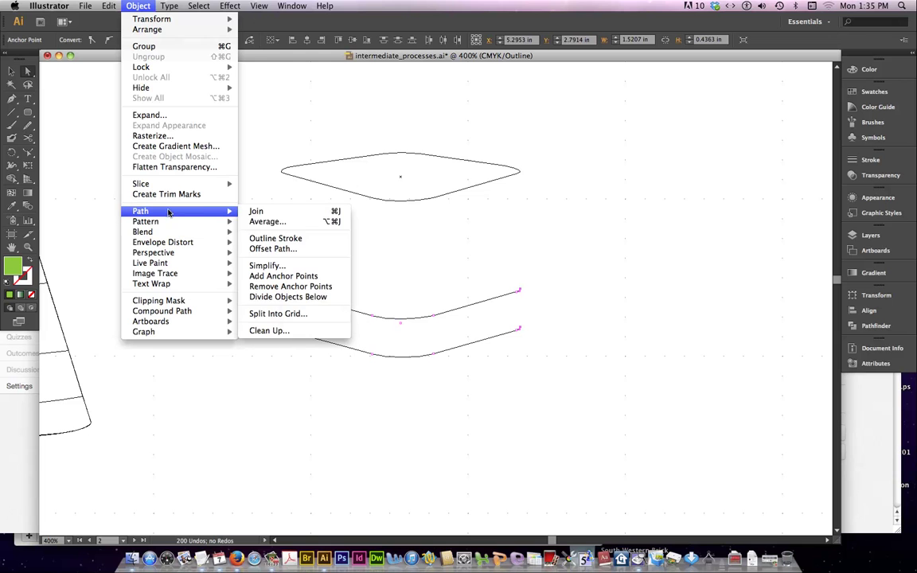
{"action": "left_click", "coordinate": [265, 213]}
{"action": "key", "text": "super+y"}
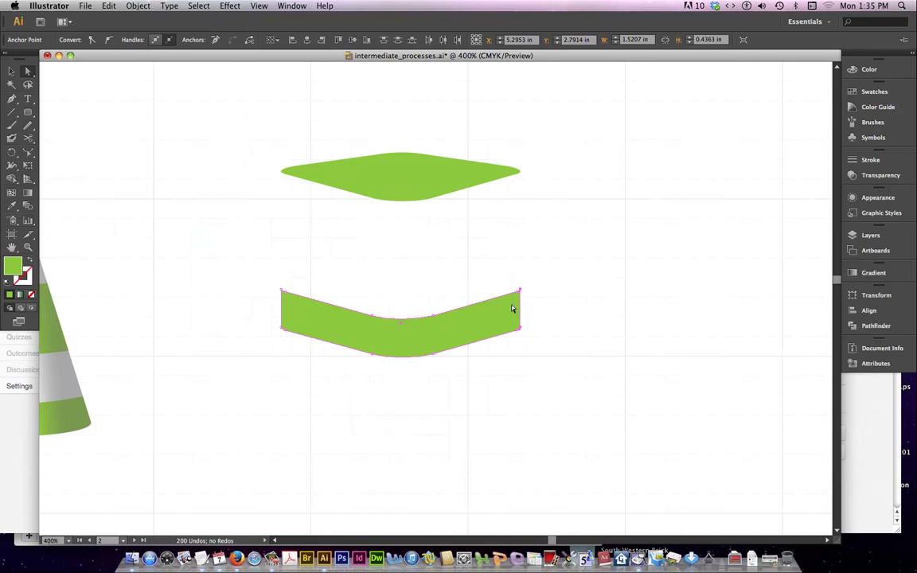
{"action": "left_click", "coordinate": [552, 305]}
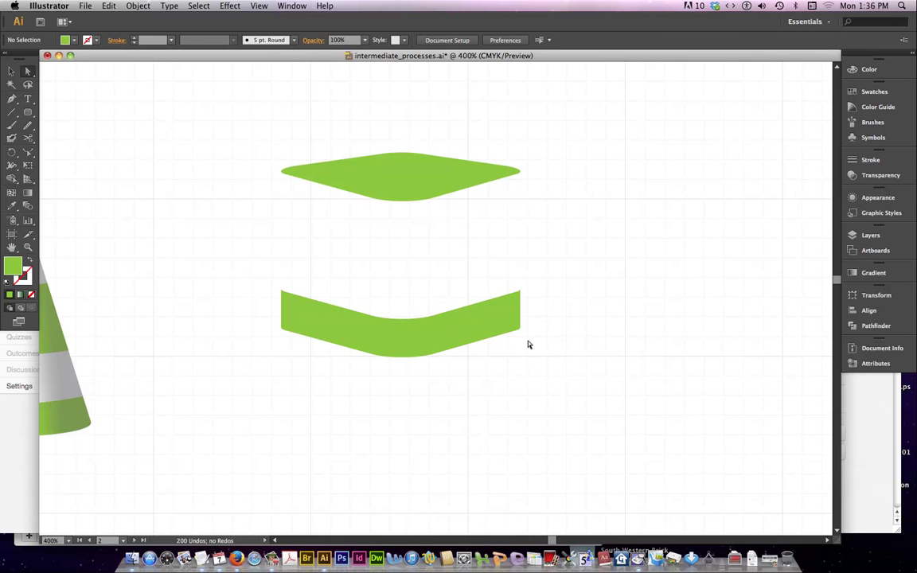
{"action": "left_click", "coordinate": [404, 344]}
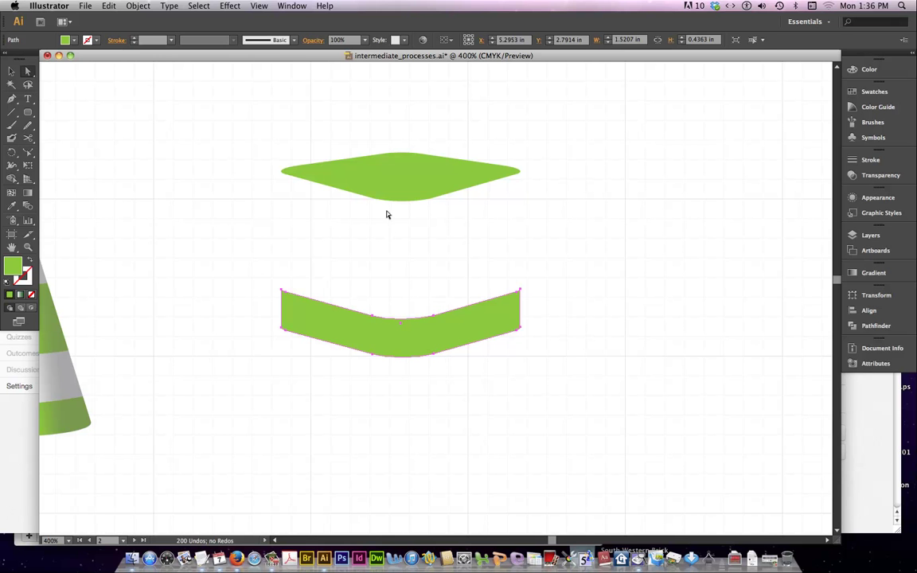
{"action": "scroll", "coordinate": [291, 256], "scroll_direction": "up", "scroll_amount": 10}
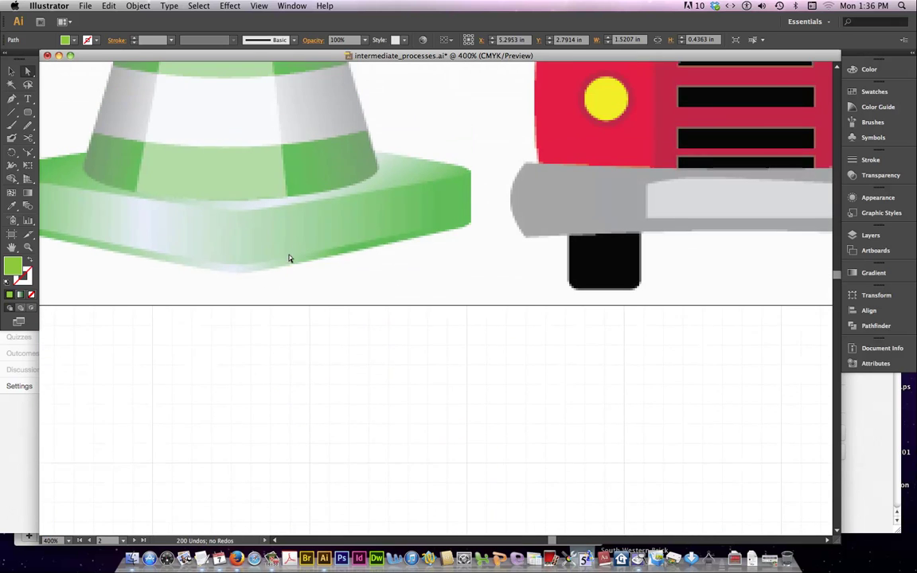
{"action": "scroll", "coordinate": [291, 258], "scroll_direction": "left", "scroll_amount": 5}
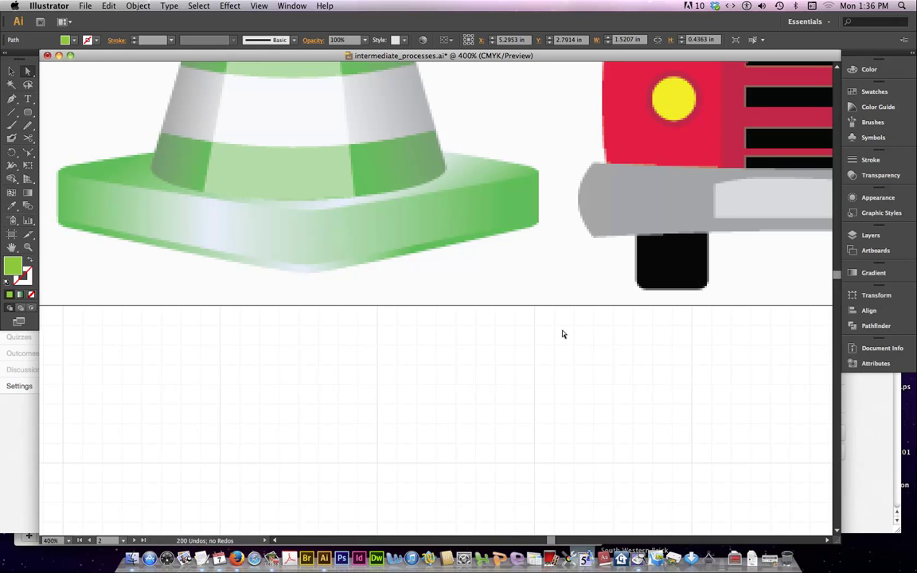
{"action": "scroll", "coordinate": [550, 345], "scroll_direction": "down", "scroll_amount": 10}
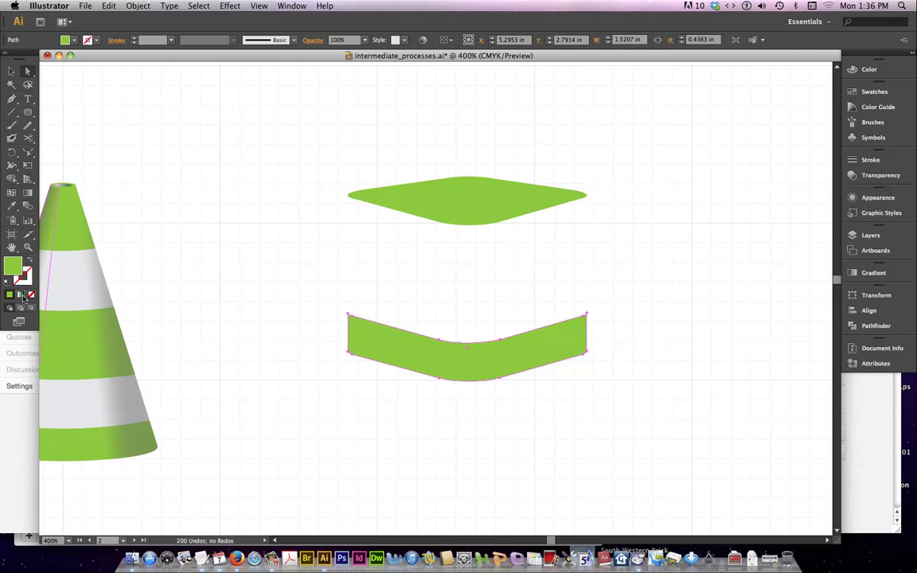
- Fill the band with a linear gradient whose end stop is bright green
{"action": "left_click", "coordinate": [73, 40]}
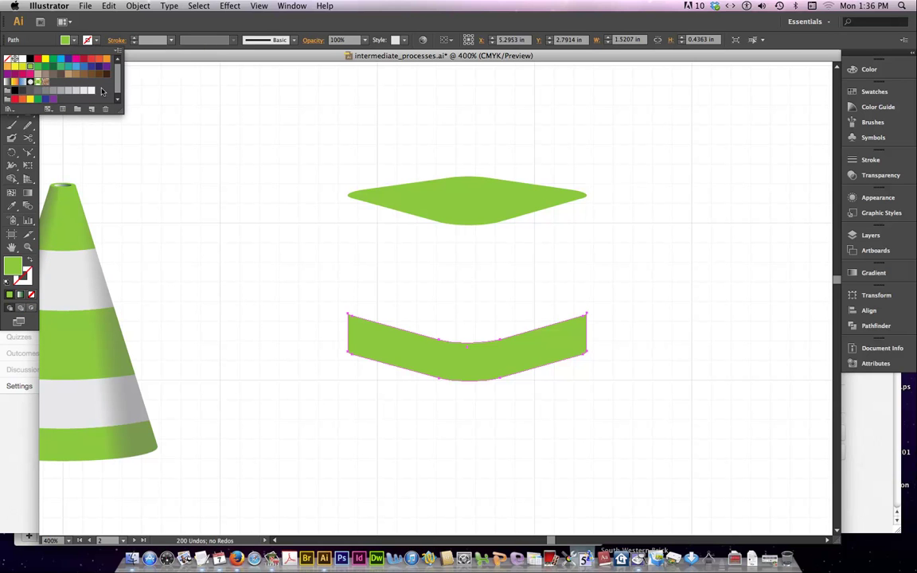
{"action": "left_click", "coordinate": [117, 69]}
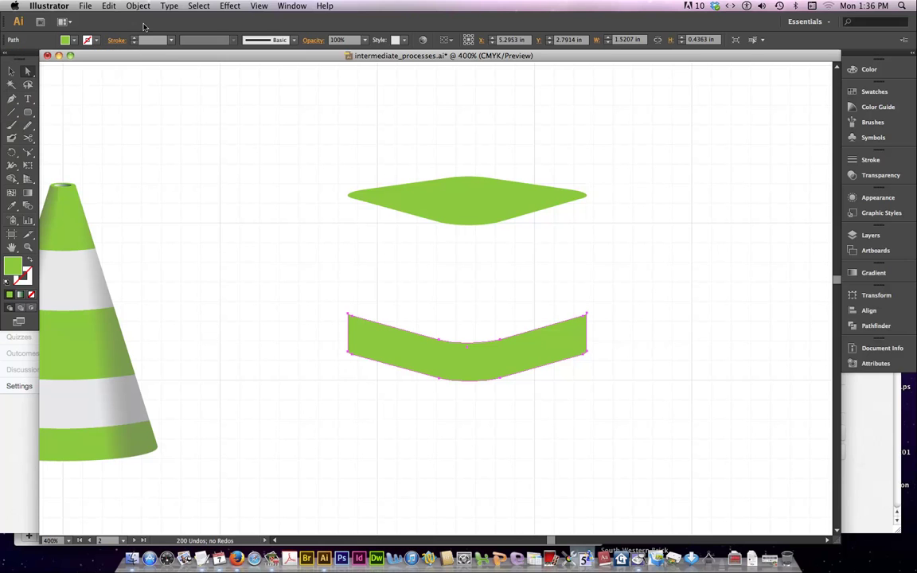
{"action": "left_click", "coordinate": [22, 296]}
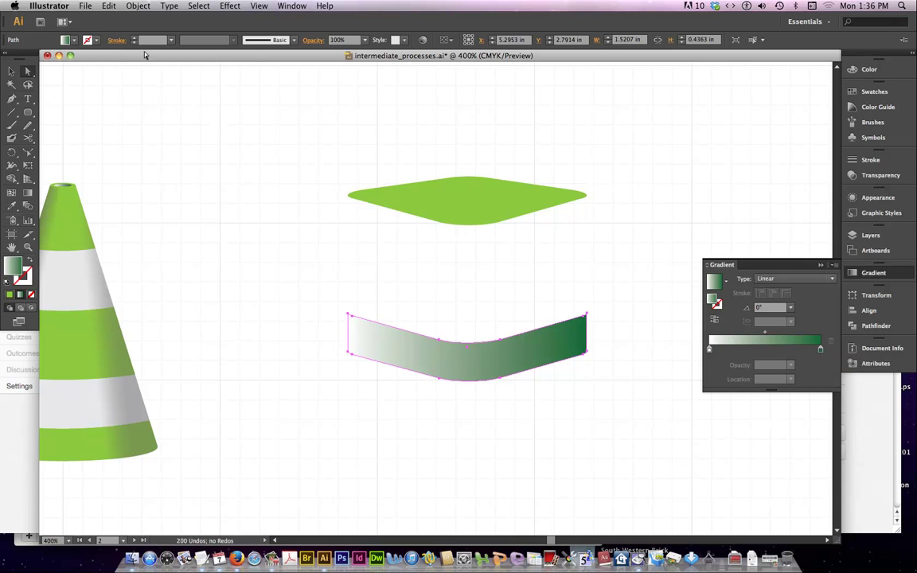
{"action": "left_click", "coordinate": [74, 40]}
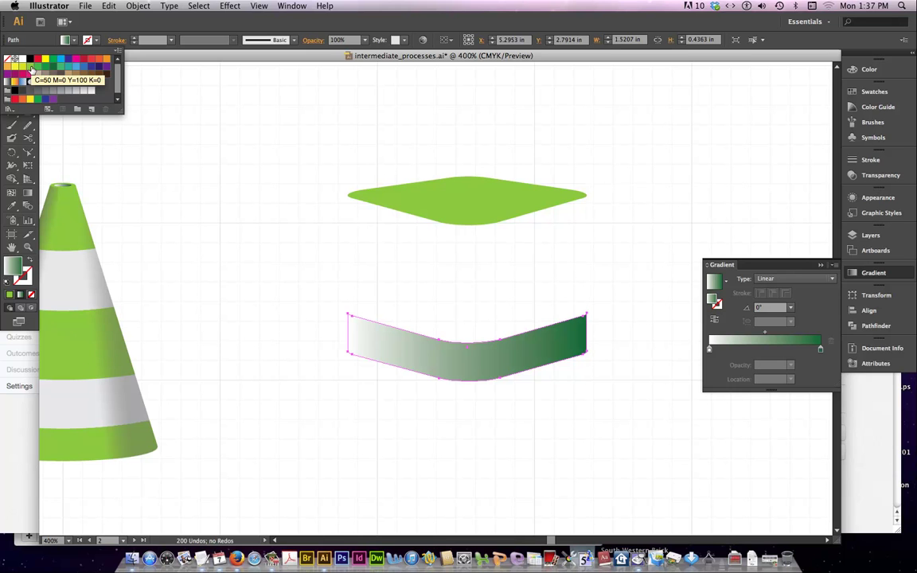
{"action": "left_click_drag", "start_coordinate": [31, 69], "coordinate": [822, 354]}
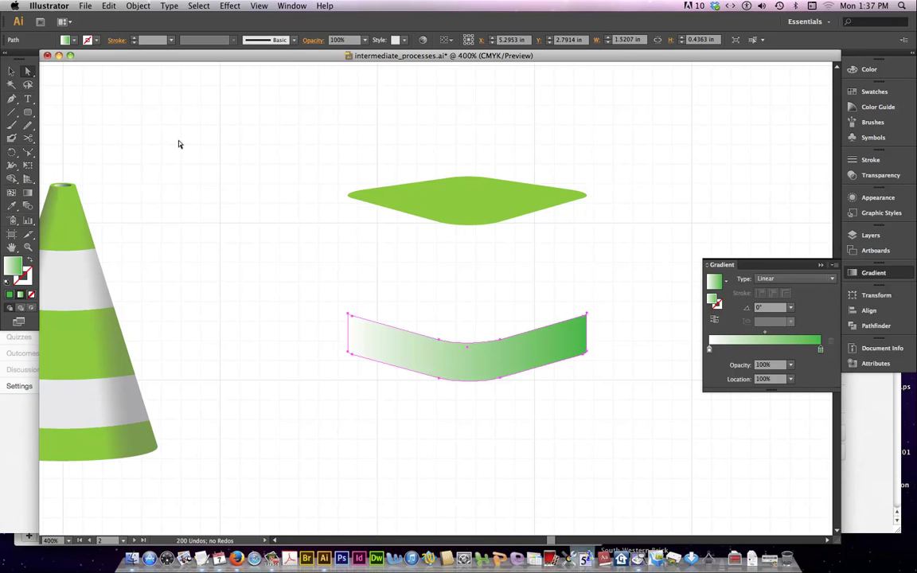
- Add a yellow-green gradient stop and position it at 33.14% for a three-stop blend
{"action": "left_click", "coordinate": [74, 43]}
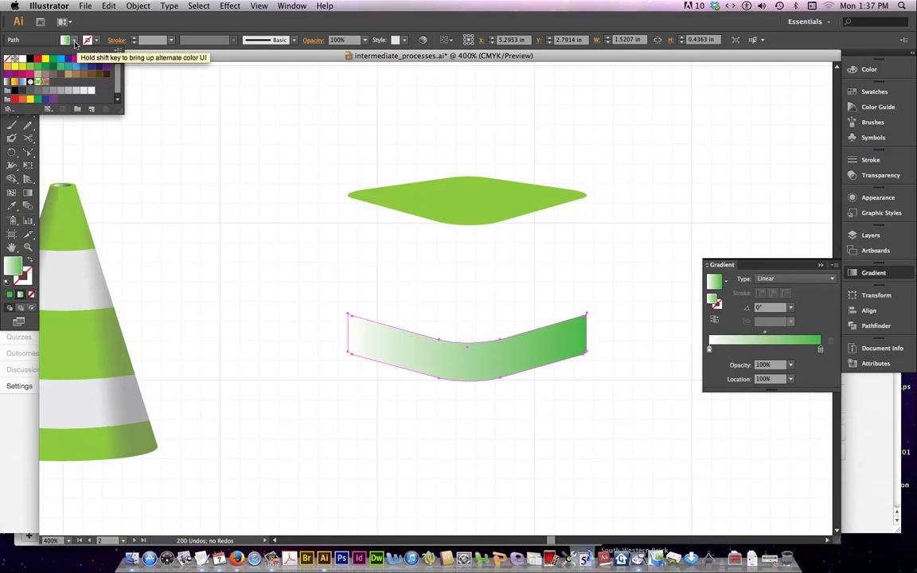
{"action": "left_click", "coordinate": [710, 351]}
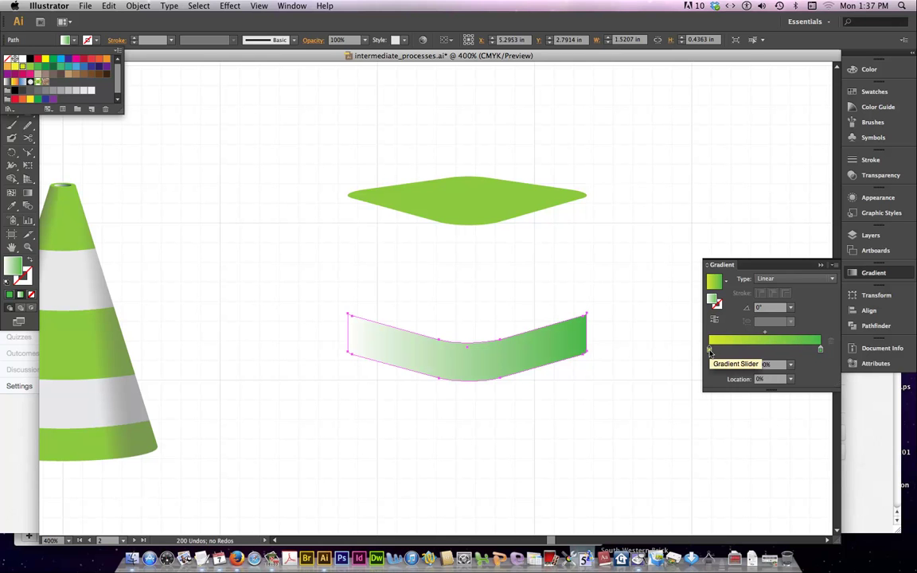
{"action": "left_click", "coordinate": [386, 268]}
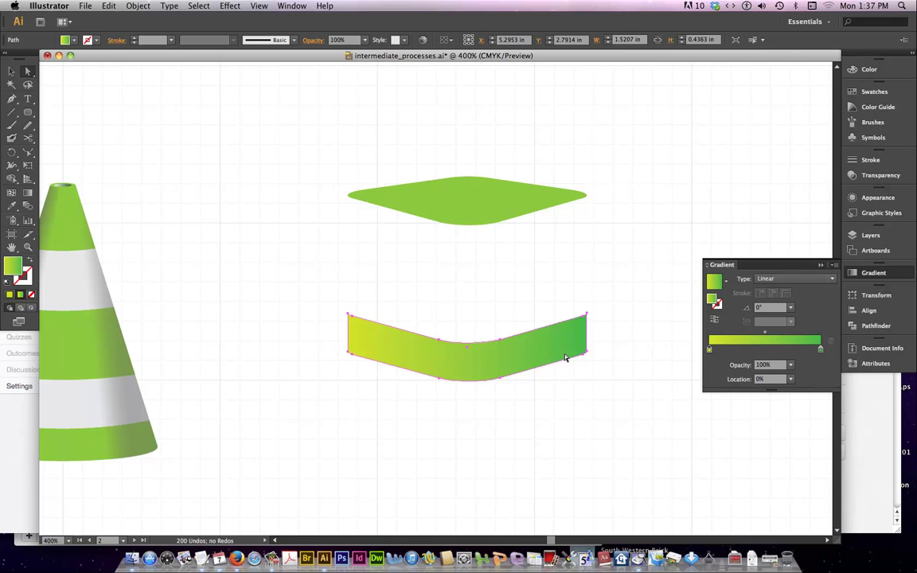
{"action": "scroll", "coordinate": [251, 320], "scroll_direction": "up", "scroll_amount": 10}
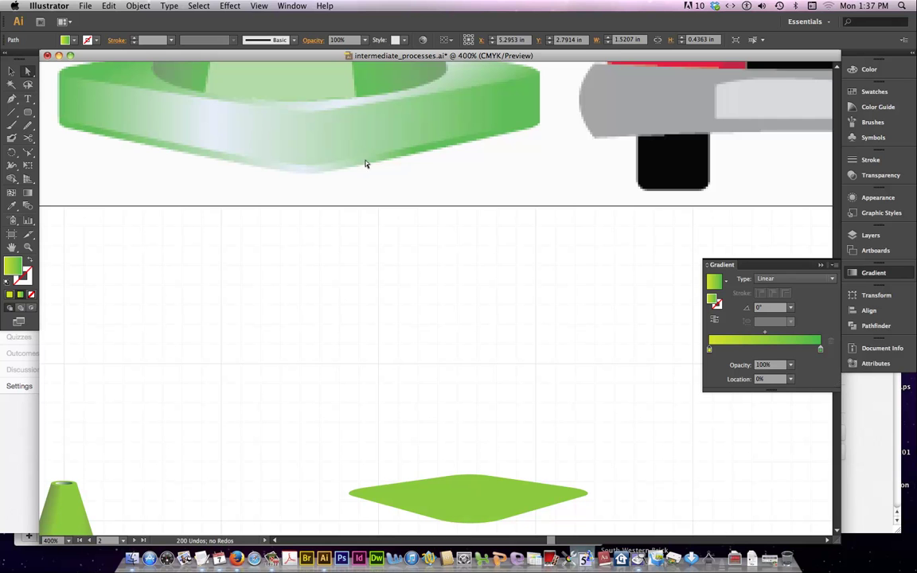
{"action": "scroll", "coordinate": [302, 382], "scroll_direction": "down", "scroll_amount": 9}
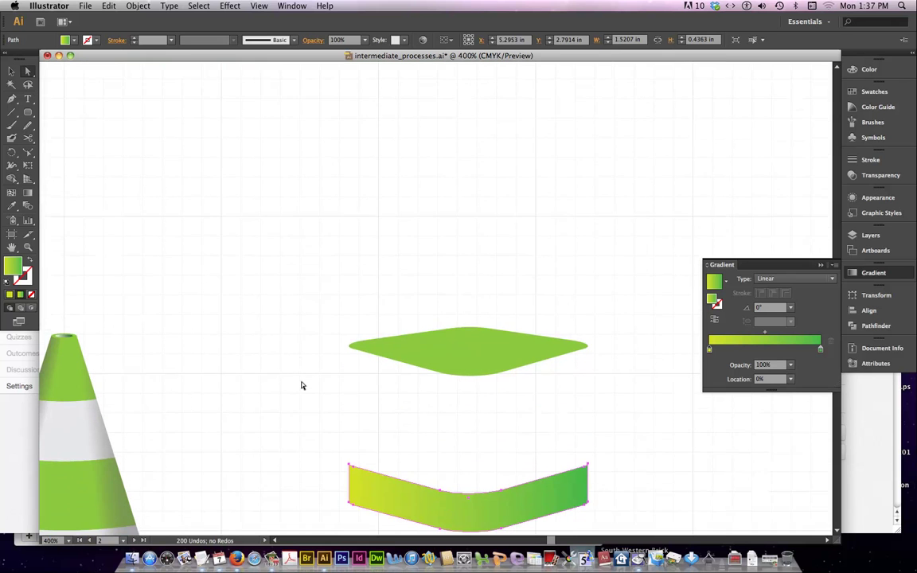
{"action": "left_click_drag", "start_coordinate": [709, 350], "coordinate": [738, 351]}
{"action": "left_click", "coordinate": [71, 42]}
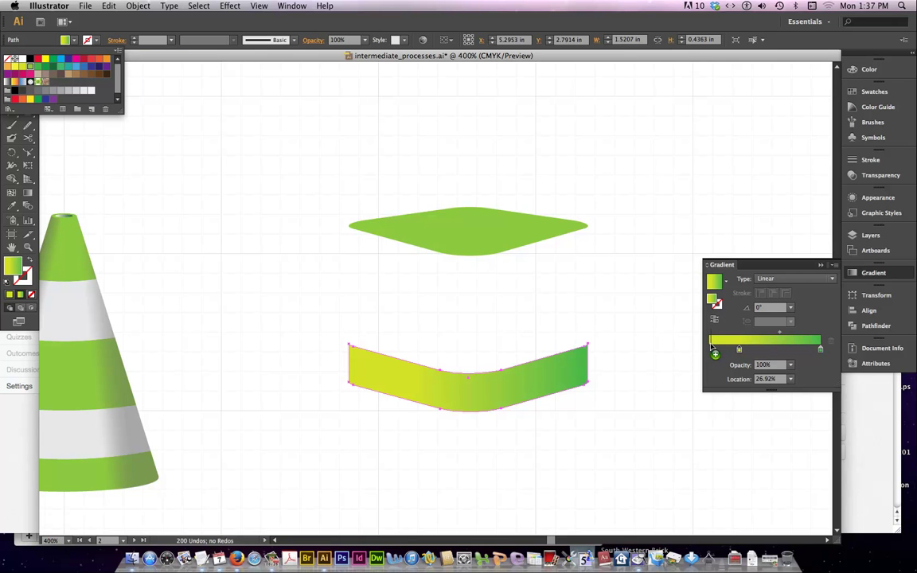
{"action": "left_click", "coordinate": [711, 347]}
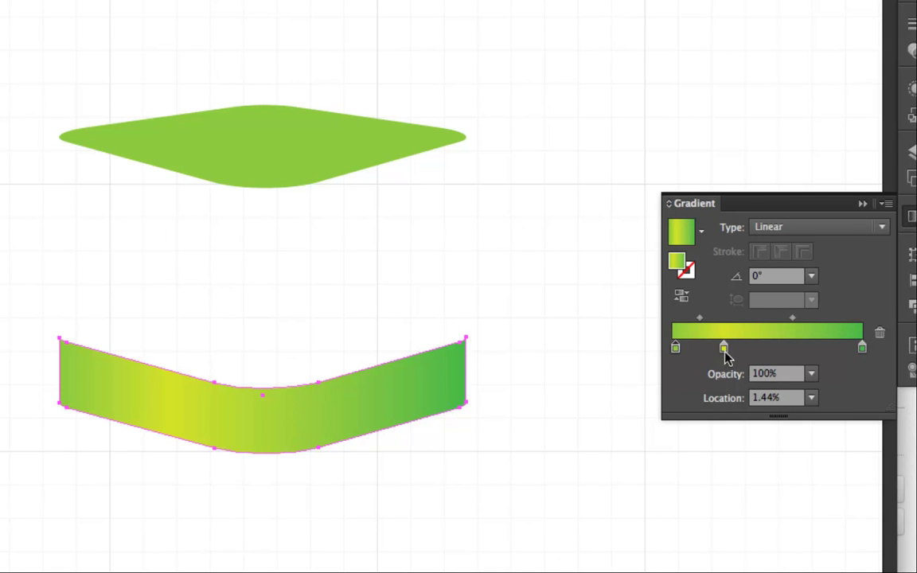
{"action": "left_click_drag", "start_coordinate": [725, 350], "coordinate": [736, 348]}
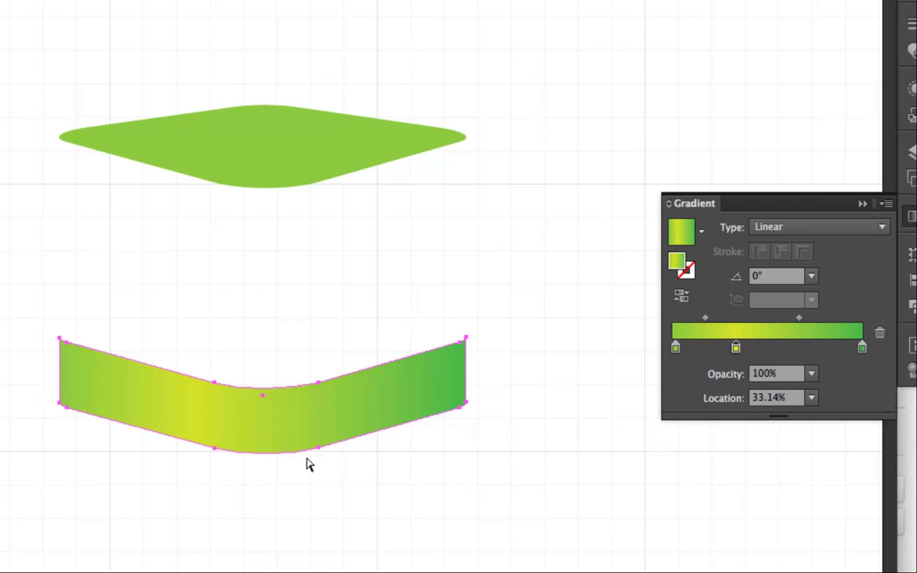
{"action": "scroll", "coordinate": [307, 465], "scroll_direction": "left", "scroll_amount": 10}
{"action": "scroll", "coordinate": [307, 467], "scroll_direction": "right", "scroll_amount": 10}
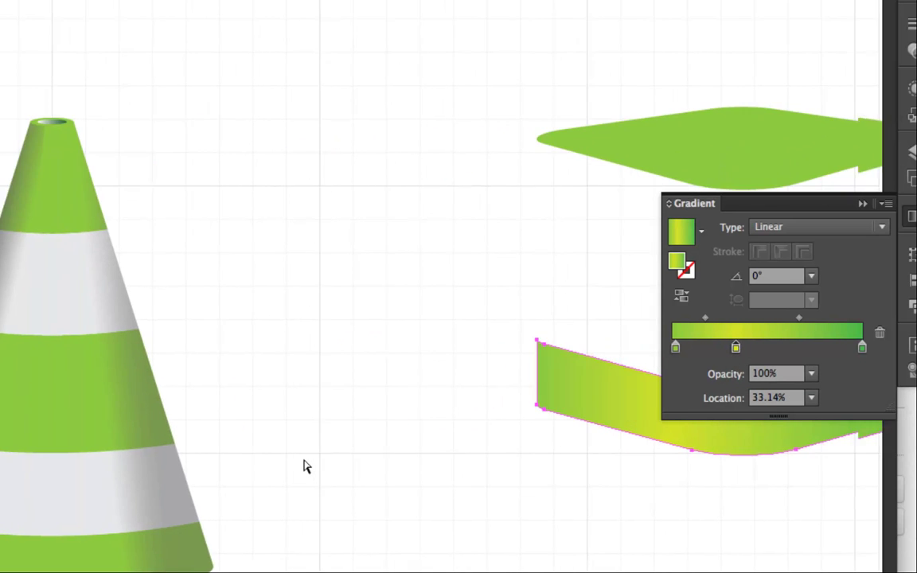
{"action": "scroll", "coordinate": [307, 466], "scroll_direction": "right", "scroll_amount": 5}
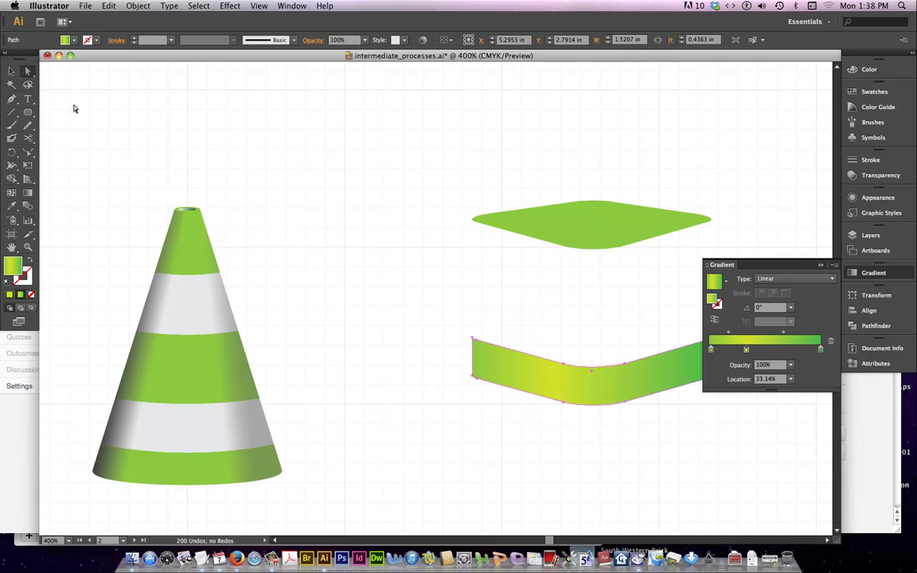
- Make the middle gradient stop green and the left stop darker green, then deselect
{"action": "left_click", "coordinate": [74, 42]}
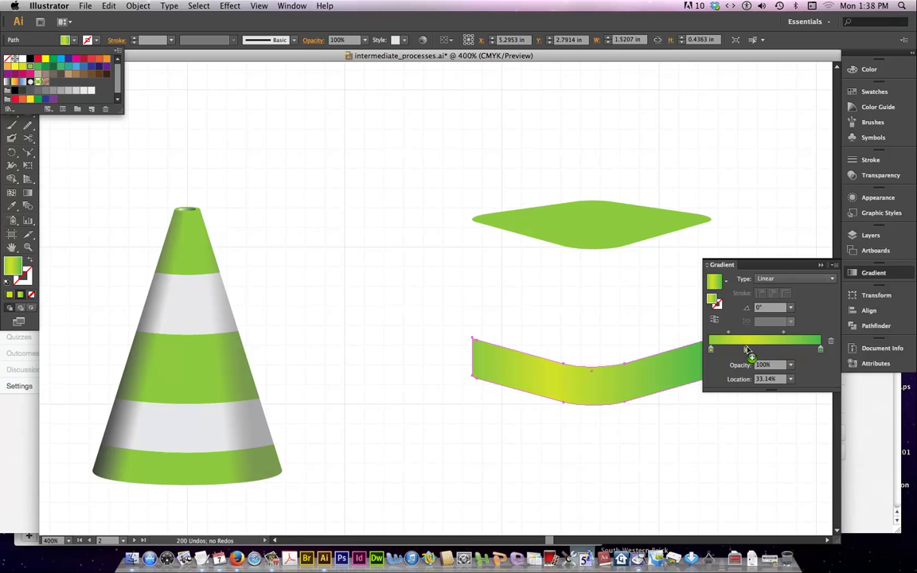
{"action": "left_click_drag", "start_coordinate": [748, 351], "coordinate": [746, 350]}
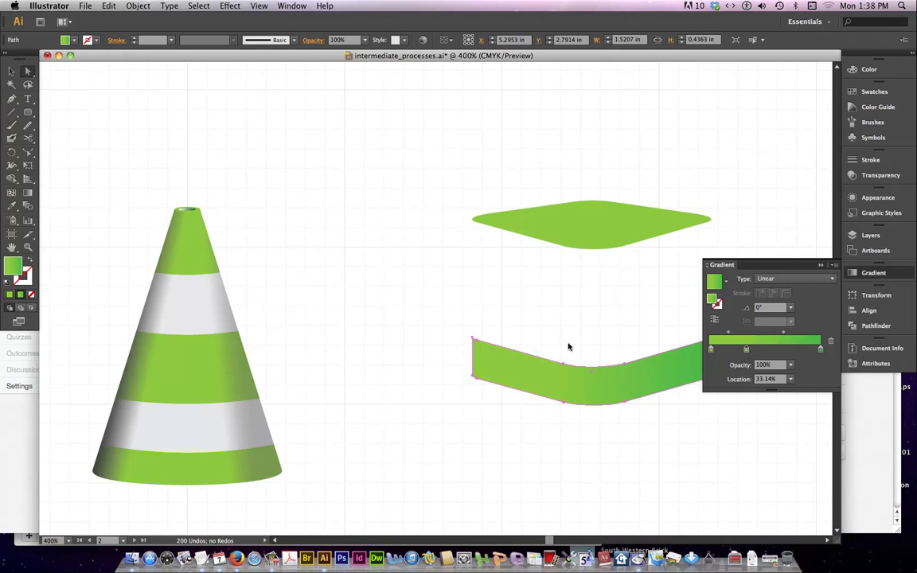
{"action": "scroll", "coordinate": [618, 402], "scroll_direction": "right", "scroll_amount": 3}
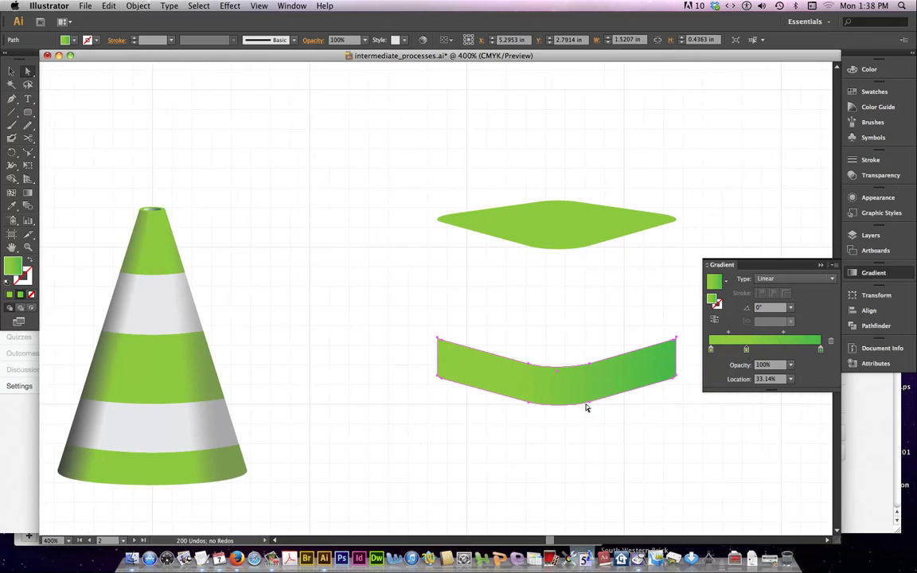
{"action": "scroll", "coordinate": [581, 408], "scroll_direction": "right", "scroll_amount": 3}
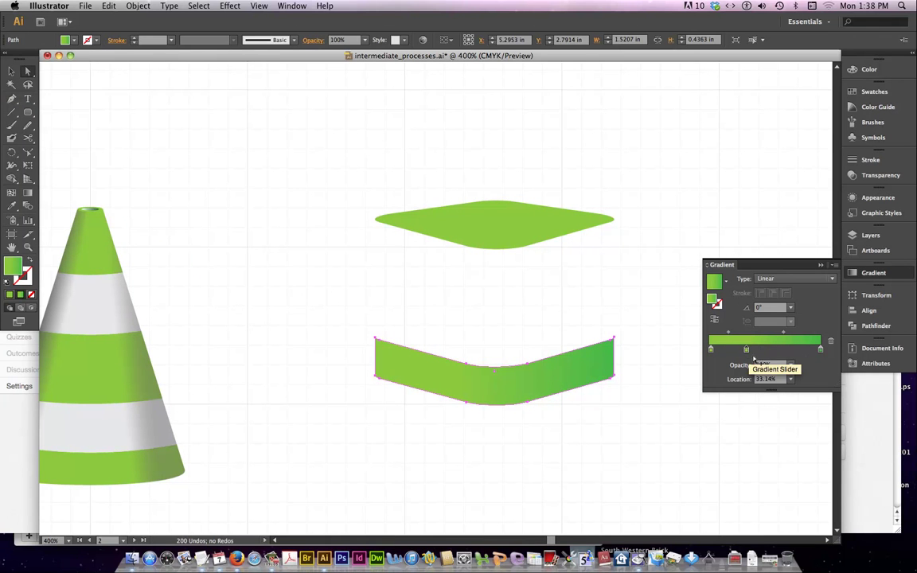
{"action": "left_click", "coordinate": [74, 41]}
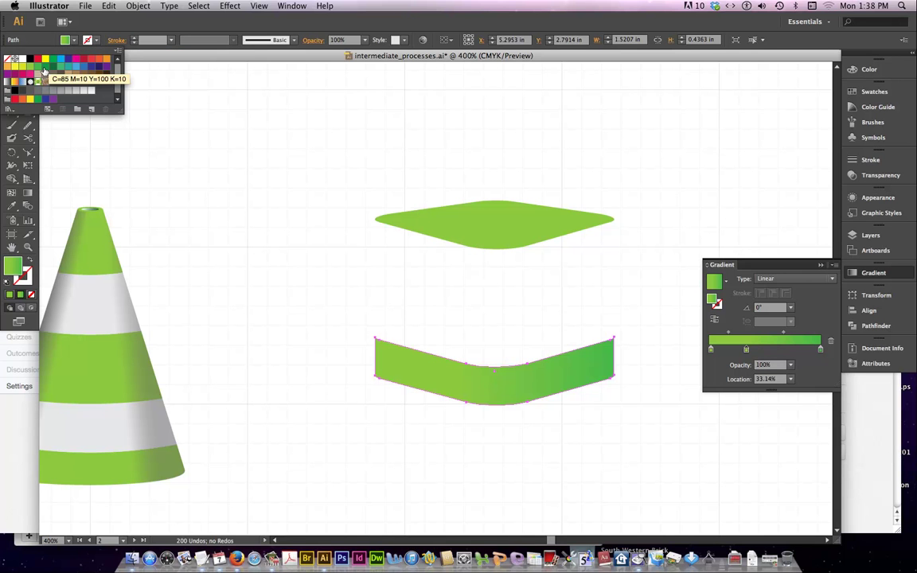
{"action": "left_click", "coordinate": [711, 350]}
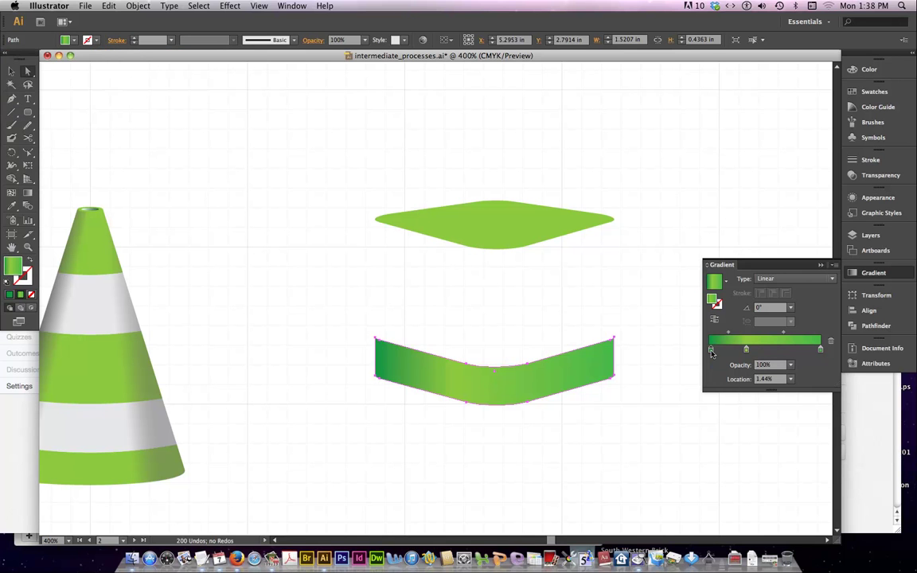
{"action": "left_click", "coordinate": [495, 300]}
{"action": "scroll", "coordinate": [681, 408], "scroll_direction": "left", "scroll_amount": 5}
{"action": "scroll", "coordinate": [700, 459], "scroll_direction": "down", "scroll_amount": 1}
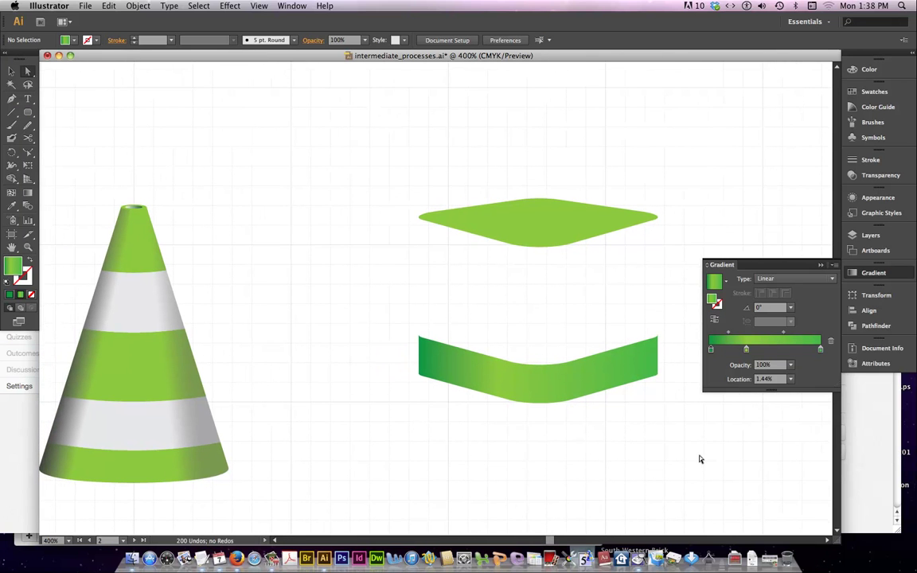
- Nudge the flat top lens down with the arrow keys until it sits gap-free on the band
{"action": "left_click", "coordinate": [544, 232]}
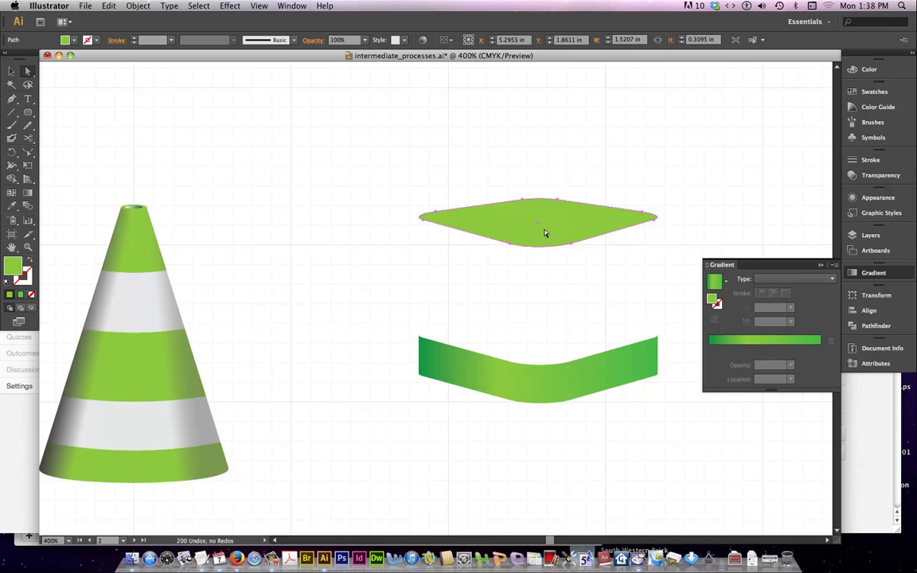
{"action": "key", "text": "shift+Down"}
{"action": "key", "text": "shift+Down"}
{"action": "key", "text": "shift+Down"}
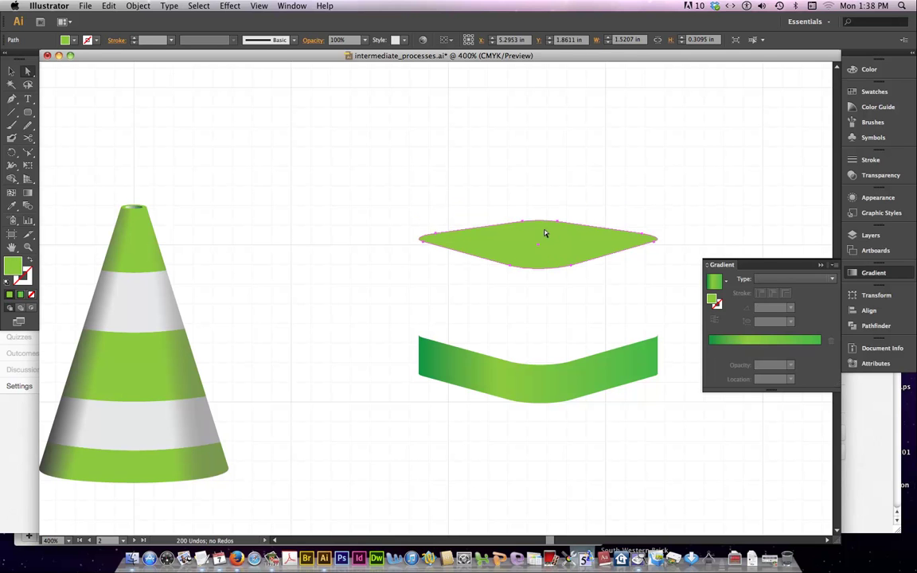
{"action": "key", "text": "shift+Down"}
{"action": "key", "text": "shift+Down"}
{"action": "key", "text": "shift+Down"}
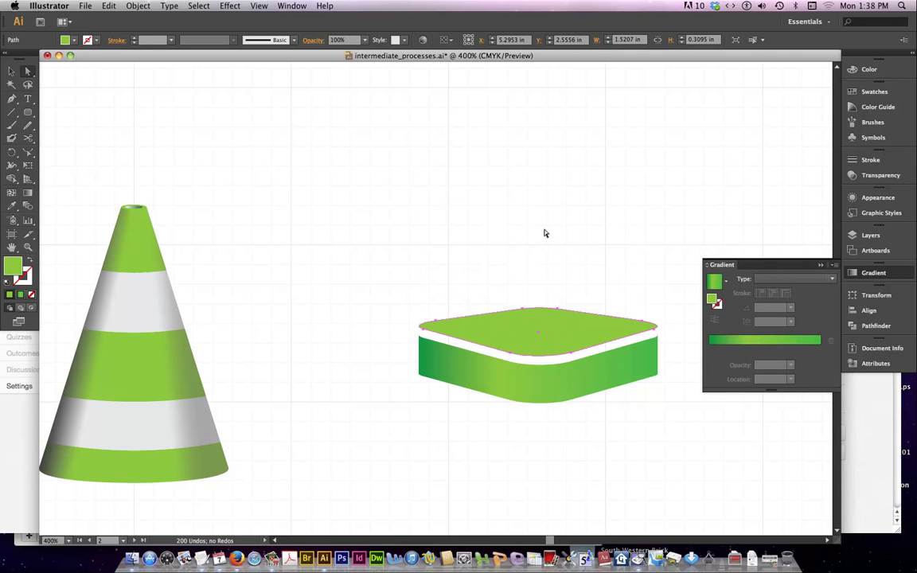
{"action": "key", "text": "Up"}
{"action": "key", "text": "Up"}
{"action": "key", "text": "Up"}
{"action": "key", "text": "Up"}
{"action": "key", "text": "Up"}
{"action": "key", "text": "Up"}
{"action": "key", "text": "Up"}
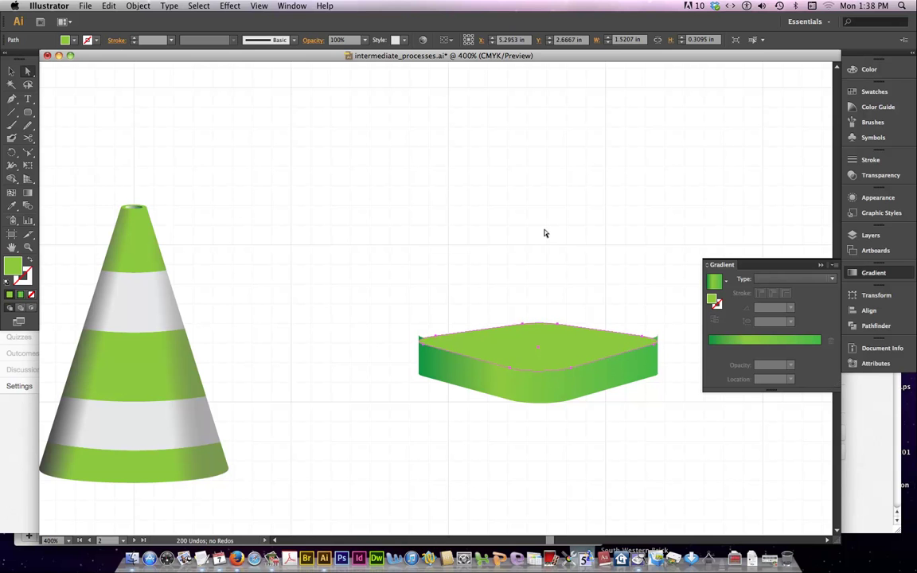
{"action": "key", "text": "Down"}
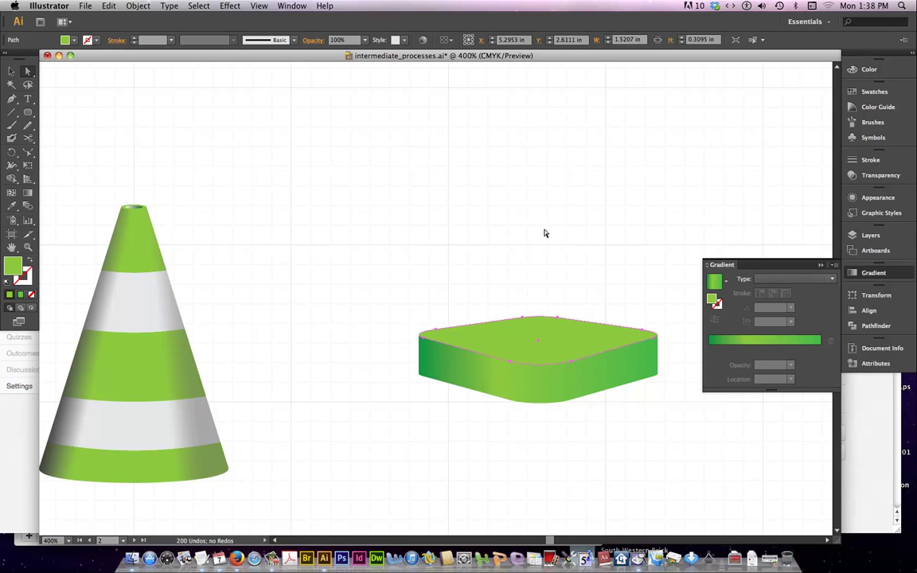
{"action": "left_click", "coordinate": [545, 307]}
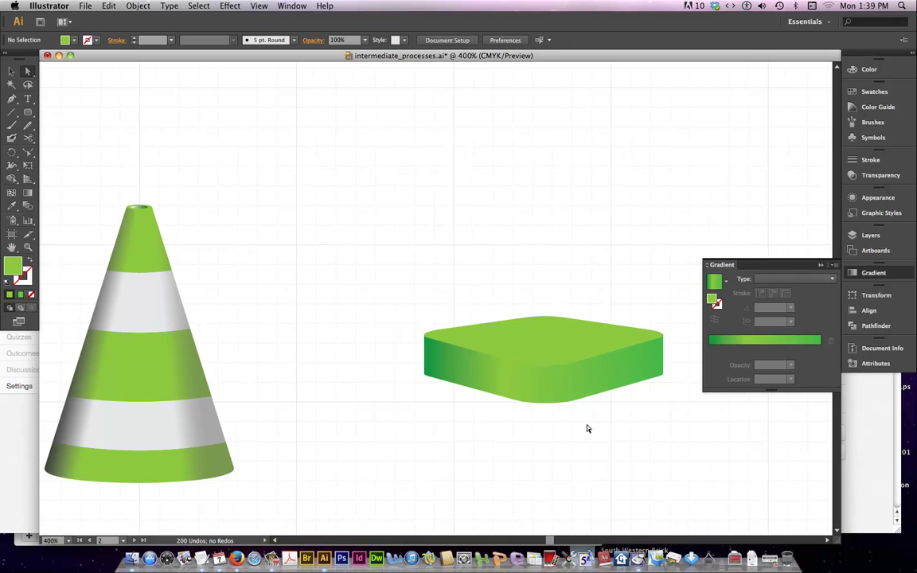
{"action": "scroll", "coordinate": [587, 429], "scroll_direction": "down", "scroll_amount": 2}
{"action": "scroll", "coordinate": [587, 429], "scroll_direction": "down", "scroll_amount": 1}
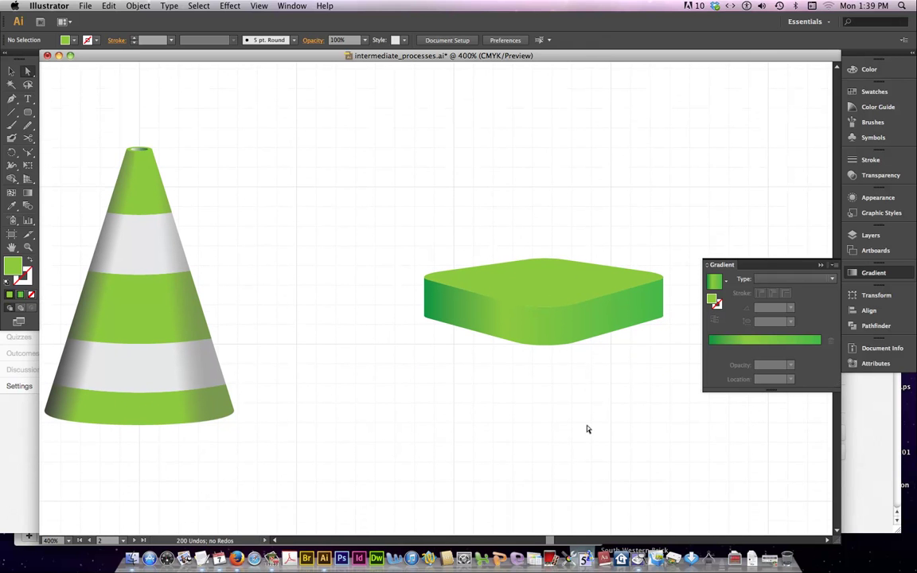
{"action": "scroll", "coordinate": [587, 429], "scroll_direction": "down", "scroll_amount": 1}
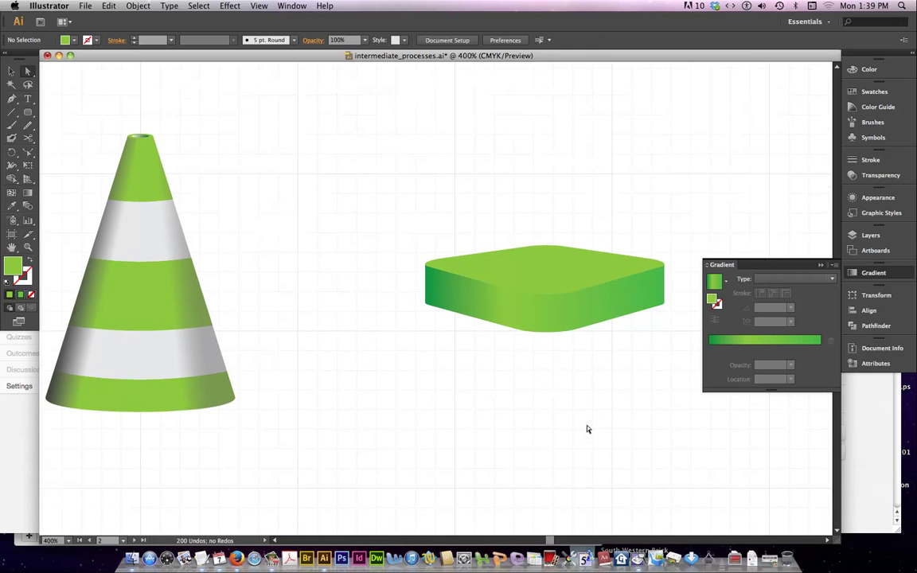
- Apply a linear gradient fill to the base's top face
{"action": "left_click", "coordinate": [549, 283]}
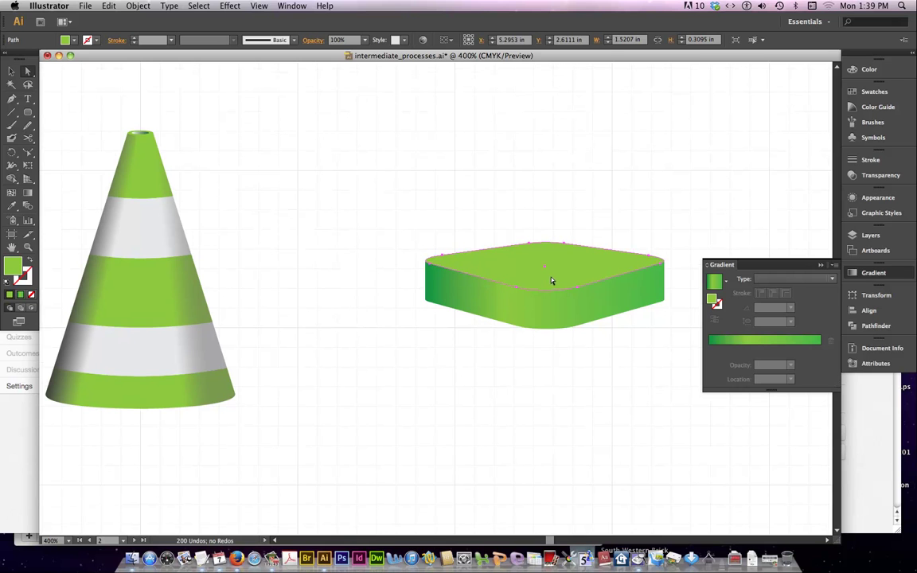
{"action": "left_click", "coordinate": [22, 295]}
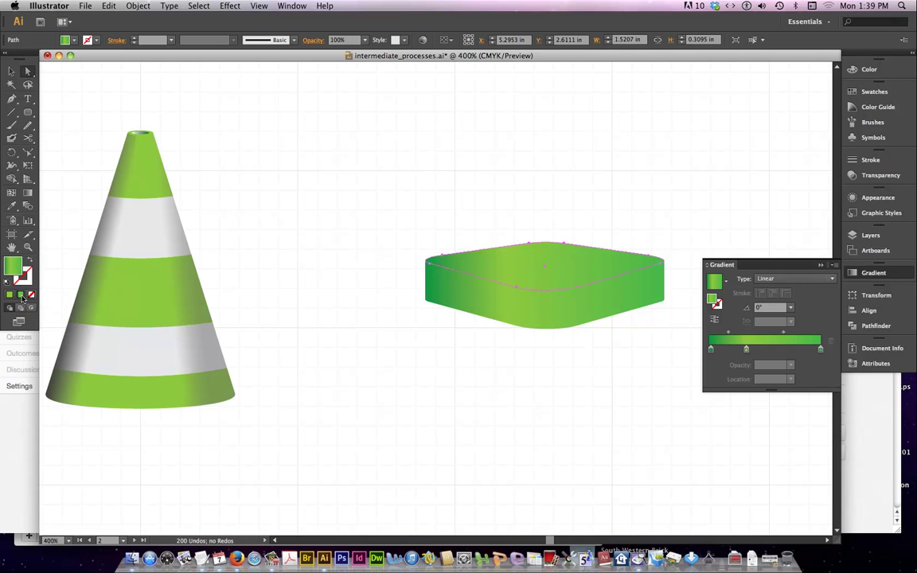
{"action": "left_click", "coordinate": [28, 193]}
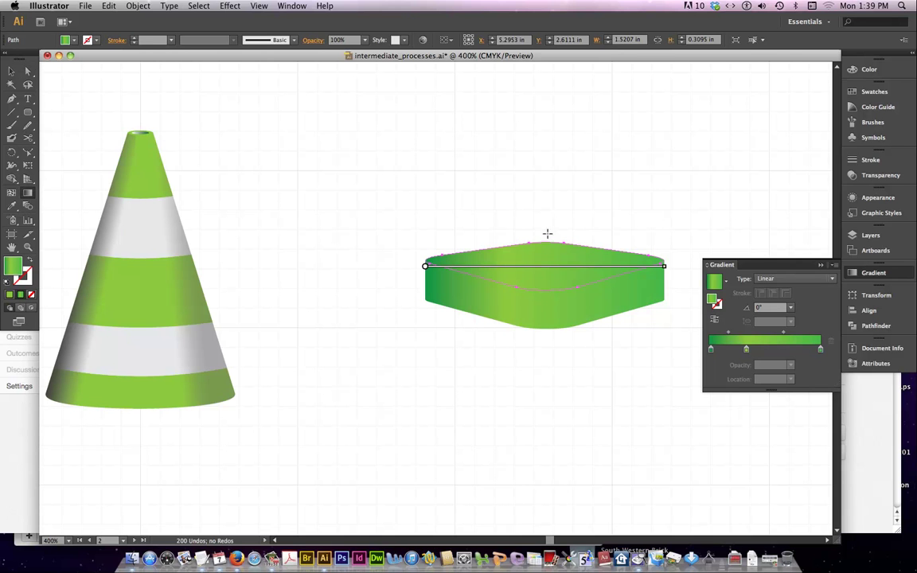
{"action": "key", "text": "v"}
- Redraw the top face's green gradient running down-left at -124.2°
{"action": "left_click_drag", "start_coordinate": [614, 226], "coordinate": [428, 323]}
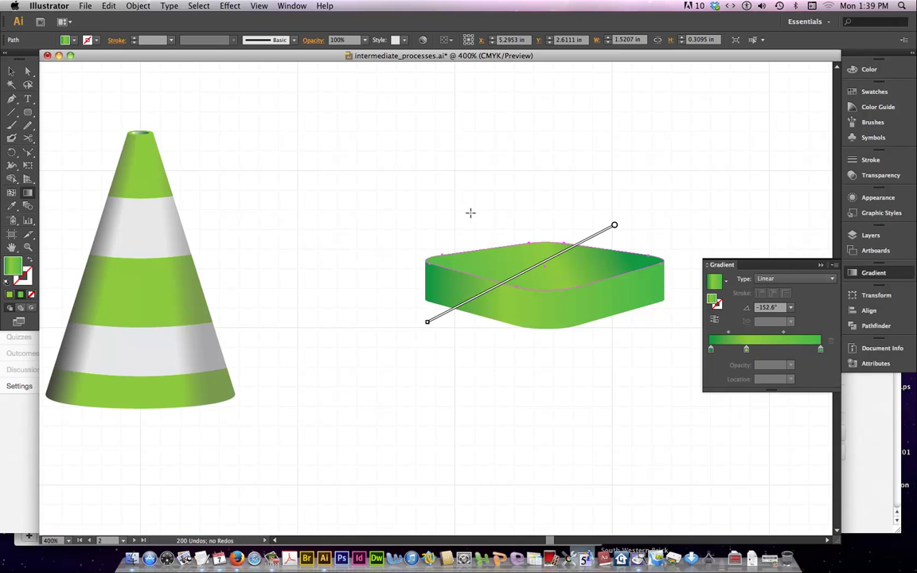
{"action": "mouse_move", "coordinate": [538, 219]}
{"action": "left_mouse_down"}
{"action": "mouse_move", "coordinate": [532, 311]}
{"action": "mouse_move", "coordinate": [550, 301]}
{"action": "left_mouse_up"}
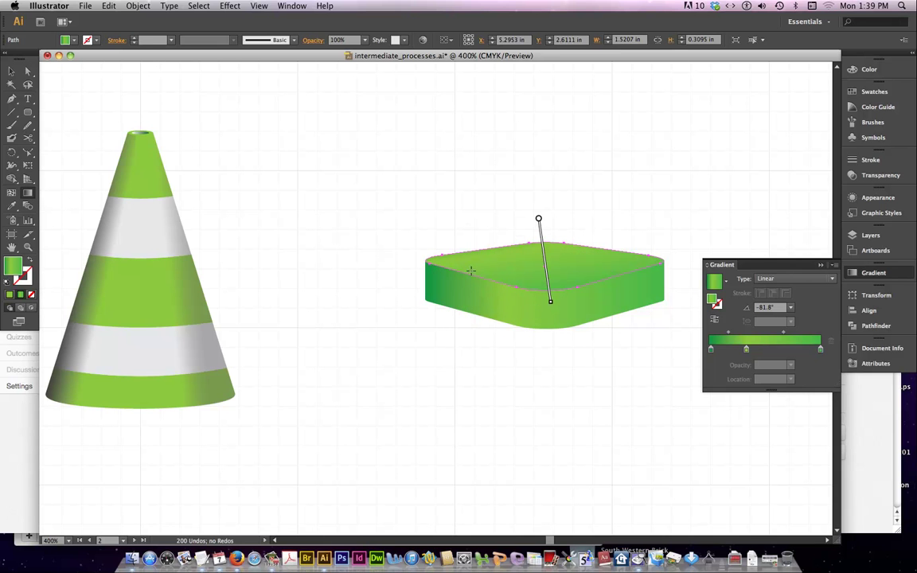
{"action": "left_click_drag", "start_coordinate": [443, 221], "coordinate": [611, 297]}
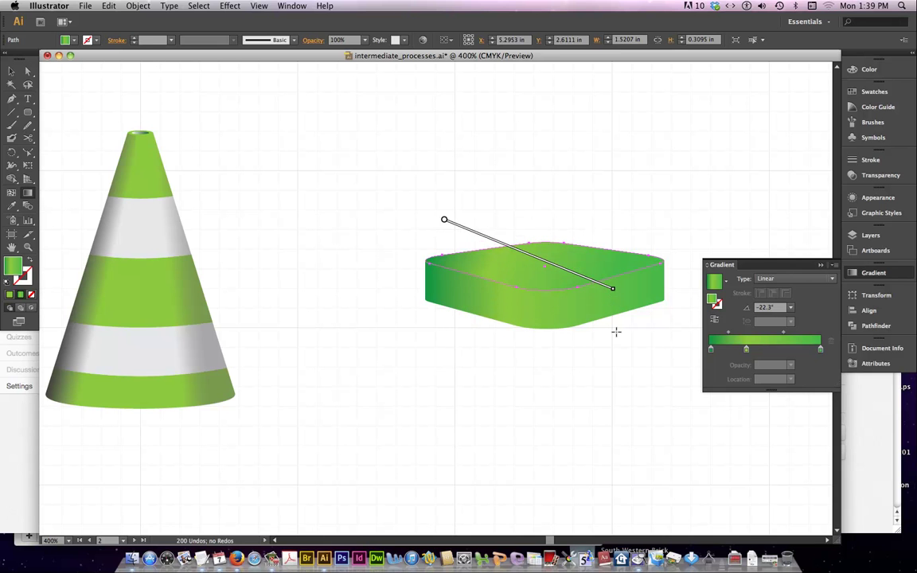
{"action": "left_click_drag", "start_coordinate": [616, 209], "coordinate": [542, 321]}
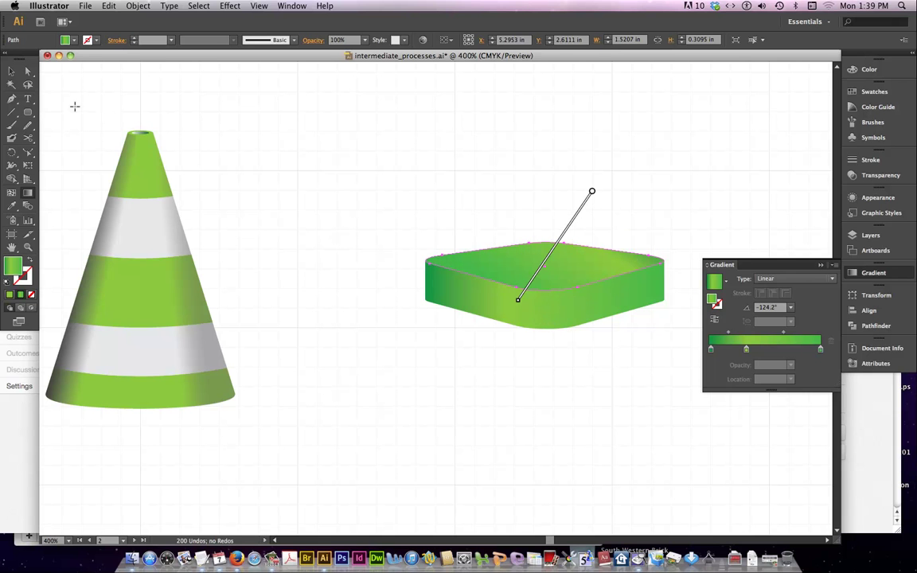
{"action": "left_click", "coordinate": [11, 71]}
{"action": "left_click", "coordinate": [387, 168]}
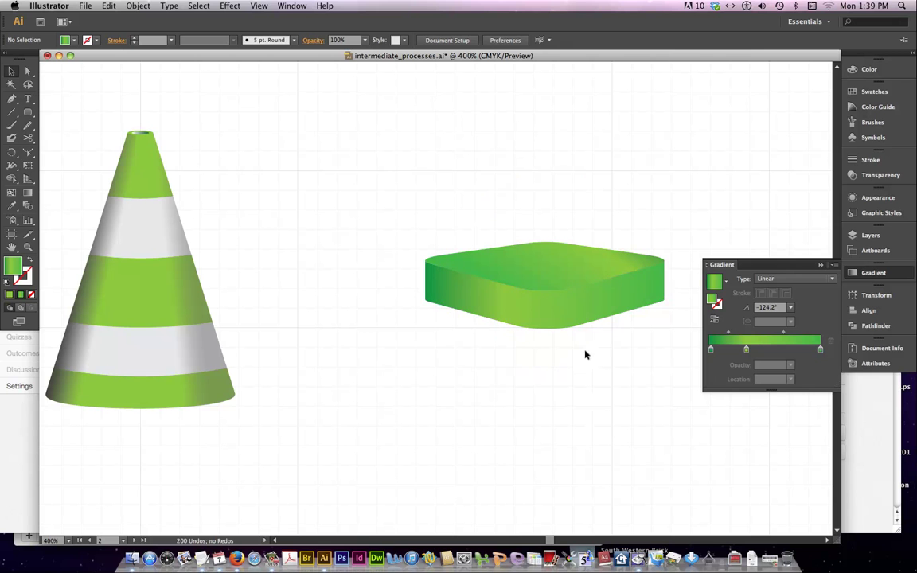
{"action": "scroll", "coordinate": [677, 327], "scroll_direction": "right", "scroll_amount": 5}
{"action": "key", "text": "super+equal"}
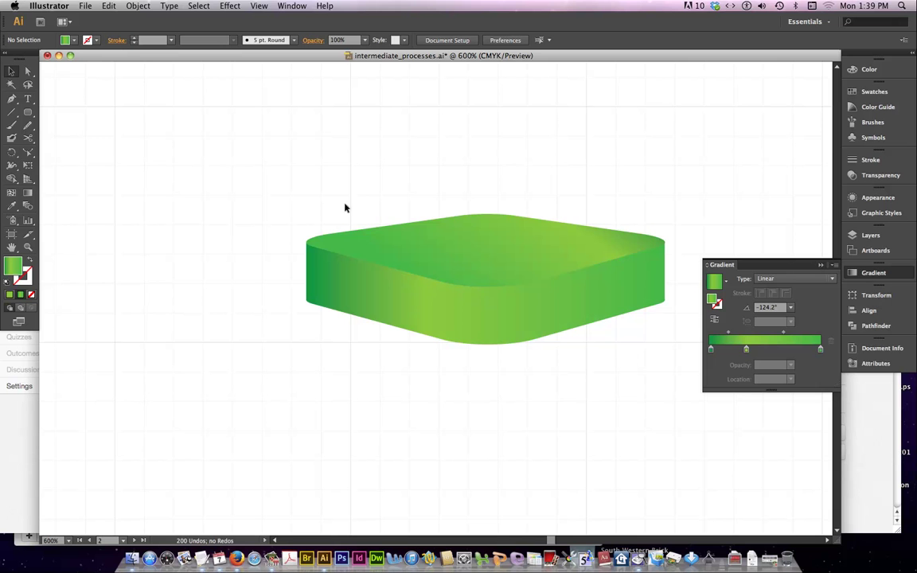
{"action": "key", "text": "super+y"}
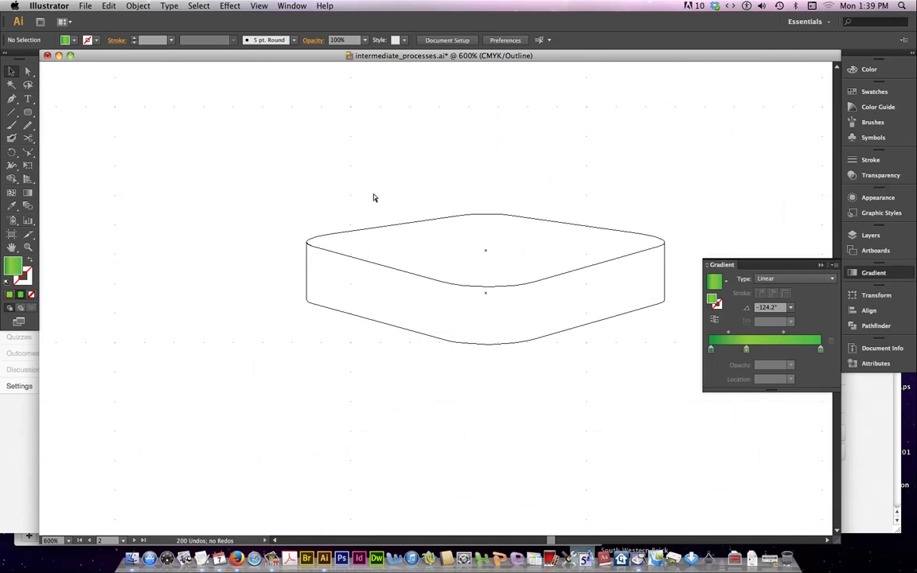
{"action": "key", "text": "super+y"}
{"action": "scroll", "coordinate": [241, 258], "scroll_direction": "up", "scroll_amount": 10}
{"action": "scroll", "coordinate": [222, 256], "scroll_direction": "up", "scroll_amount": 5}
{"action": "scroll", "coordinate": [217, 256], "scroll_direction": "left", "scroll_amount": 4}
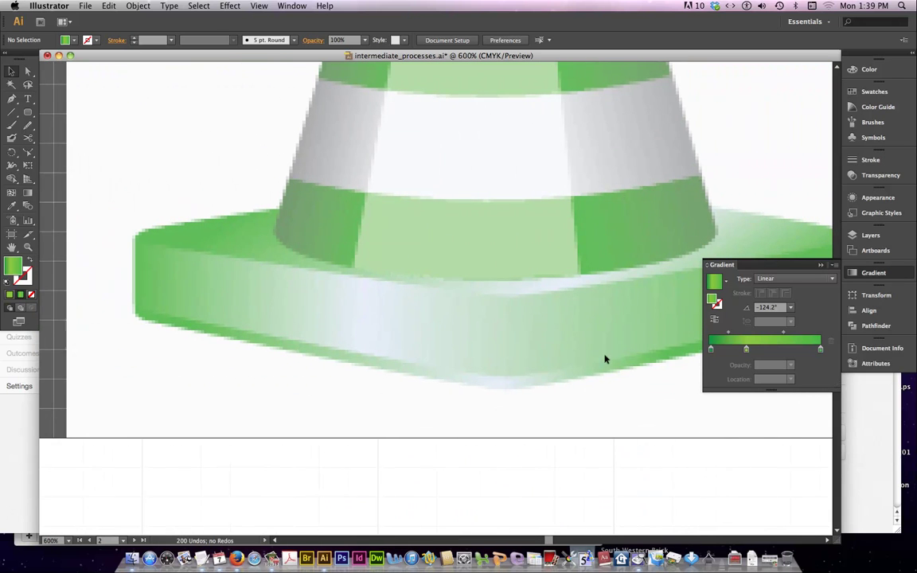
{"action": "scroll", "coordinate": [601, 359], "scroll_direction": "right", "scroll_amount": 8}
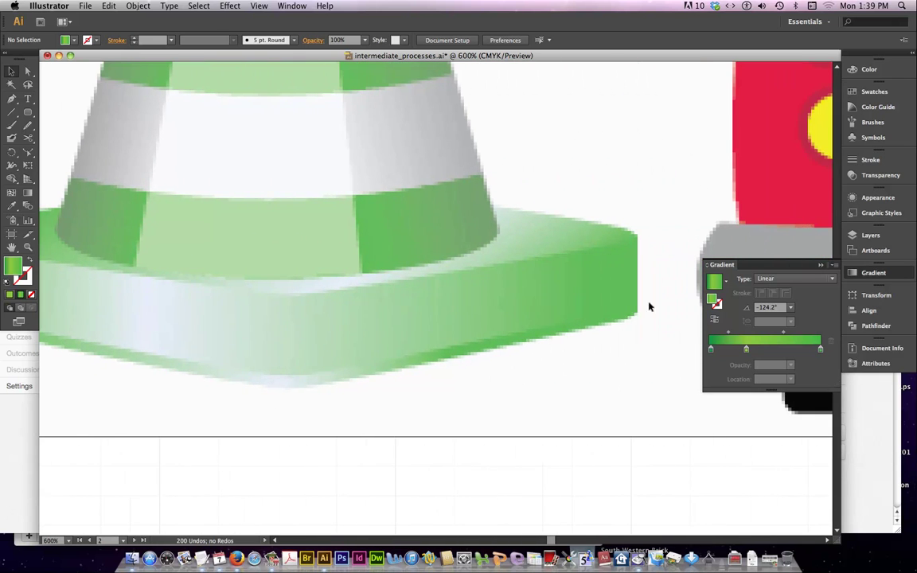
{"action": "scroll", "coordinate": [590, 356], "scroll_direction": "left", "scroll_amount": 1}
{"action": "scroll", "coordinate": [590, 356], "scroll_direction": "down", "scroll_amount": 10}
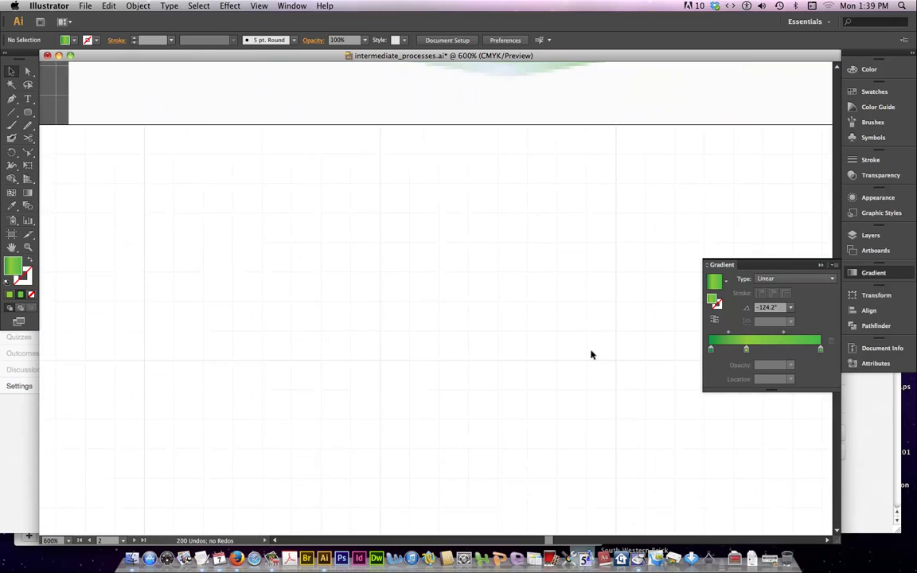
{"action": "scroll", "coordinate": [590, 356], "scroll_direction": "down", "scroll_amount": 2}
{"action": "scroll", "coordinate": [538, 337], "scroll_direction": "right", "scroll_amount": 8}
- Select the base's side shape, hide the bounding box and nudge it up one step
{"action": "left_click", "coordinate": [522, 414]}
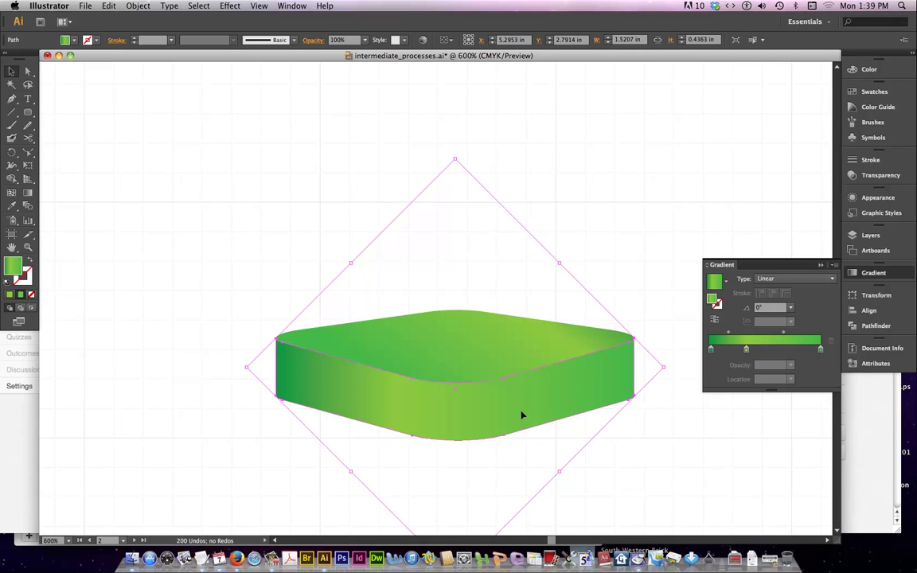
{"action": "key", "text": "super+shift+b"}
{"action": "key", "text": "super+shift+b"}
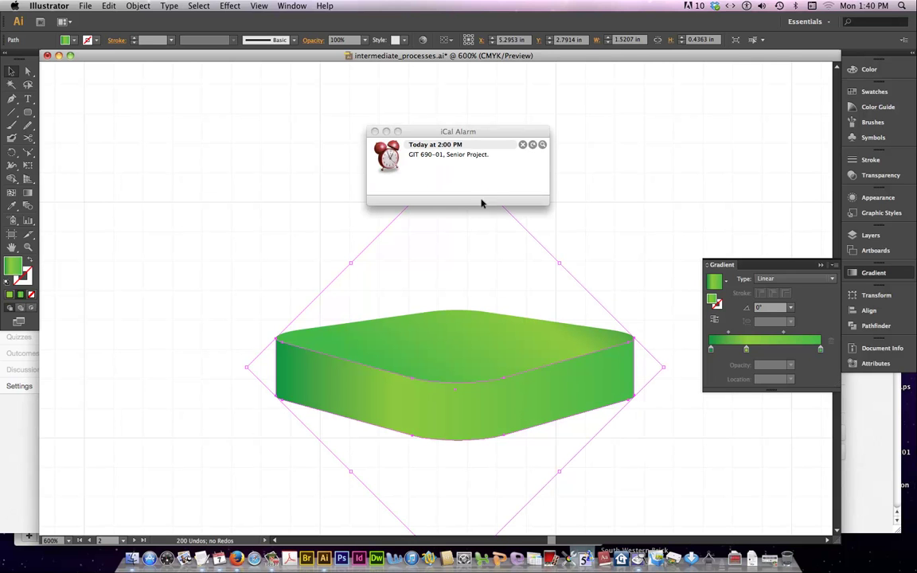
{"action": "left_click", "coordinate": [374, 132]}
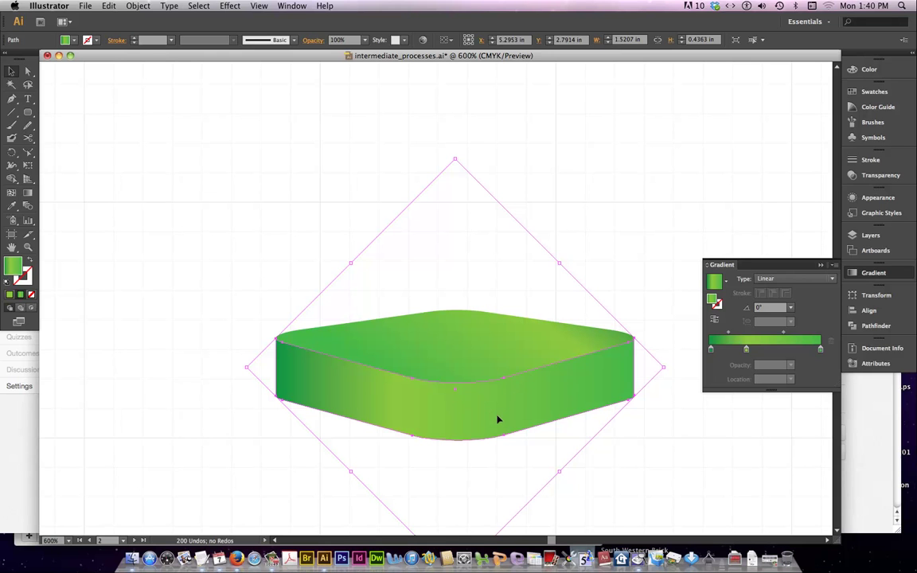
{"action": "key", "text": "Up"}
{"action": "key", "text": "Up"}
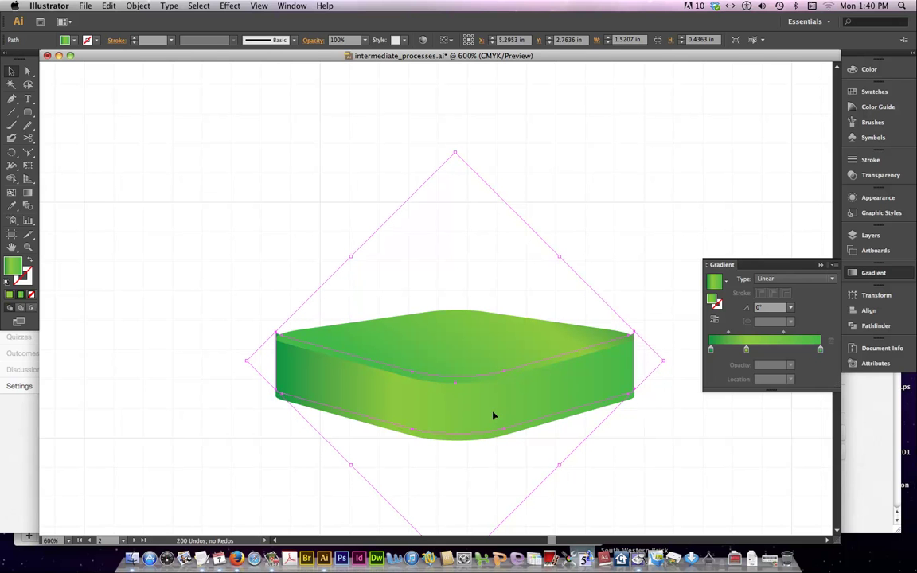
- Redraw the side band's green gradient vertically, top to bottom at -91.7°
{"action": "left_click", "coordinate": [27, 192]}
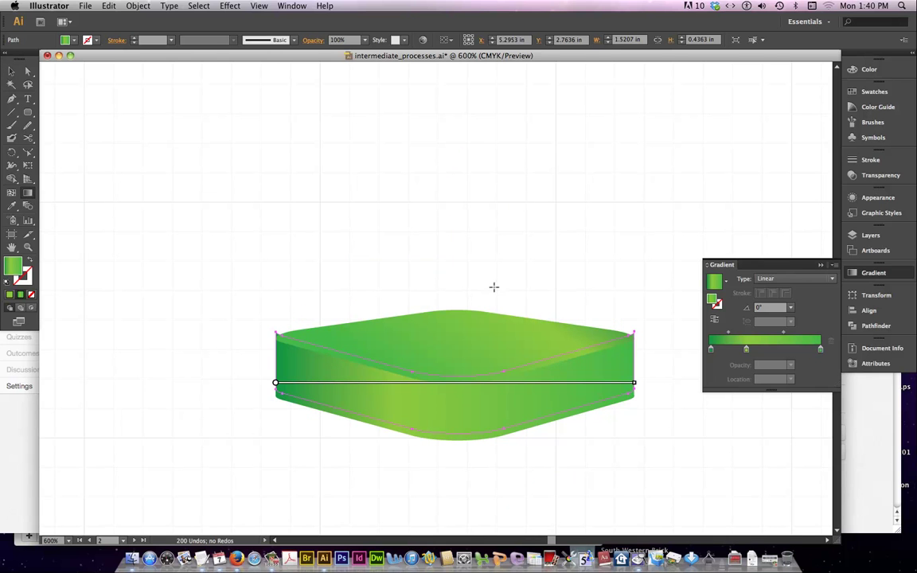
{"action": "left_click_drag", "start_coordinate": [446, 290], "coordinate": [499, 451]}
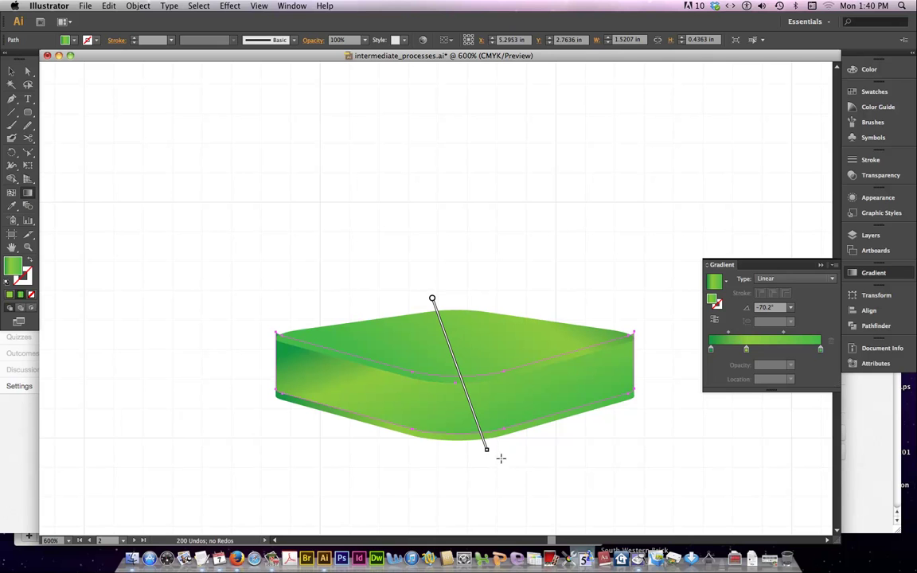
{"action": "left_click_drag", "start_coordinate": [456, 309], "coordinate": [452, 434]}
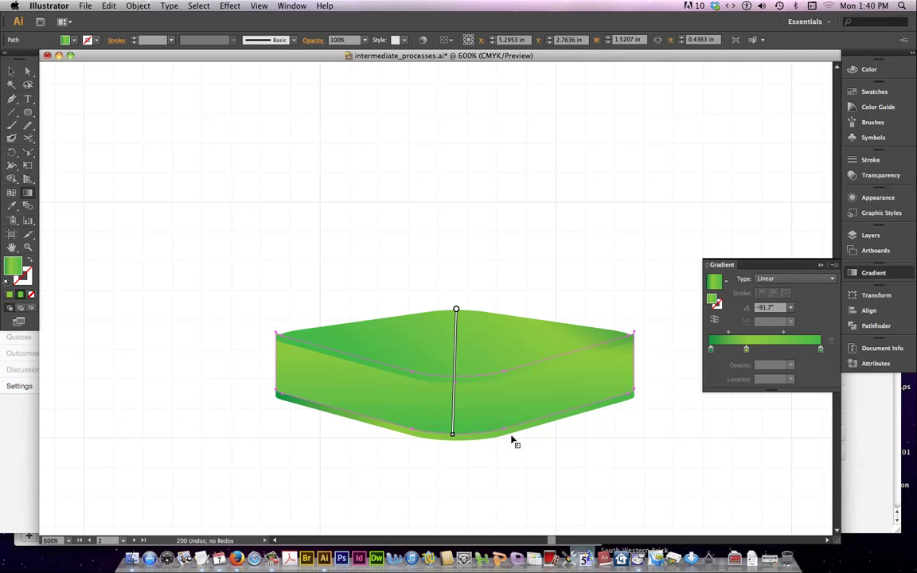
{"action": "left_click", "coordinate": [12, 71]}
{"action": "left_click", "coordinate": [237, 241]}
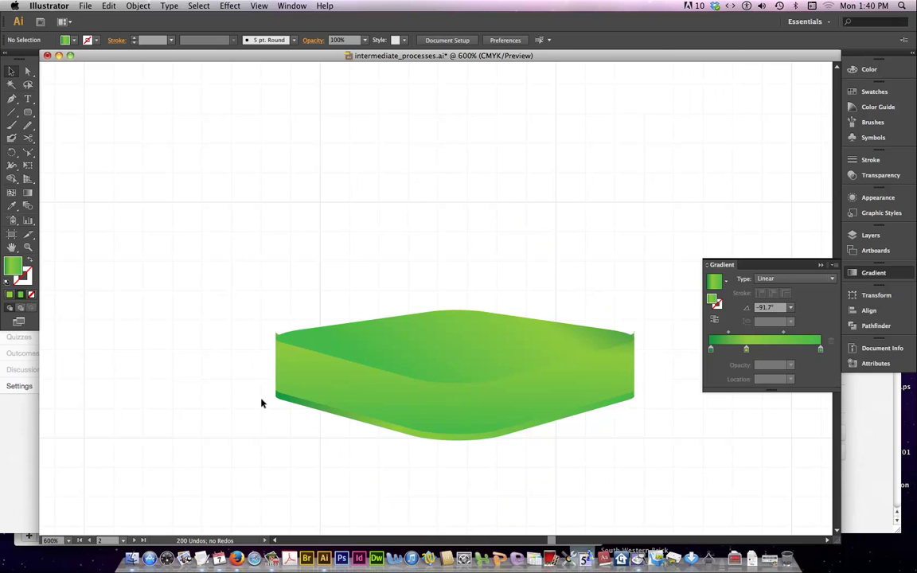
- Zoom into the upper-left corner and pull its corner anchor down to close the notch
{"action": "left_click", "coordinate": [27, 247]}
{"action": "left_click_drag", "start_coordinate": [254, 322], "coordinate": [282, 351]}
{"action": "scroll", "coordinate": [503, 386], "scroll_direction": "right", "scroll_amount": 10}
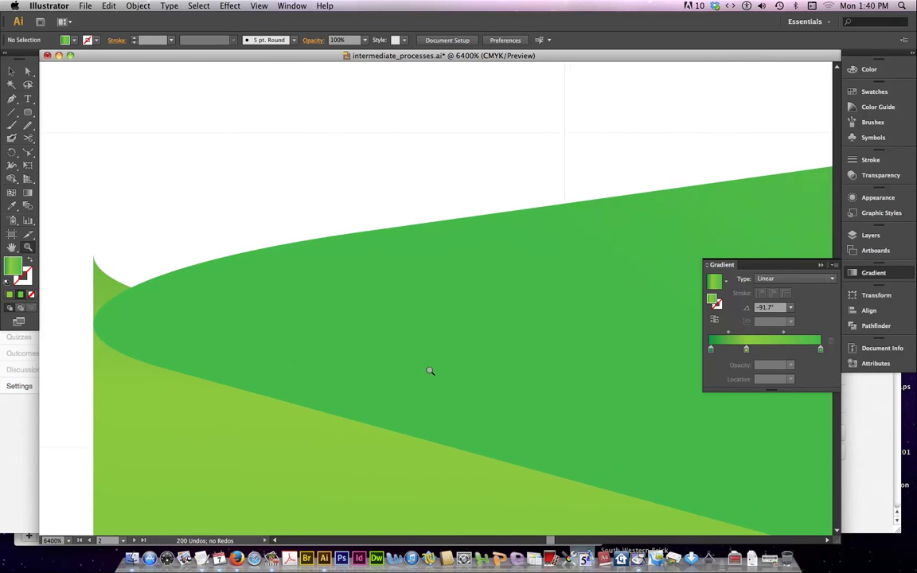
{"action": "left_click", "coordinate": [28, 71]}
{"action": "left_click", "coordinate": [94, 258]}
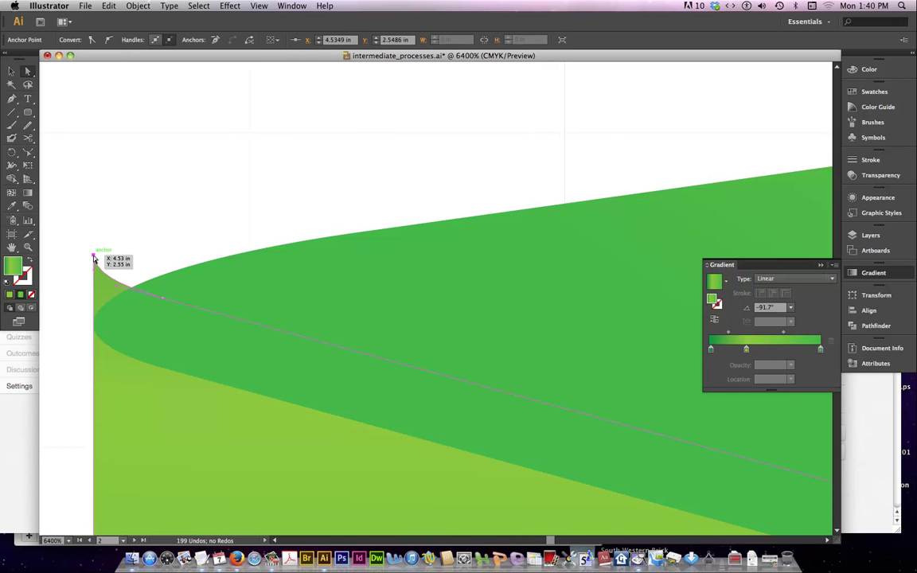
{"action": "left_click_drag", "start_coordinate": [94, 259], "coordinate": [94, 321]}
- Reshape the curve at the top face's right tip
{"action": "scroll", "coordinate": [320, 340], "scroll_direction": "down", "scroll_amount": 10}
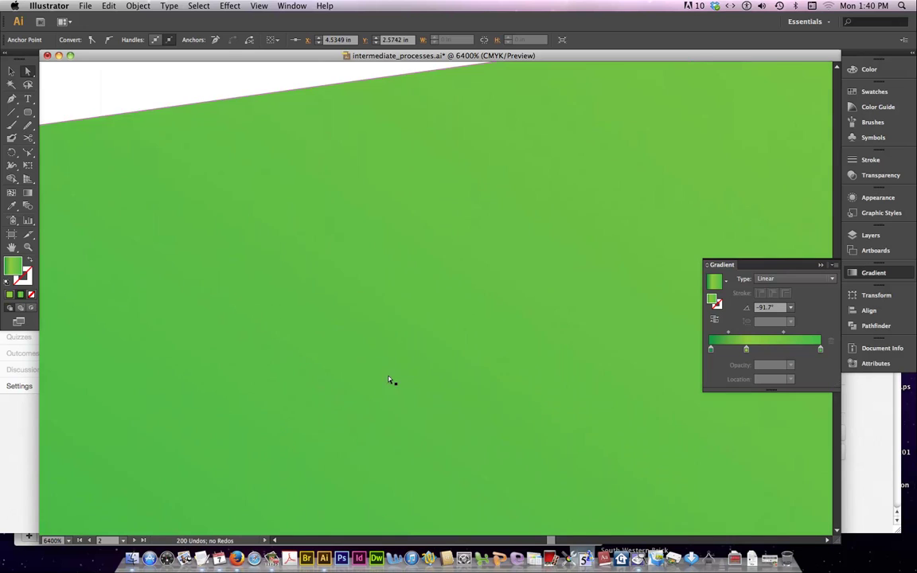
{"action": "scroll", "coordinate": [400, 379], "scroll_direction": "down", "scroll_amount": 10}
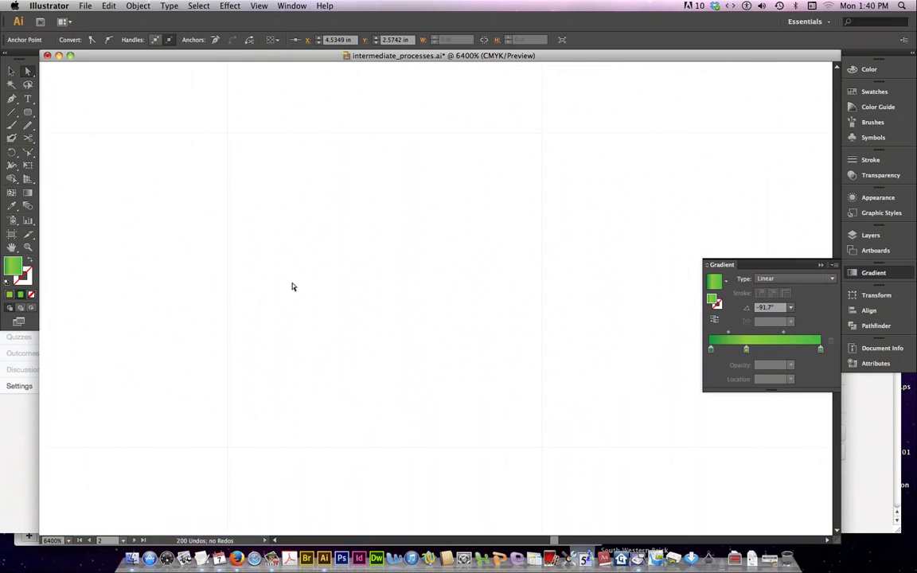
{"action": "scroll", "coordinate": [292, 286], "scroll_direction": "left", "scroll_amount": 10}
{"action": "left_click_drag", "start_coordinate": [379, 248], "coordinate": [378, 326]}
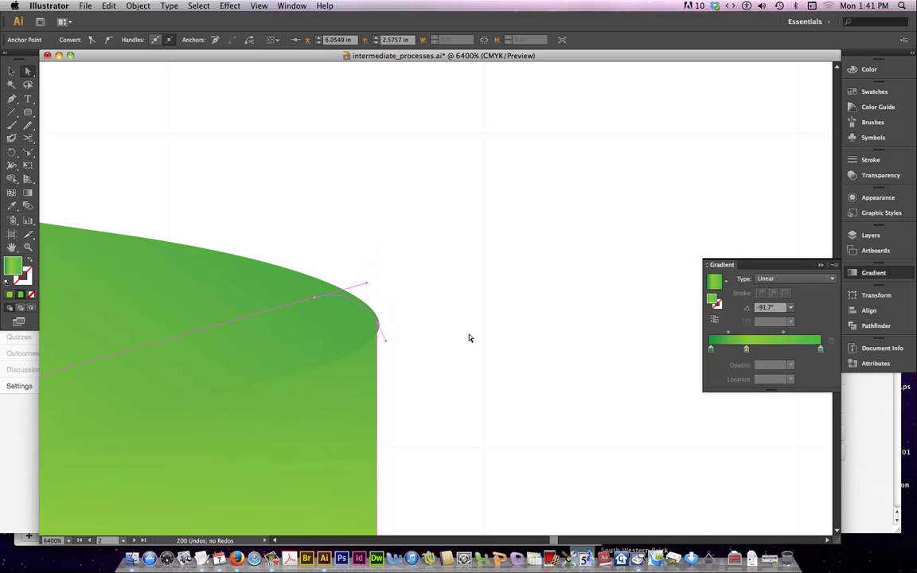
{"action": "scroll", "coordinate": [468, 339], "scroll_direction": "left", "scroll_amount": 5}
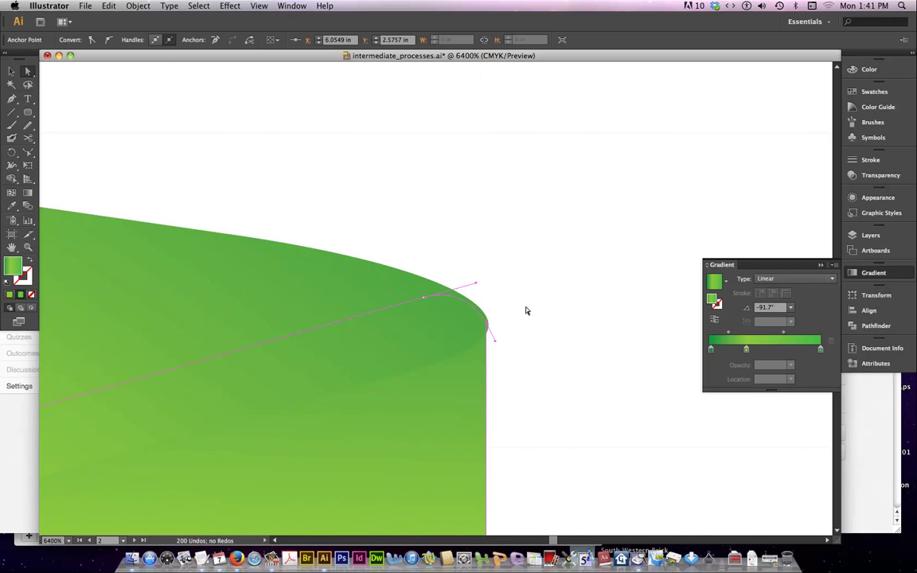
- Nudge the top face slightly left into place
{"action": "left_click", "coordinate": [253, 297]}
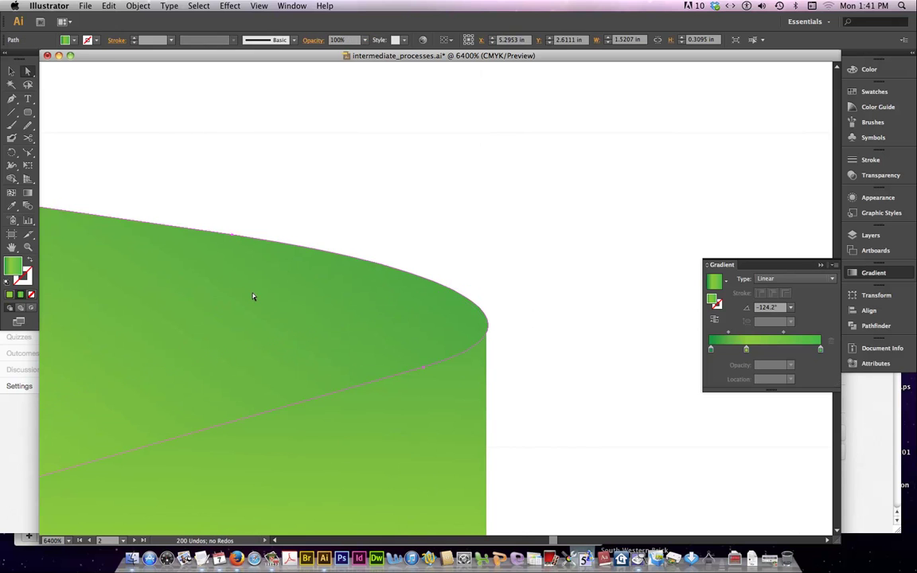
{"action": "key", "text": "Left"}
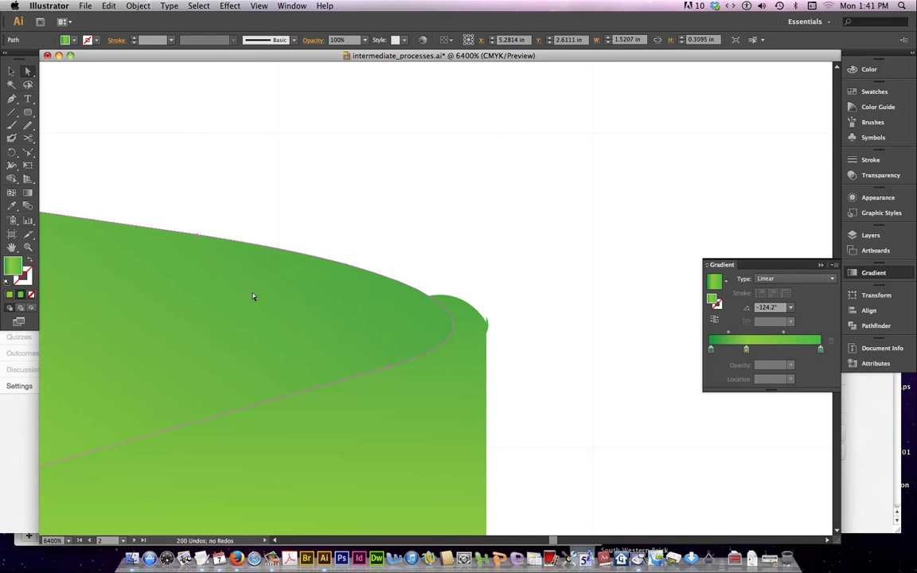
{"action": "left_click_drag", "start_coordinate": [238, 290], "coordinate": [273, 297]}
{"action": "left_click", "coordinate": [512, 331]}
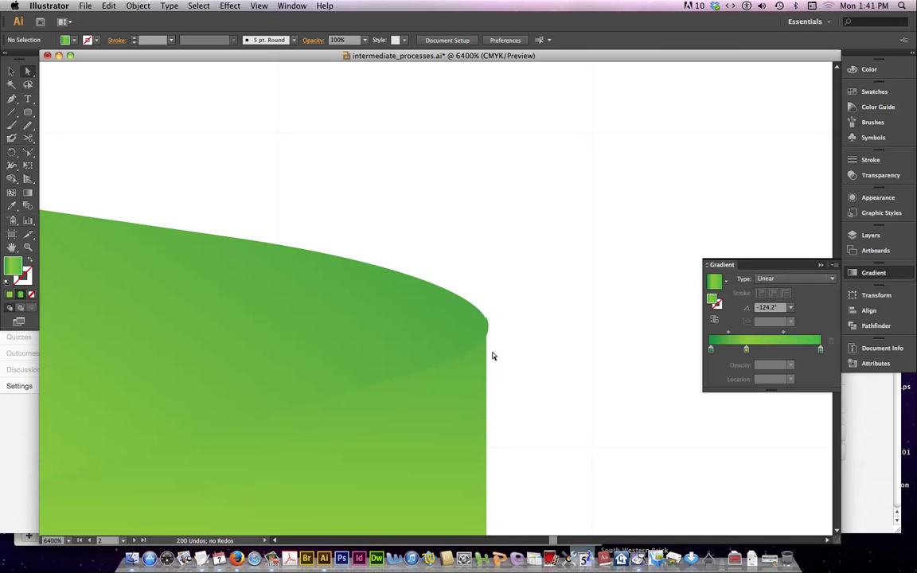
- Check the joins in Outline view, then zoom out to 800% to see the whole base
{"action": "key", "text": "super+y"}
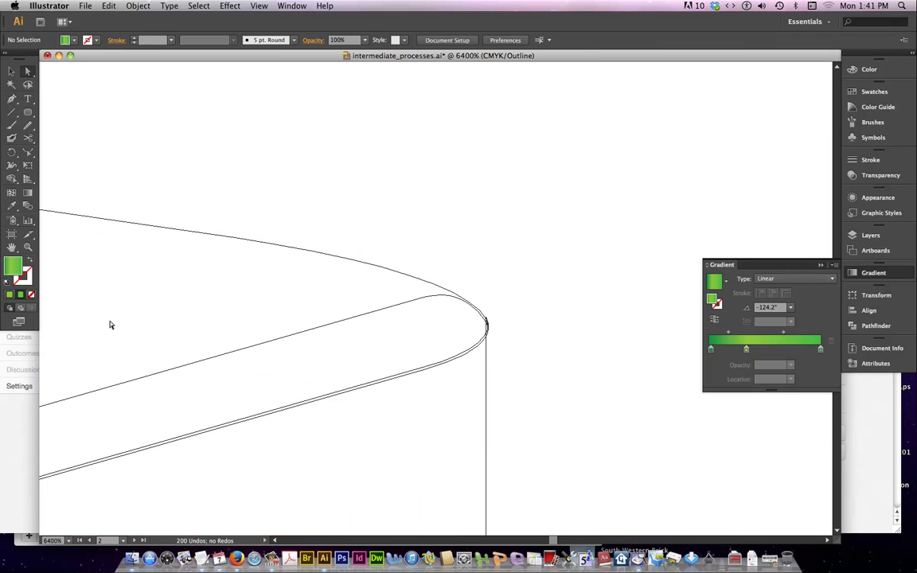
{"action": "key", "text": "z"}
{"action": "left_click_drag", "start_coordinate": [516, 303], "coordinate": [470, 381]}
{"action": "key", "text": "super+y"}
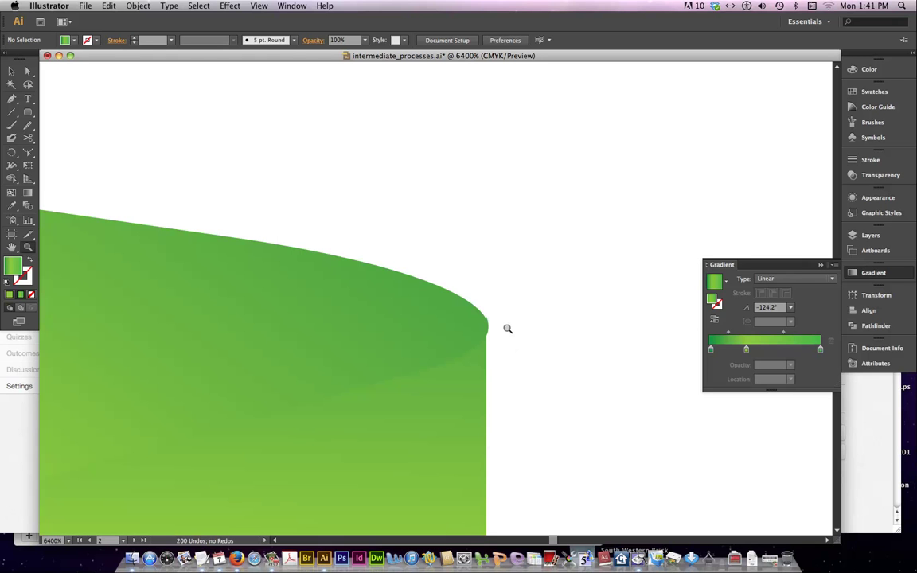
{"action": "left_click", "coordinate": [587, 370], "text": "alt"}
{"action": "left_click", "coordinate": [544, 397], "text": "alt"}
{"action": "left_click", "coordinate": [445, 382], "text": "alt"}
{"action": "left_click", "coordinate": [266, 371], "text": "alt"}
{"action": "left_click_drag", "start_coordinate": [266, 371], "coordinate": [350, 345]}
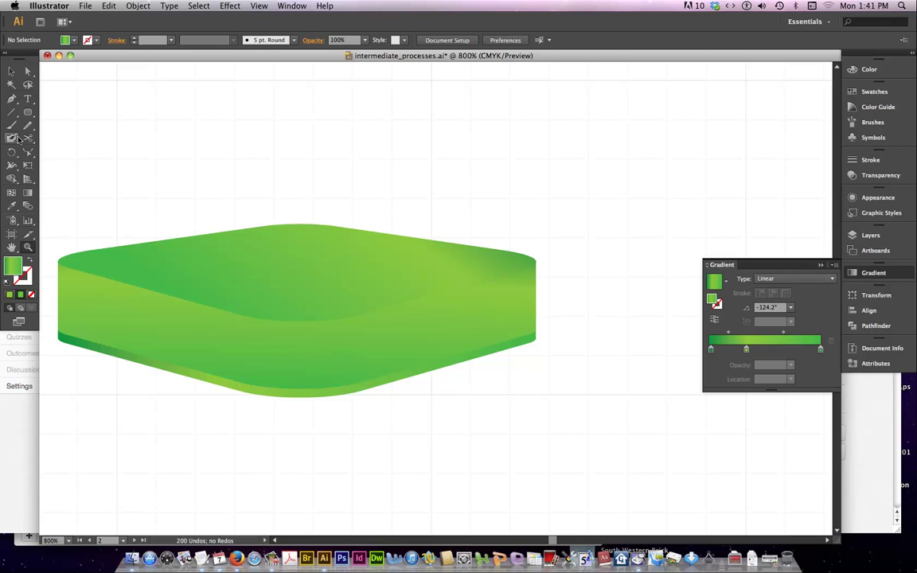
- Add a white highlight stop to the side band's gradient
{"action": "left_click", "coordinate": [27, 71]}
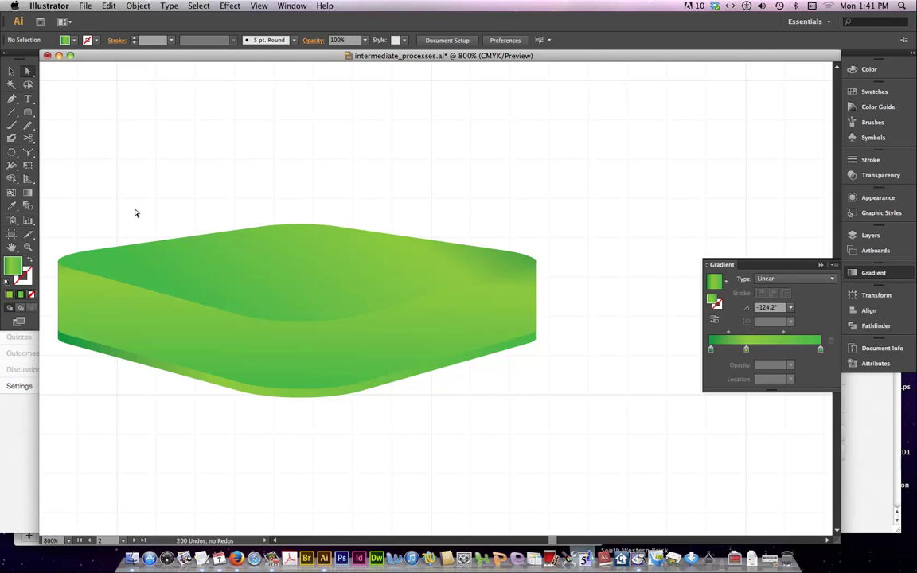
{"action": "left_click", "coordinate": [273, 367]}
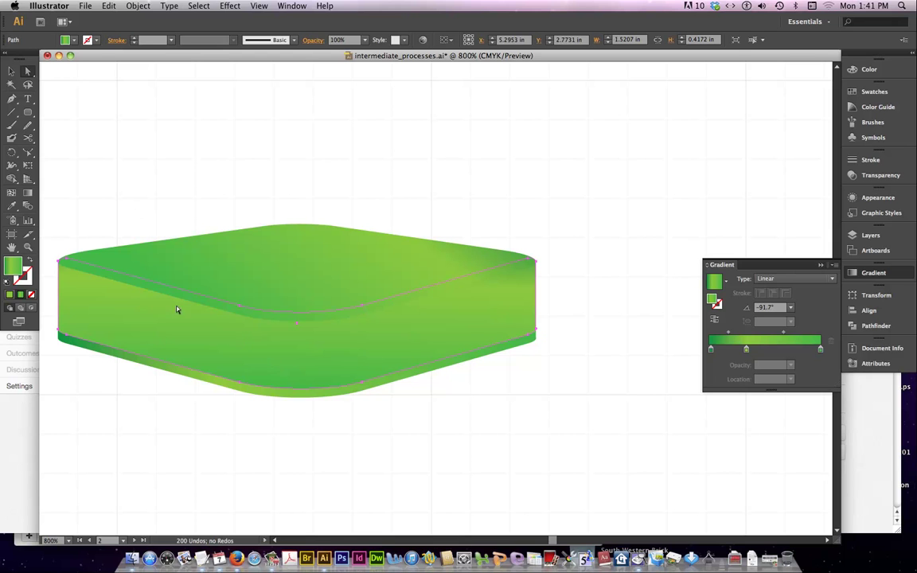
{"action": "left_click", "coordinate": [74, 40]}
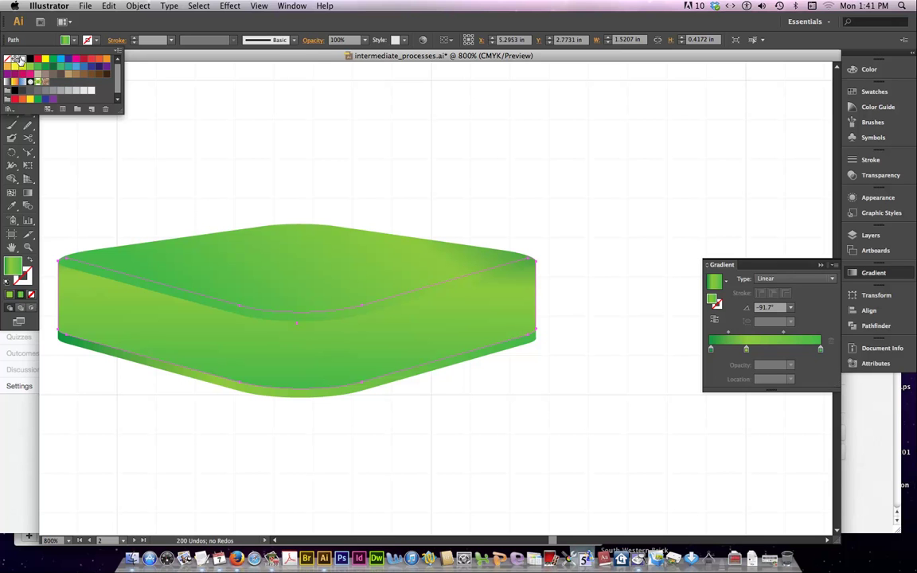
{"action": "left_click", "coordinate": [730, 347]}
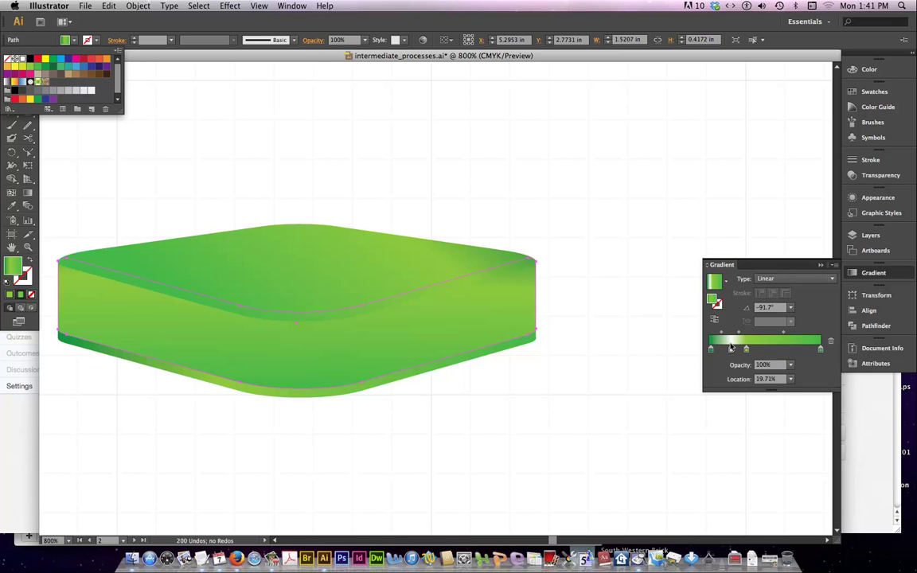
{"action": "left_click", "coordinate": [558, 293]}
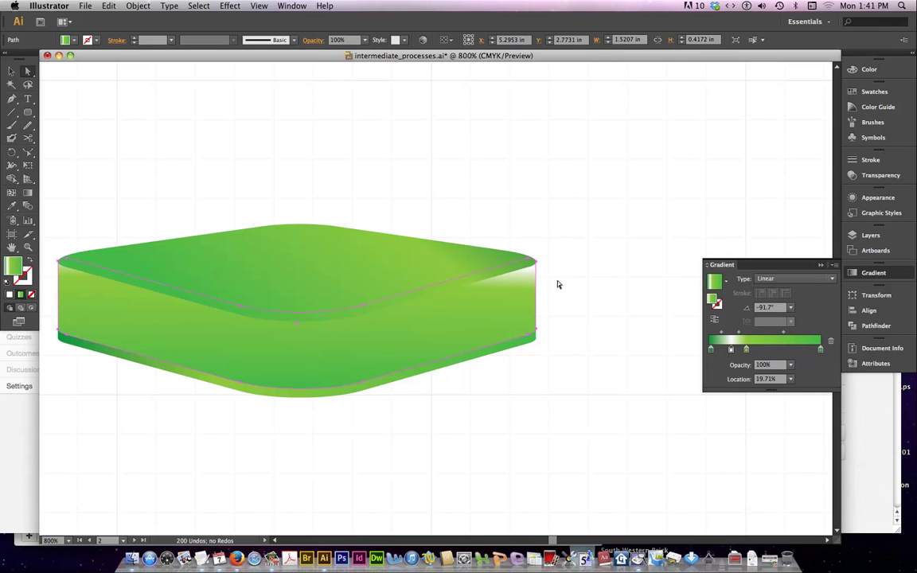
- Redraw the side gradient horizontally across the base's width at 179.5°
{"action": "left_click", "coordinate": [28, 193]}
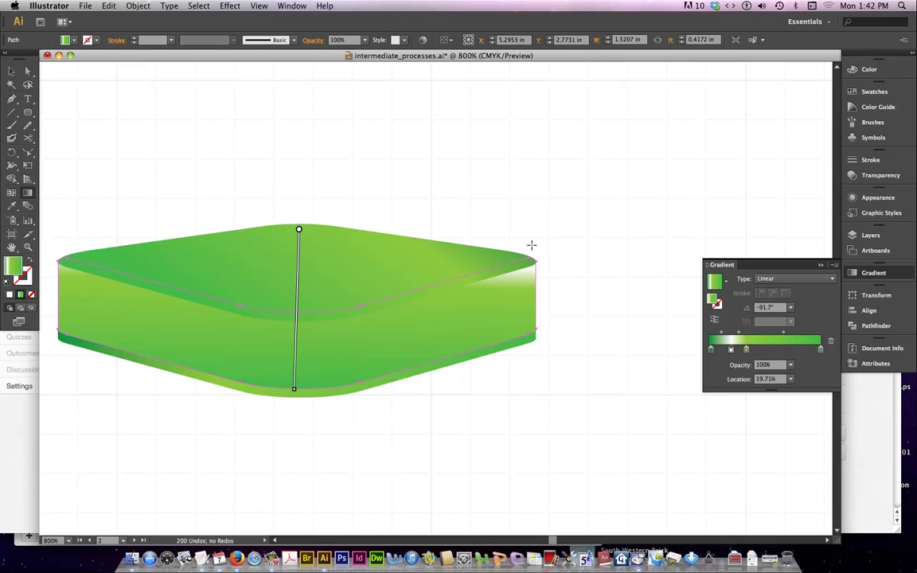
{"action": "mouse_move", "coordinate": [358, 175]}
{"action": "left_mouse_down"}
{"action": "mouse_move", "coordinate": [379, 359]}
{"action": "mouse_move", "coordinate": [268, 351]}
{"action": "left_mouse_up"}
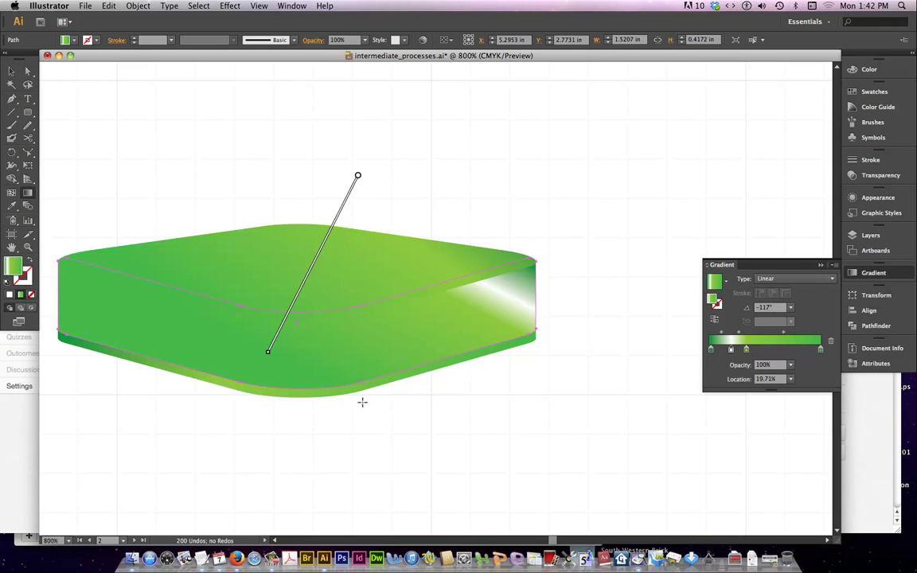
{"action": "mouse_move", "coordinate": [589, 283]}
{"action": "left_mouse_down"}
{"action": "mouse_move", "coordinate": [217, 372]}
{"action": "mouse_move", "coordinate": [40, 273]}
{"action": "mouse_move", "coordinate": [243, 297]}
{"action": "mouse_move", "coordinate": [218, 287]}
{"action": "mouse_move", "coordinate": [213, 319]}
{"action": "left_mouse_up"}
{"action": "scroll", "coordinate": [502, 479], "scroll_direction": "right", "scroll_amount": 5}
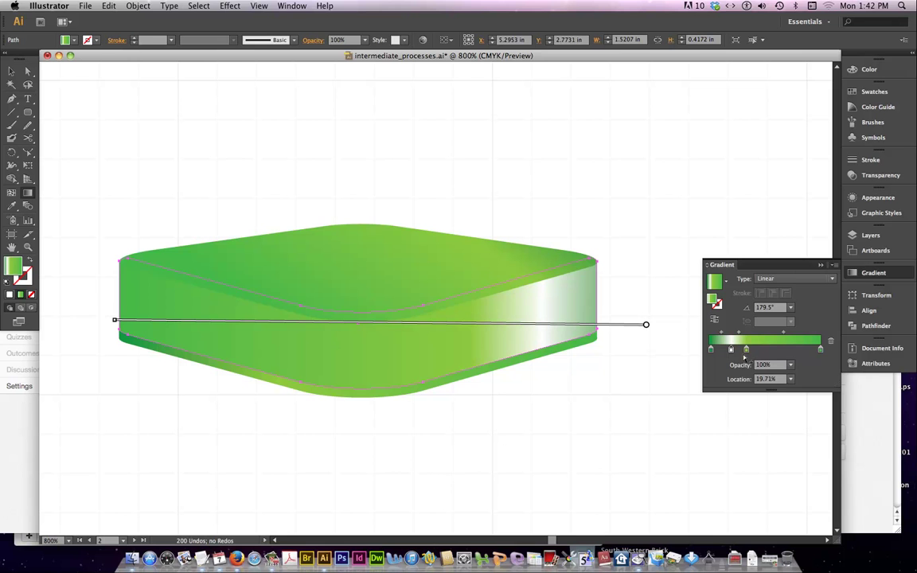
- Add another gradient stop at about 28% Location, then deselect the slab
{"action": "left_click", "coordinate": [775, 351]}
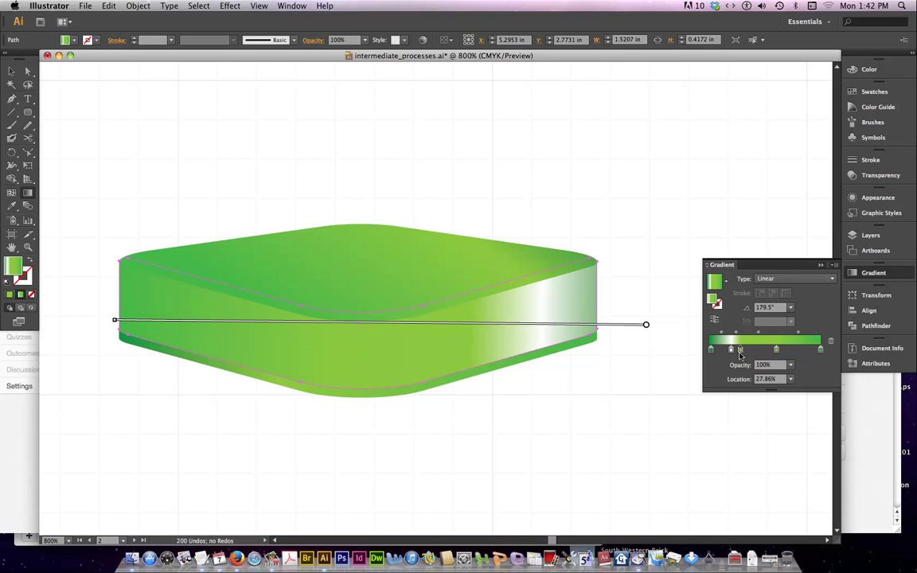
{"action": "mouse_move", "coordinate": [744, 352]}
{"action": "left_mouse_down"}
{"action": "mouse_move", "coordinate": [736, 355]}
{"action": "mouse_move", "coordinate": [759, 351]}
{"action": "left_mouse_up"}
{"action": "key", "text": "v"}
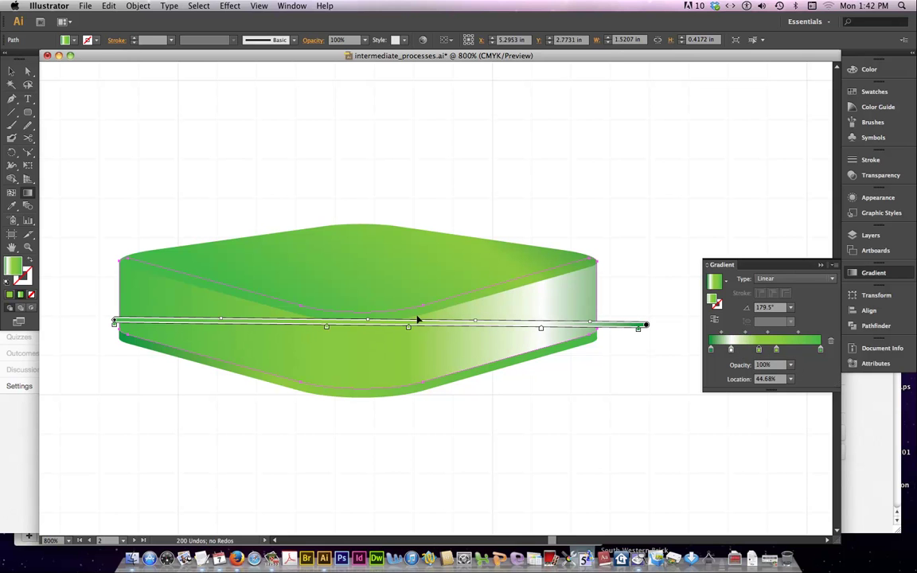
{"action": "left_click", "coordinate": [401, 328]}
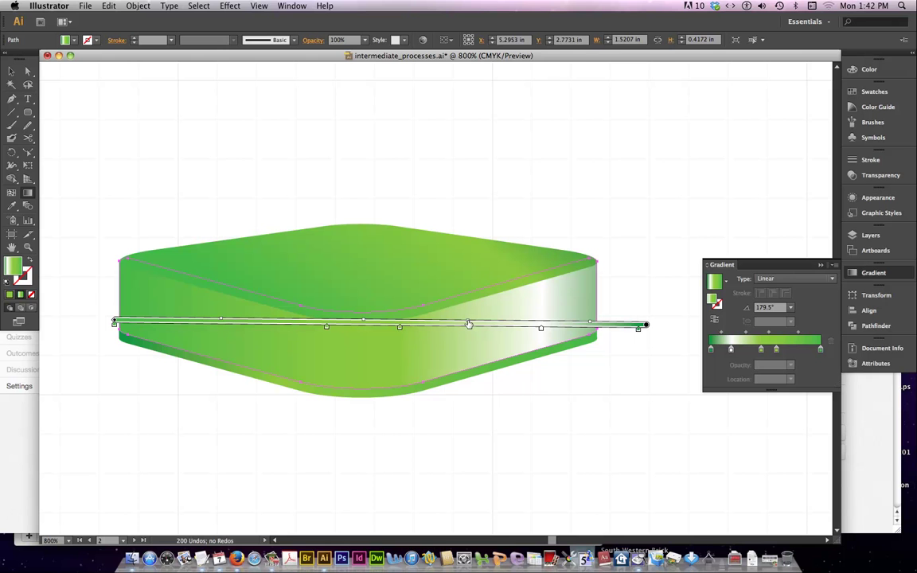
{"action": "key", "text": "g"}
{"action": "key", "text": "super+shift+a"}
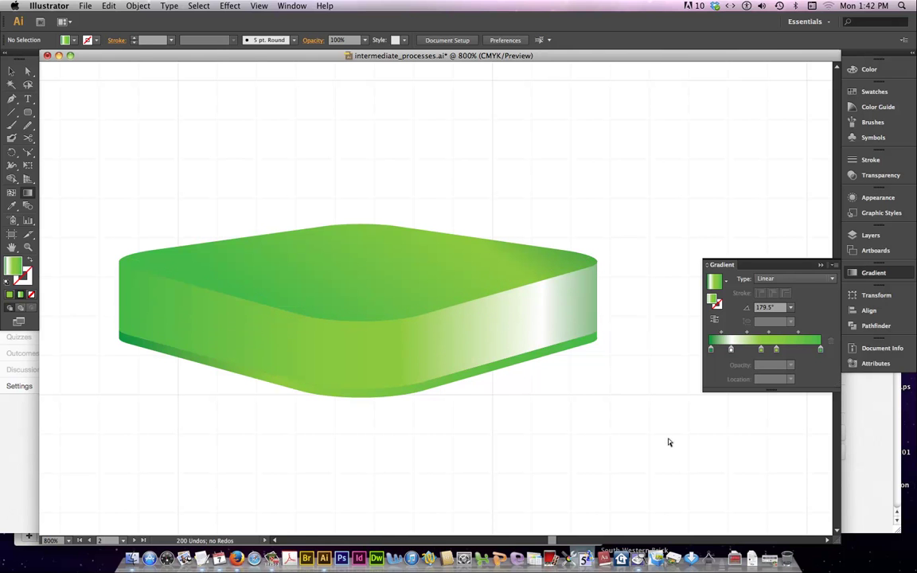
- Zoom out to 400% and move the green slab under the striped cone
{"action": "key", "text": "super+minus"}
{"action": "key", "text": "super+minus"}
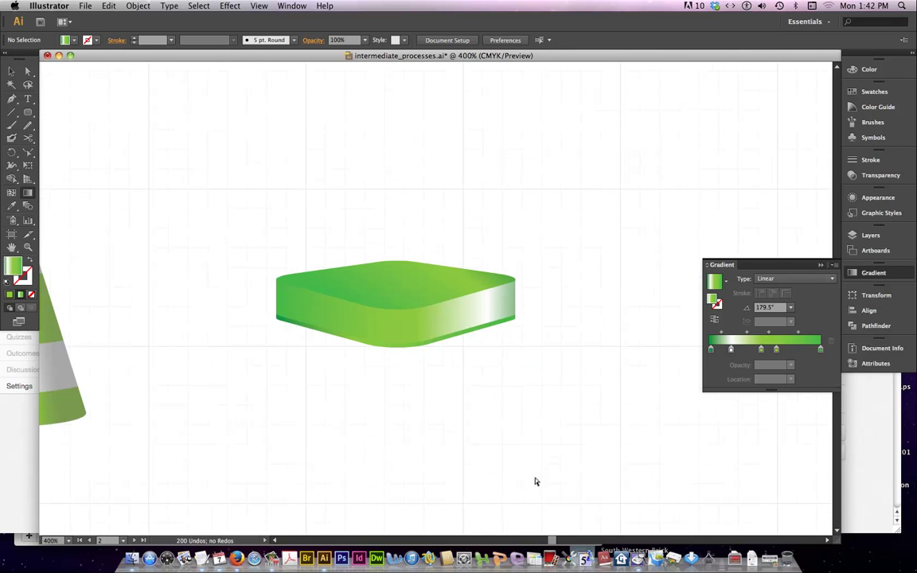
{"action": "left_click_drag", "start_coordinate": [329, 341], "coordinate": [422, 323]}
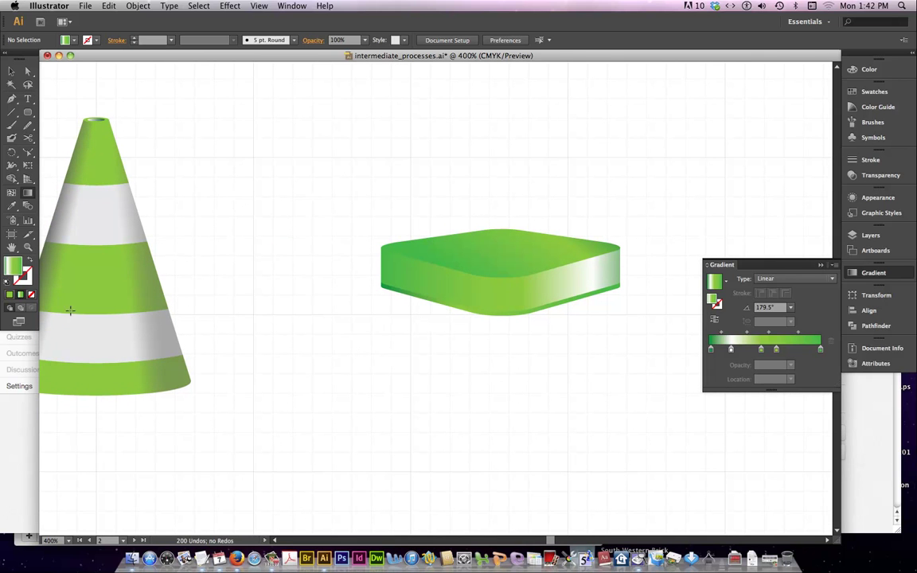
{"action": "left_click", "coordinate": [27, 248]}
{"action": "scroll", "coordinate": [370, 231], "scroll_direction": "left", "scroll_amount": 3}
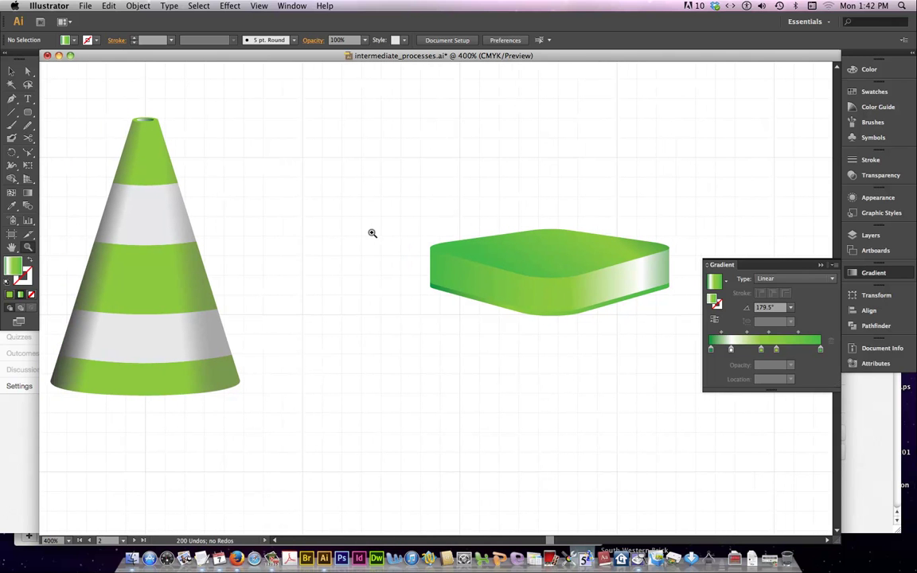
{"action": "key", "text": "v"}
{"action": "mouse_move", "coordinate": [413, 202]}
{"action": "left_mouse_down"}
{"action": "mouse_move", "coordinate": [561, 312]}
{"action": "mouse_move", "coordinate": [283, 418]}
{"action": "mouse_move", "coordinate": [153, 434]}
{"action": "left_mouse_up"}
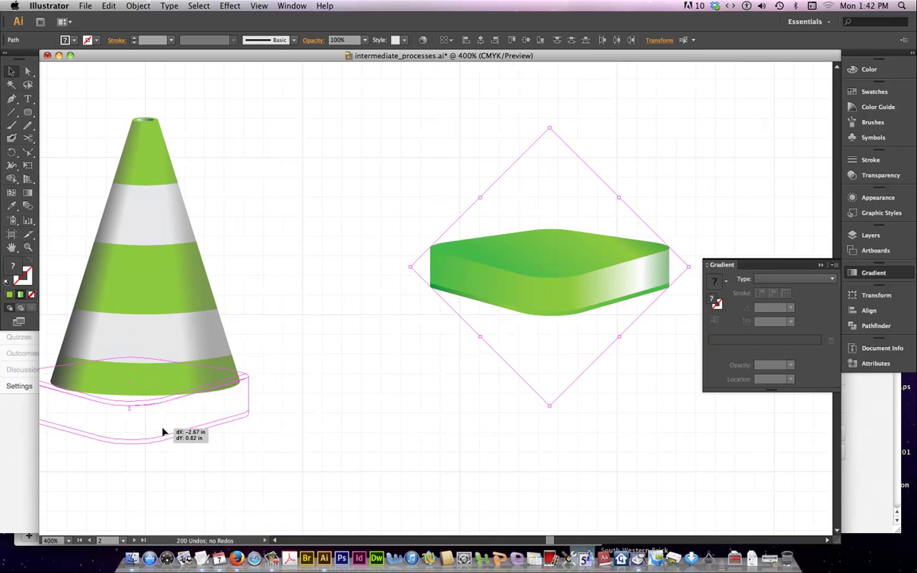
{"action": "left_click_drag", "start_coordinate": [165, 432], "coordinate": [170, 437]}
- Add the cone's bottom ellipse to the selection and widen the base to fit
{"action": "scroll", "coordinate": [293, 515], "scroll_direction": "right", "scroll_amount": 3}
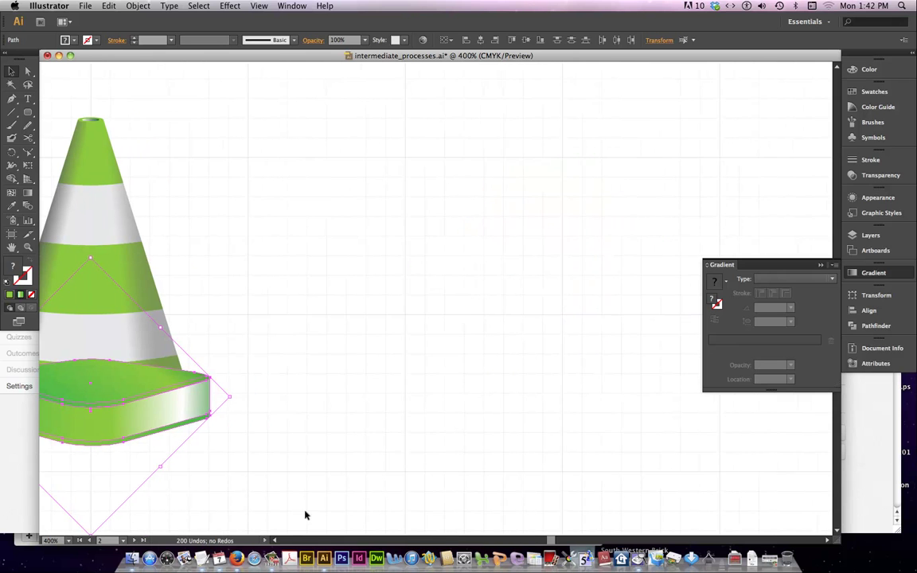
{"action": "scroll", "coordinate": [293, 516], "scroll_direction": "left", "scroll_amount": 8}
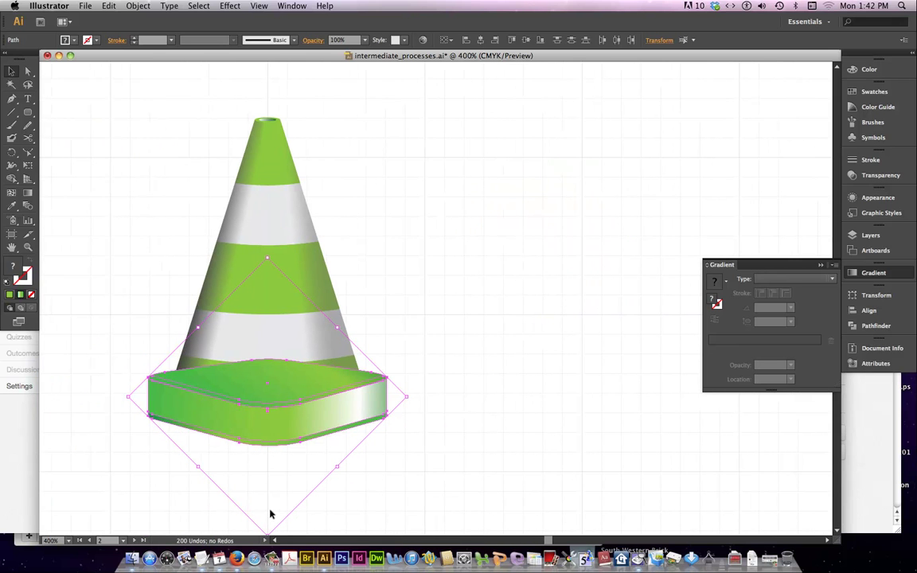
{"action": "left_click", "coordinate": [286, 402]}
{"action": "left_click", "coordinate": [287, 406]}
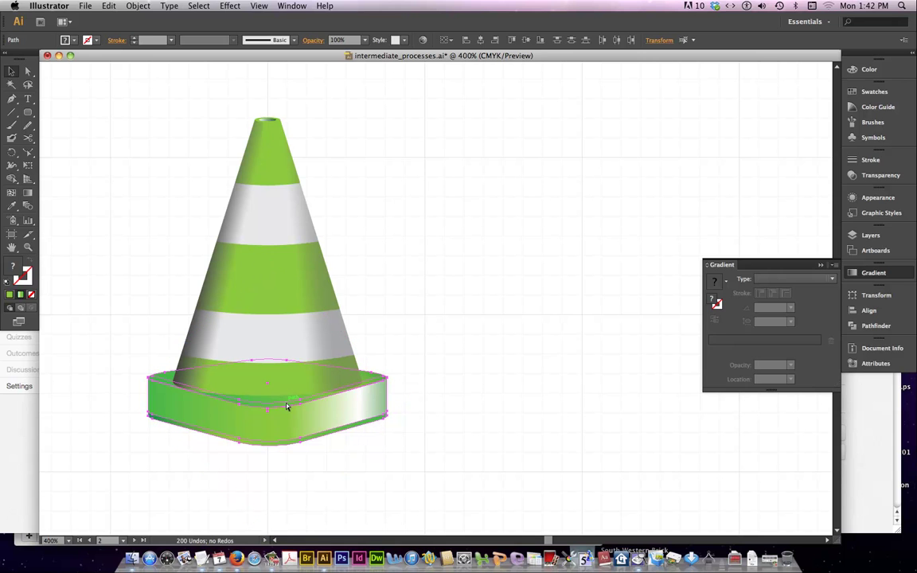
{"action": "left_click", "coordinate": [287, 406], "text": "shift"}
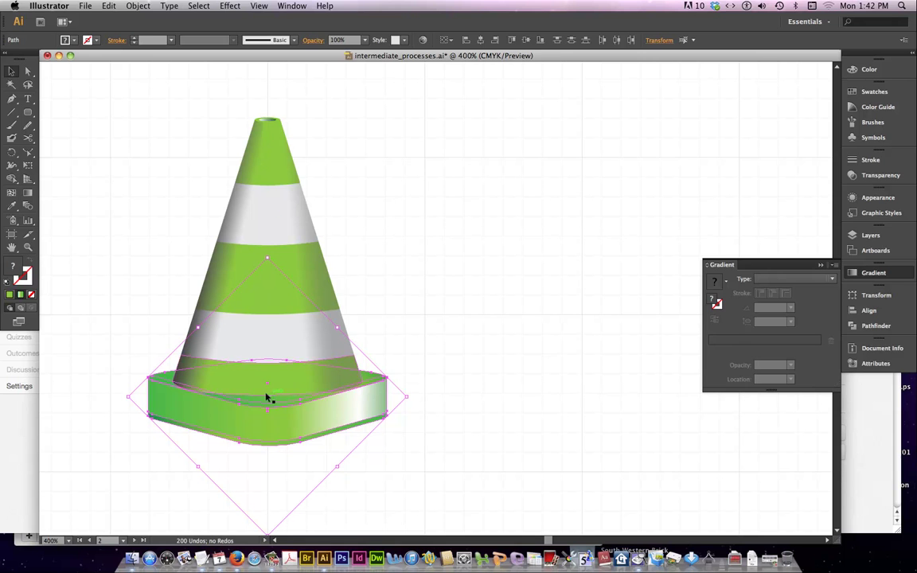
{"action": "left_click_drag", "start_coordinate": [406, 396], "coordinate": [464, 399]}
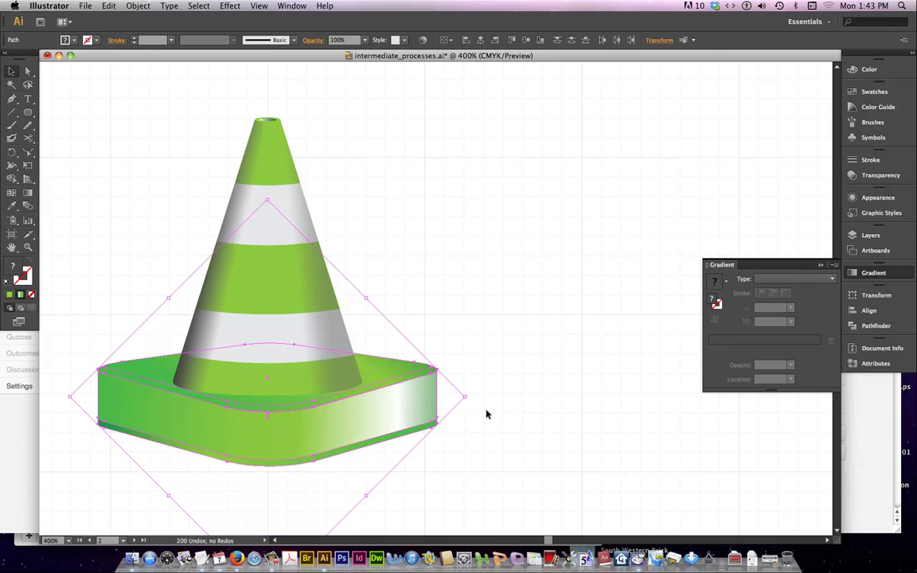
- Nudge the base down slightly and deselect it
{"action": "key", "text": "Down"}
{"action": "key", "text": "Down"}
{"action": "key", "text": "Down"}
{"action": "key", "text": "Down"}
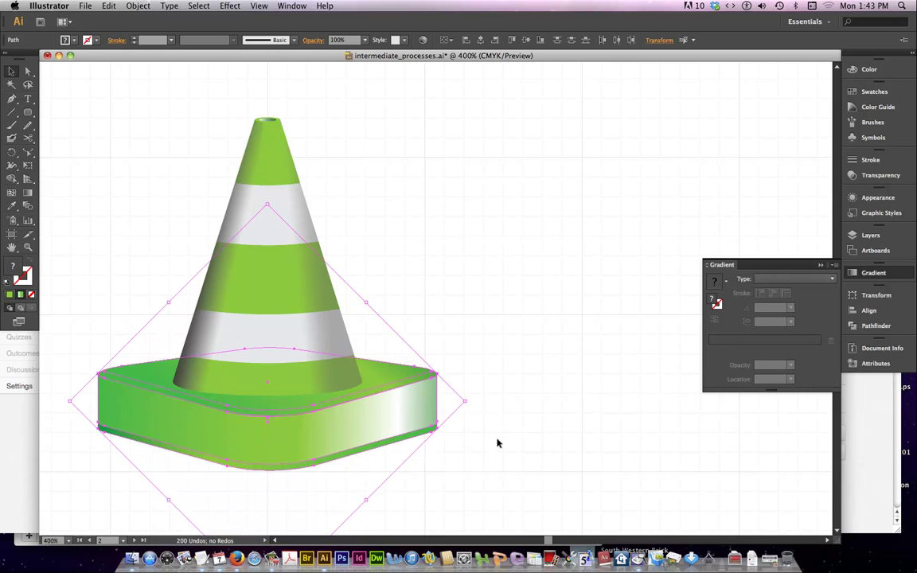
{"action": "left_click", "coordinate": [454, 284]}
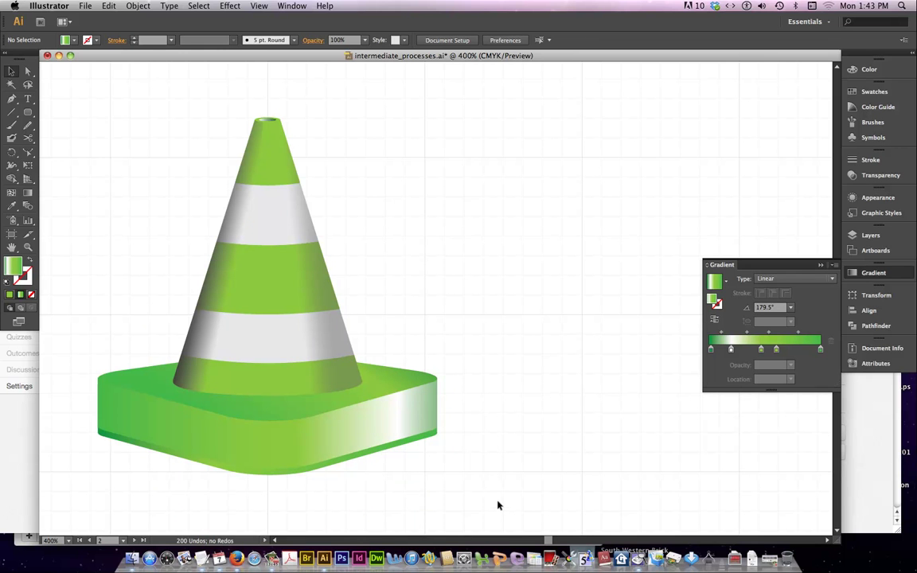
{"action": "scroll", "coordinate": [450, 383], "scroll_direction": "left", "scroll_amount": 3}
{"action": "scroll", "coordinate": [383, 440], "scroll_direction": "left", "scroll_amount": 3}
{"action": "scroll", "coordinate": [356, 436], "scroll_direction": "down", "scroll_amount": 3}
{"action": "scroll", "coordinate": [354, 438], "scroll_direction": "left", "scroll_amount": 1}
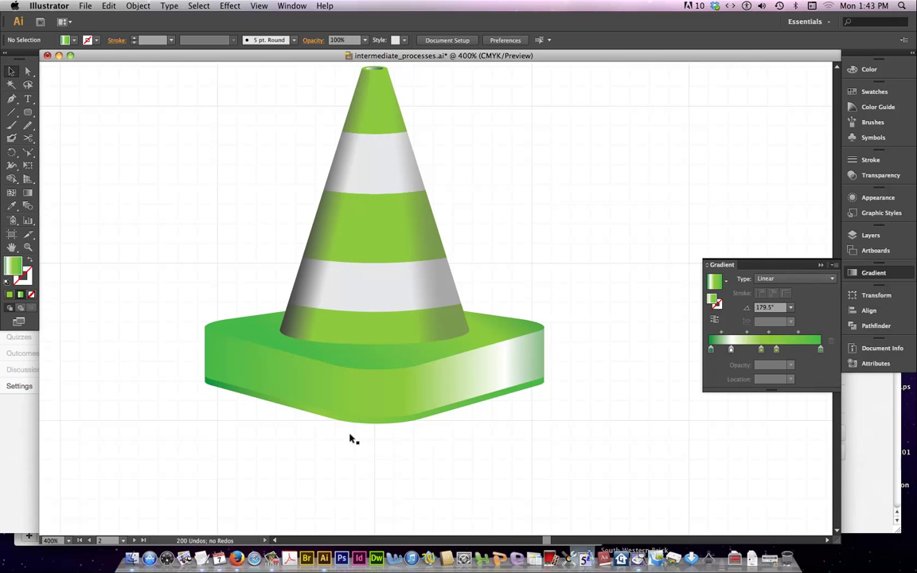
- Fill the base's top face with Black and set its opacity to 30%
{"action": "left_click", "coordinate": [261, 338]}
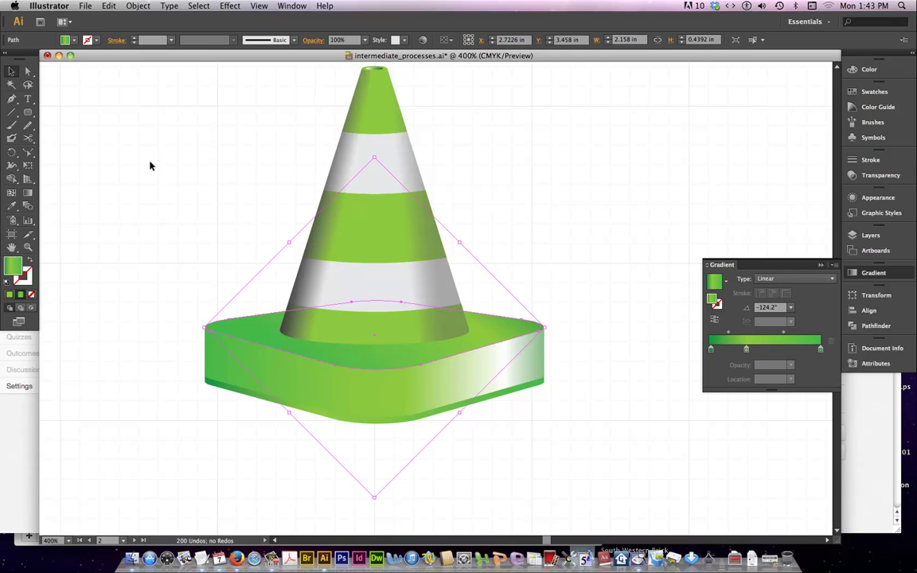
{"action": "left_click", "coordinate": [69, 41]}
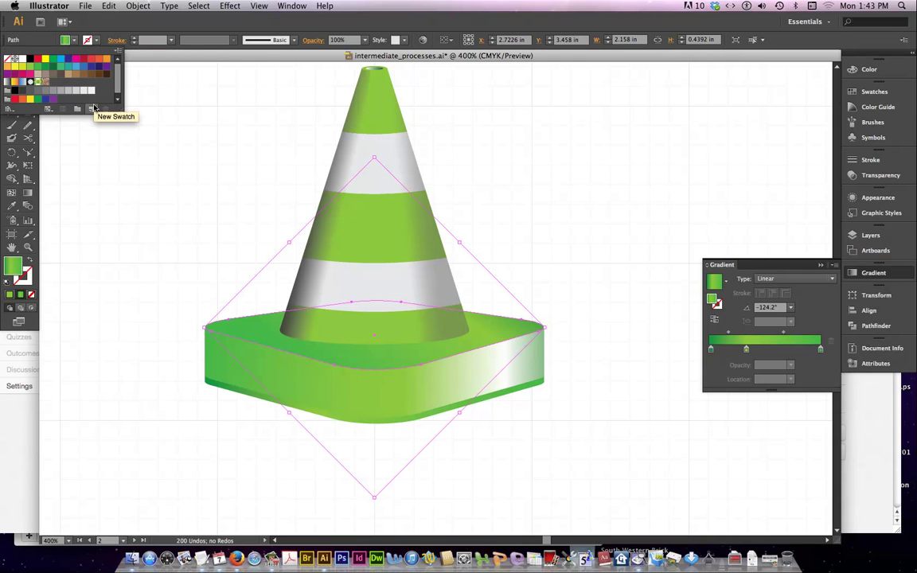
{"action": "left_click", "coordinate": [60, 89]}
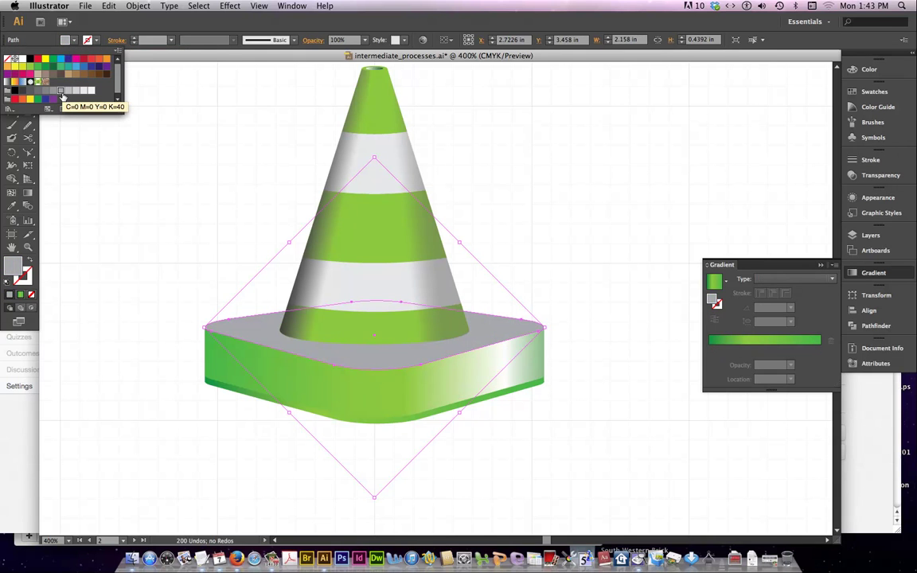
{"action": "left_click", "coordinate": [872, 180]}
{"action": "left_click", "coordinate": [872, 177]}
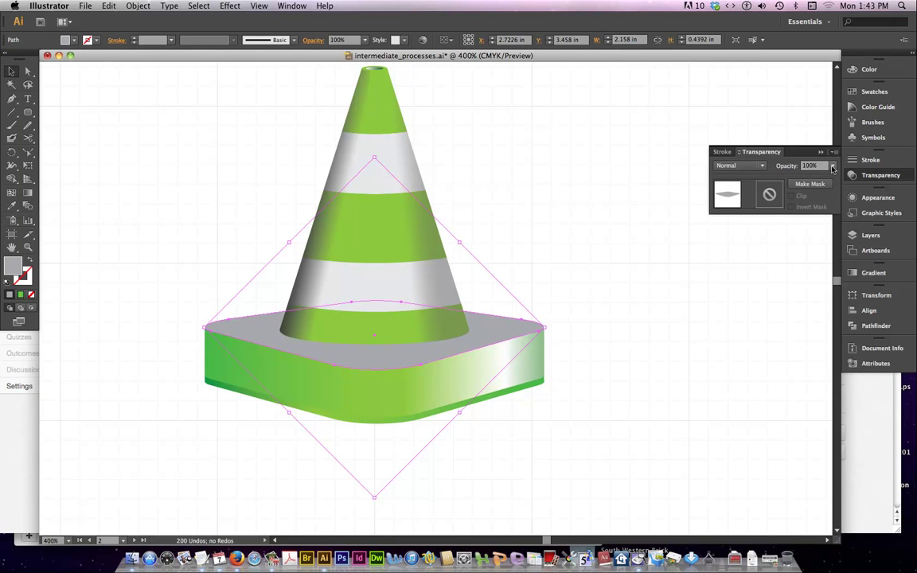
{"action": "left_click", "coordinate": [73, 40]}
{"action": "left_click", "coordinate": [26, 58]}
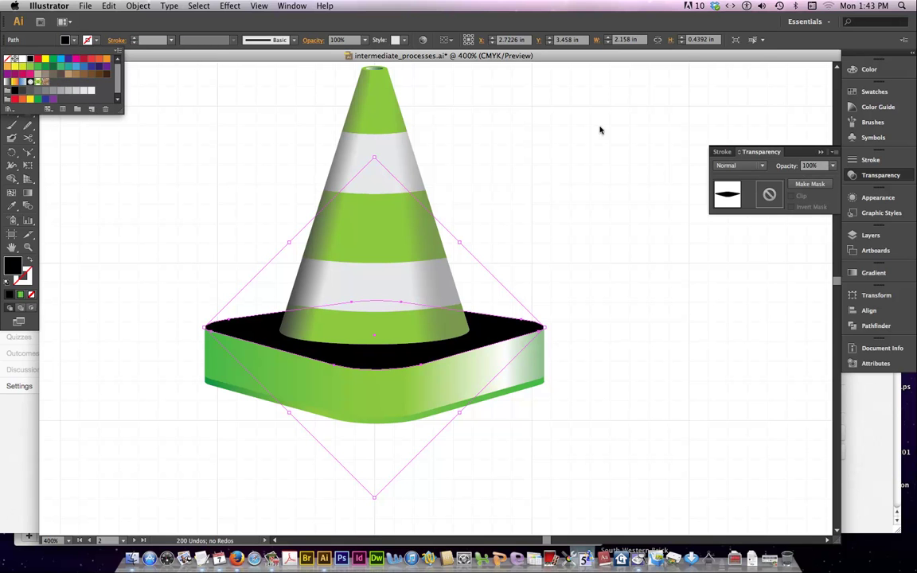
{"action": "left_click", "coordinate": [832, 166]}
{"action": "left_click", "coordinate": [832, 166]}
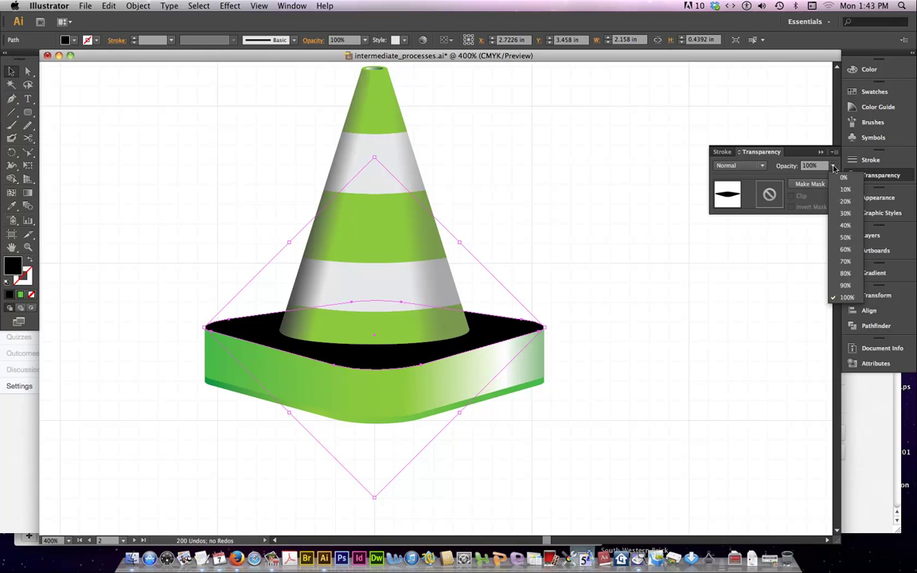
{"action": "left_click", "coordinate": [845, 213]}
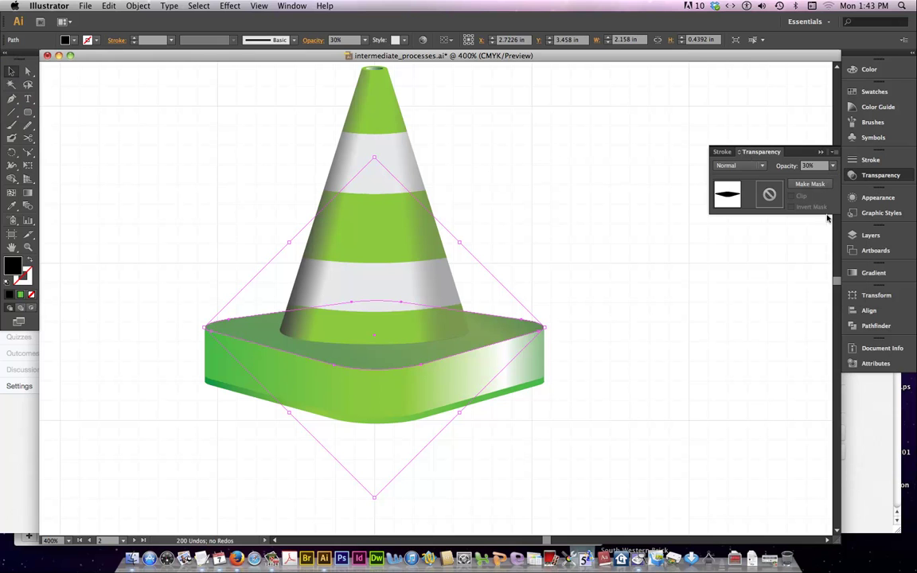
{"action": "left_click", "coordinate": [591, 280]}
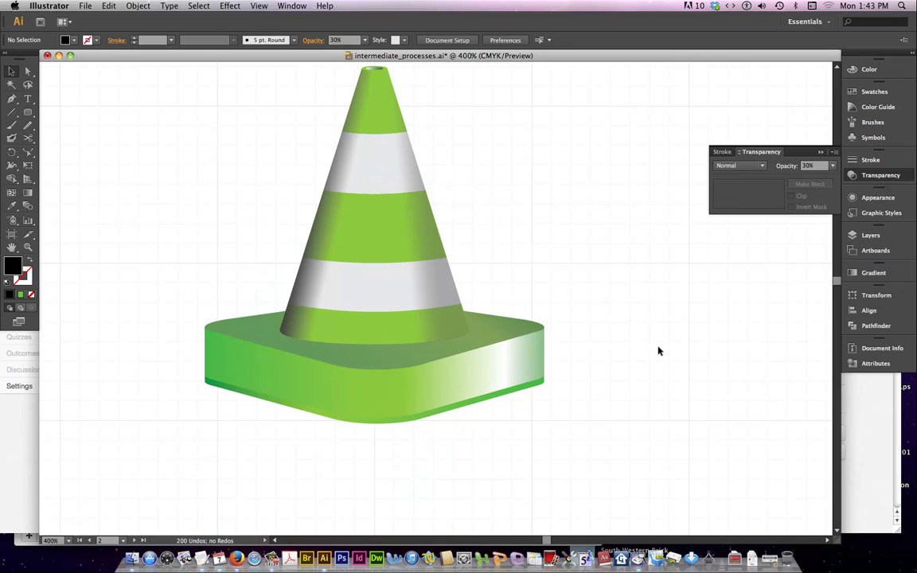
- Fill the base's curved side band with Black at 20% opacity
{"action": "left_click", "coordinate": [380, 407]}
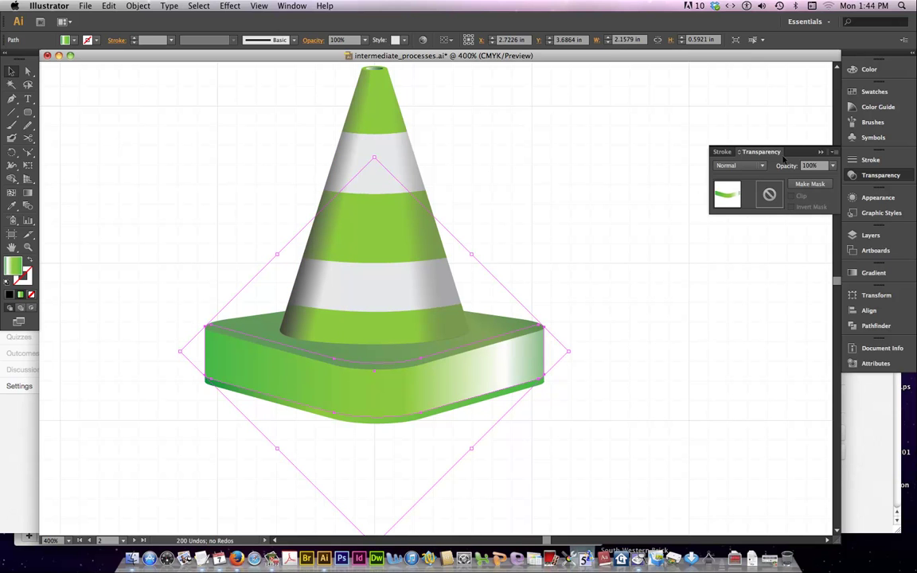
{"action": "left_click", "coordinate": [74, 43]}
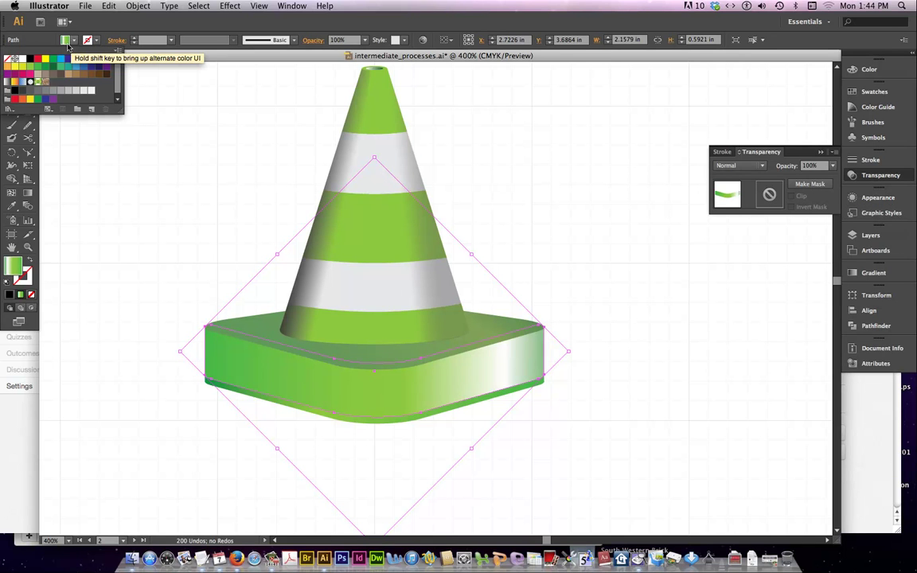
{"action": "left_click", "coordinate": [30, 59]}
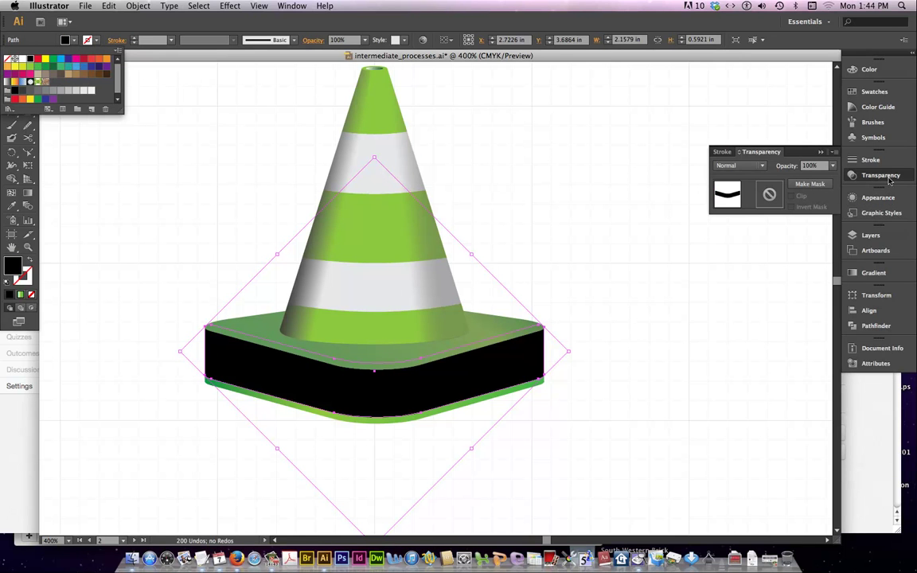
{"action": "key", "text": "Escape"}
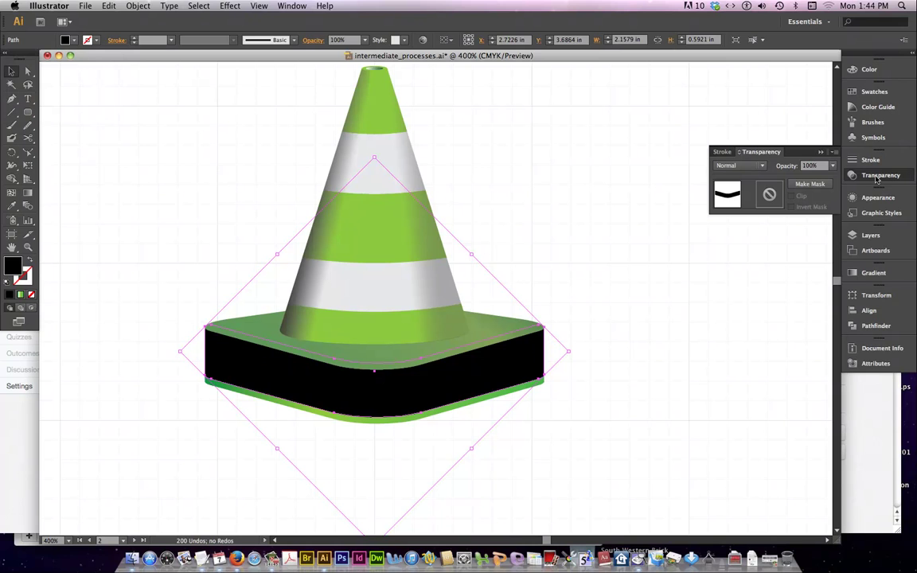
{"action": "left_click", "coordinate": [832, 165]}
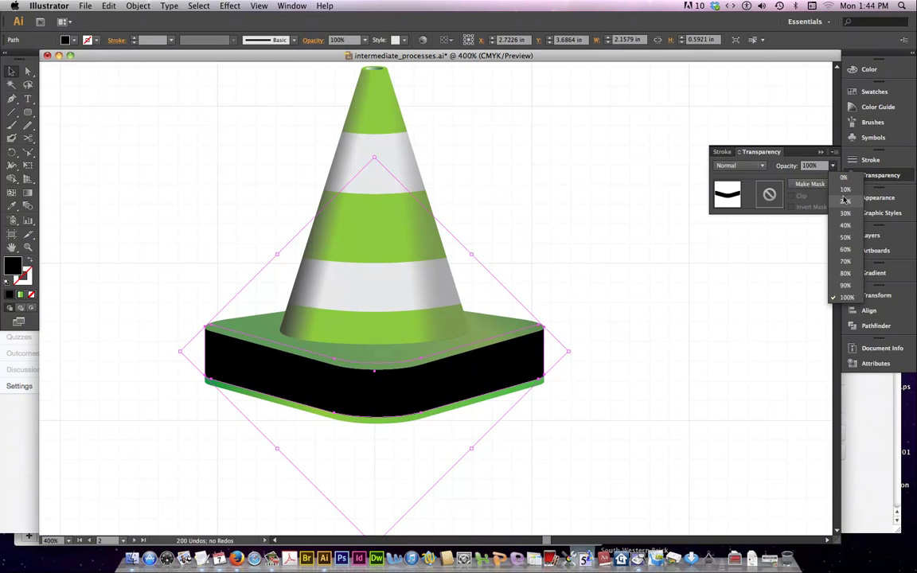
{"action": "left_click", "coordinate": [845, 202]}
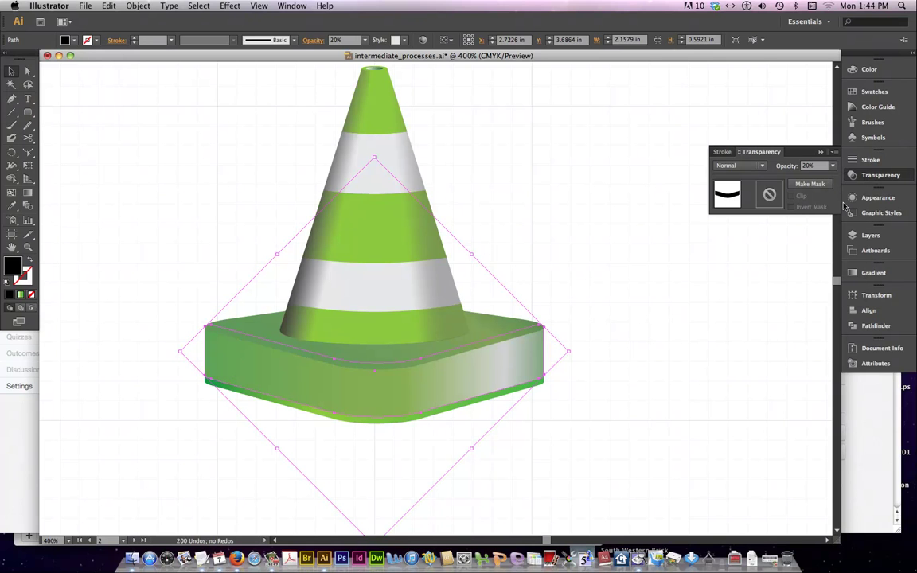
{"action": "left_click", "coordinate": [539, 244]}
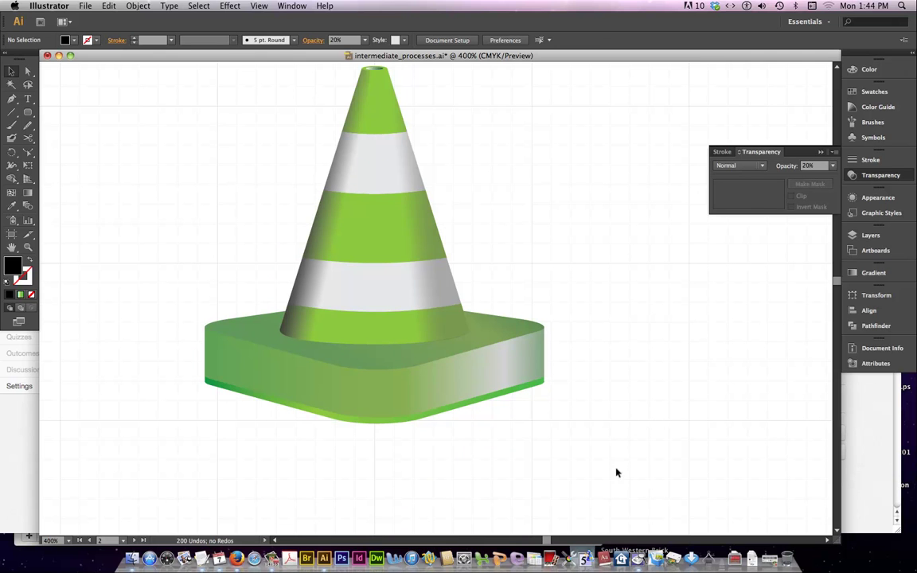
- Scale the bottom rim path down slightly by a corner handle and nudge it up one point
{"action": "left_click", "coordinate": [475, 405]}
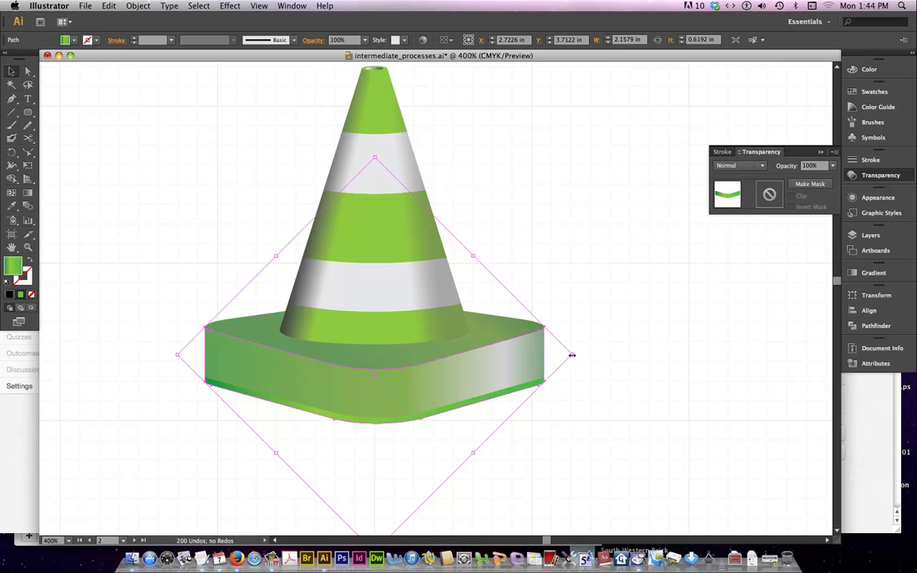
{"action": "left_click_drag", "start_coordinate": [571, 355], "coordinate": [569, 356]}
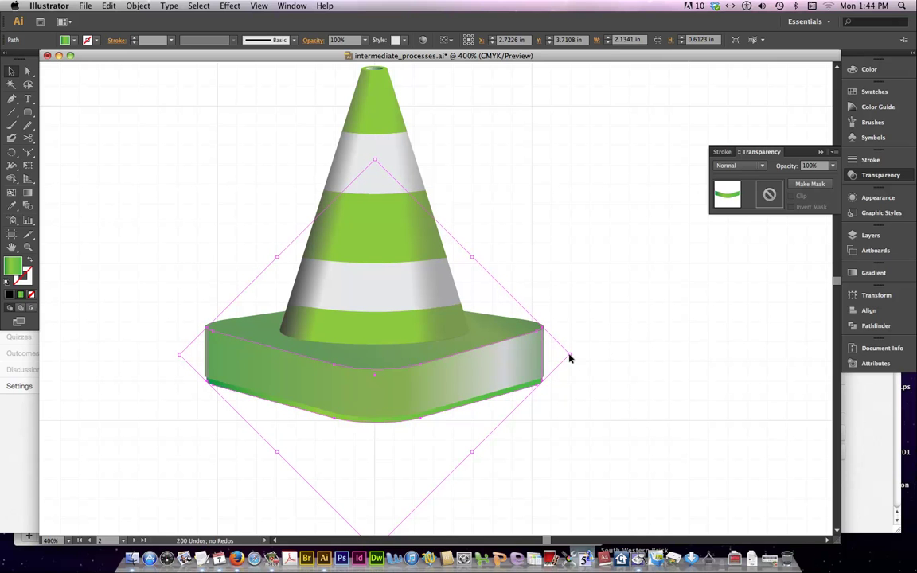
{"action": "key", "text": "Up"}
{"action": "left_click", "coordinate": [587, 414]}
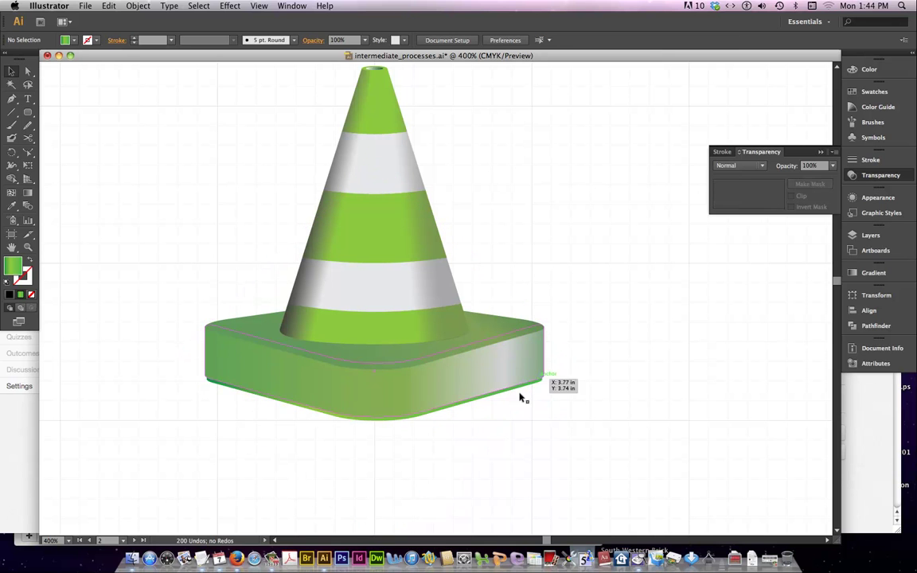
{"action": "scroll", "coordinate": [434, 462], "scroll_direction": "up", "scroll_amount": 2}
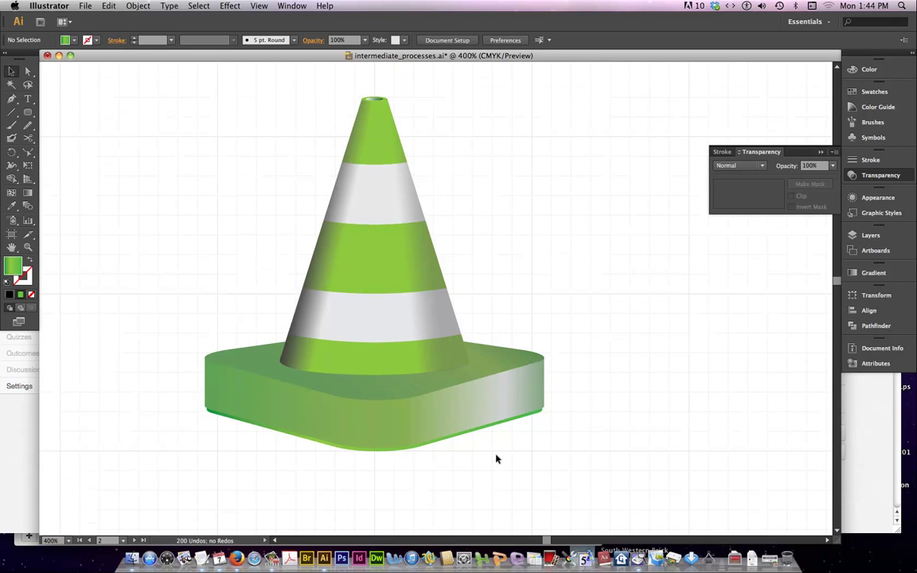
{"action": "left_click", "coordinate": [536, 418]}
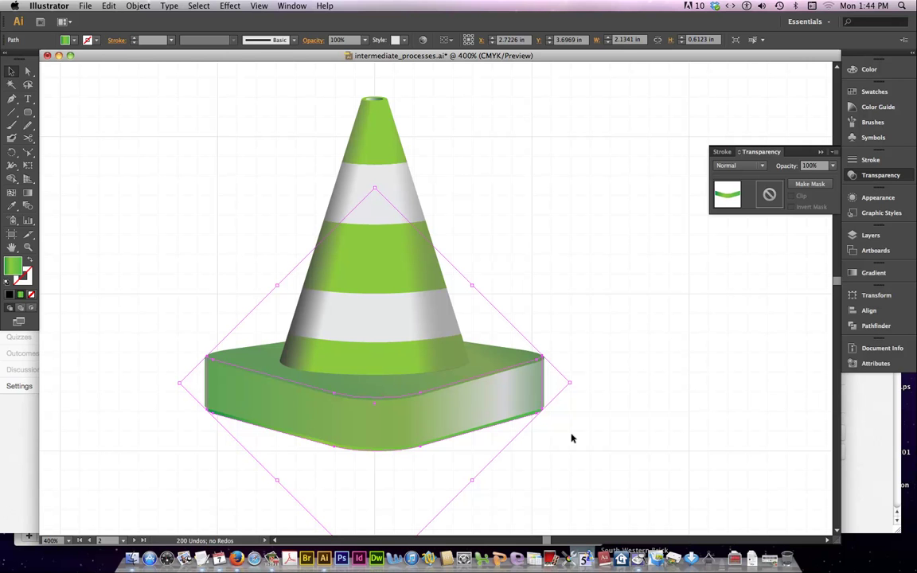
- Try a black fill on the rim, undo it, and reselect the rim
{"action": "left_click", "coordinate": [73, 42]}
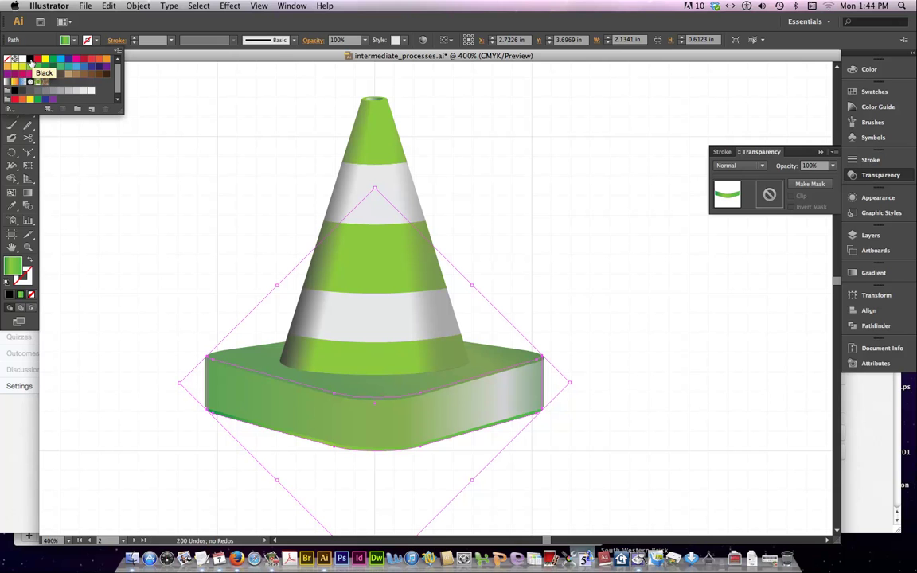
{"action": "left_click", "coordinate": [604, 186]}
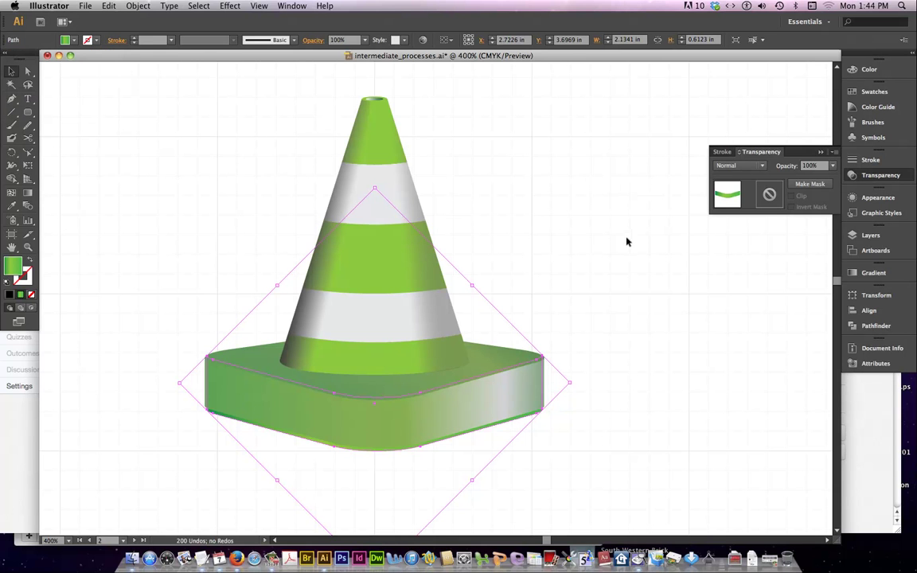
{"action": "left_click", "coordinate": [74, 40]}
{"action": "left_click", "coordinate": [29, 59]}
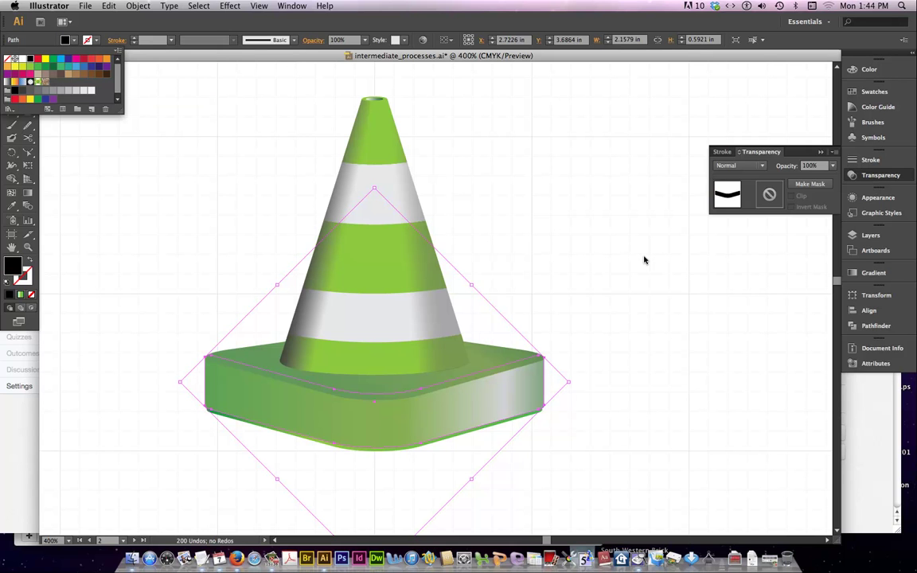
{"action": "key", "text": "Escape"}
{"action": "key", "text": "super+z"}
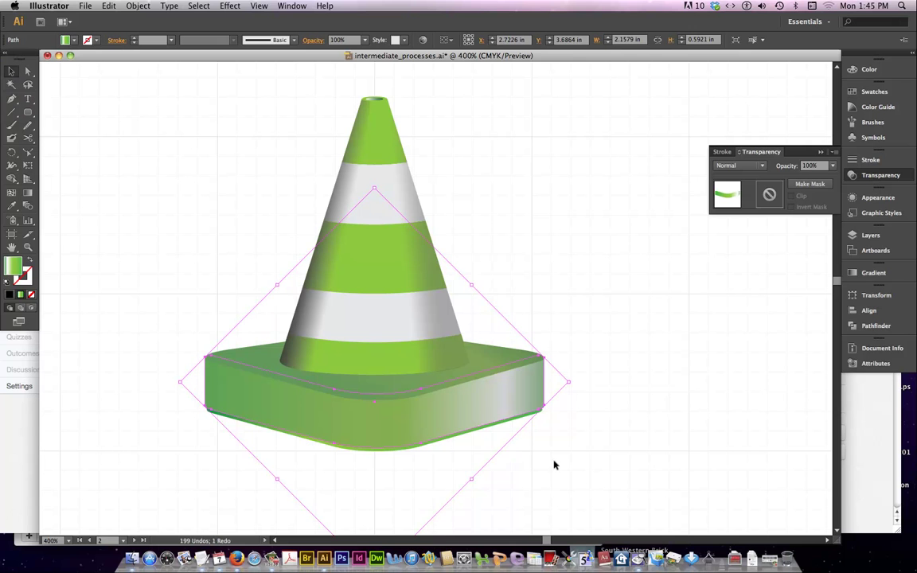
{"action": "left_click", "coordinate": [535, 423]}
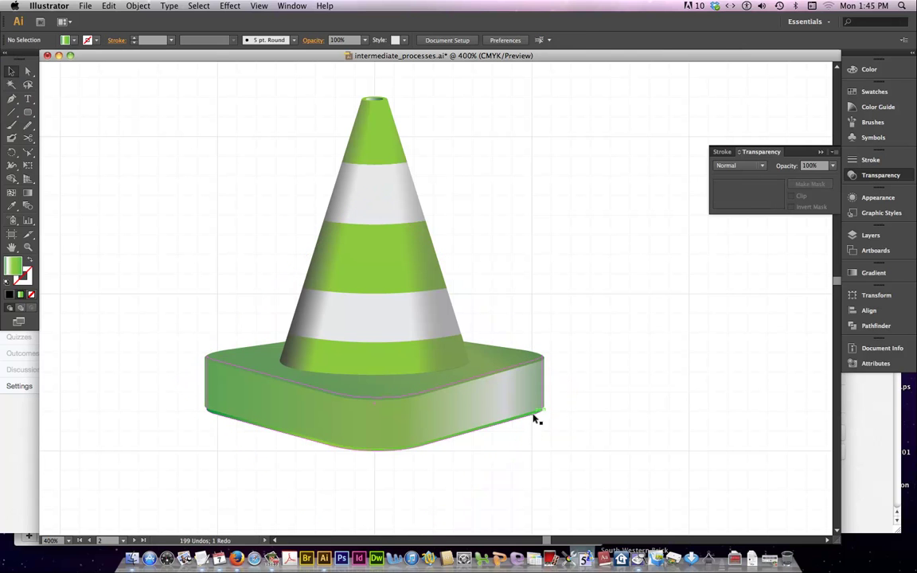
{"action": "left_click", "coordinate": [533, 418]}
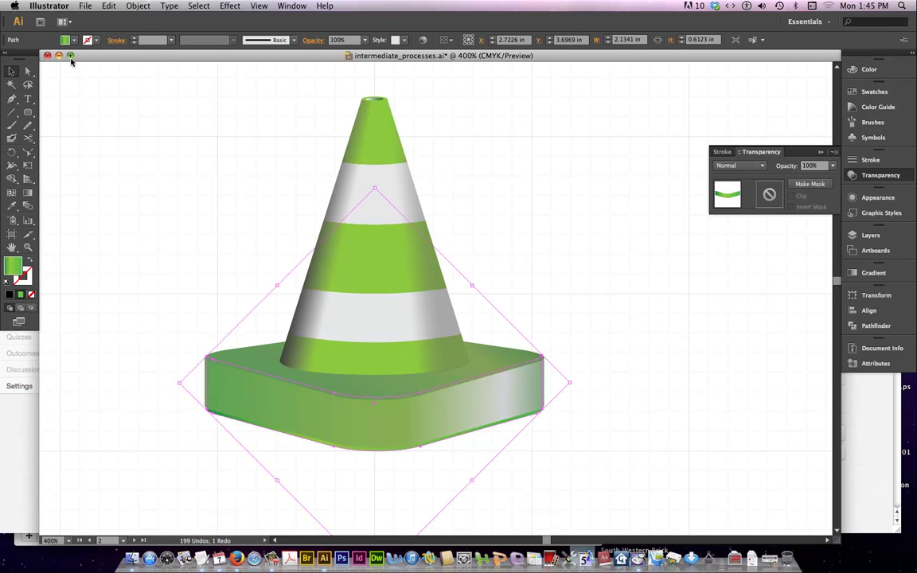
- Hide the bounding box, fill the rim with Black and set its opacity to 40%
{"action": "key", "text": "super+shift+b"}
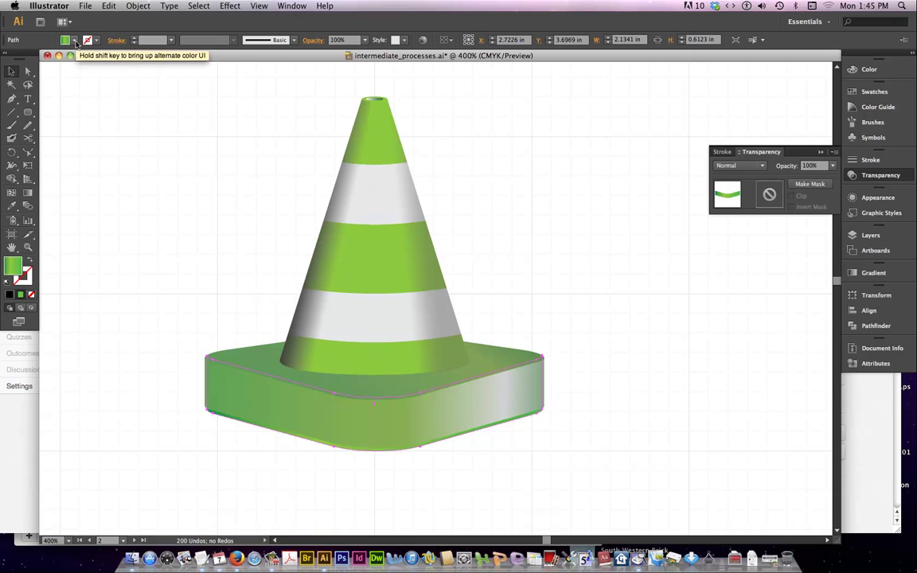
{"action": "left_click", "coordinate": [74, 41]}
{"action": "left_click", "coordinate": [29, 58]}
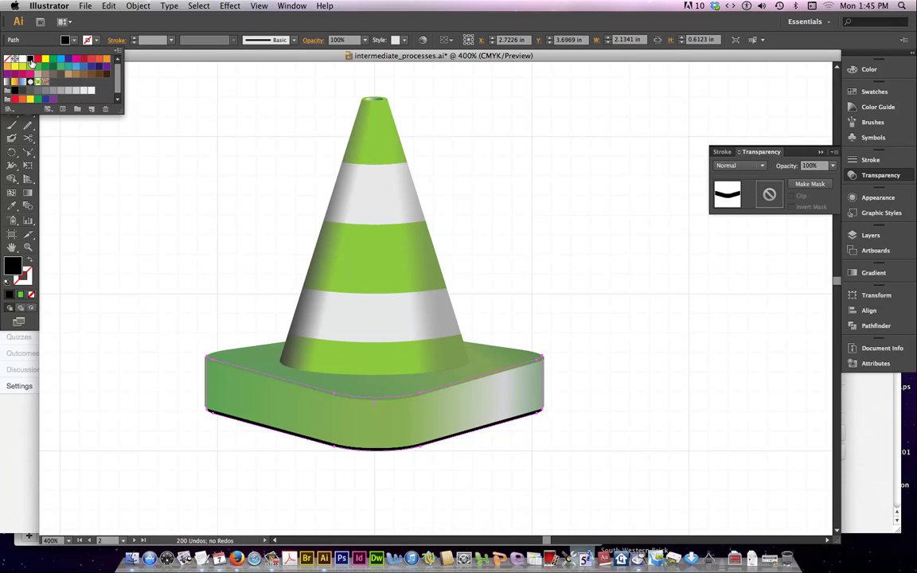
{"action": "left_click", "coordinate": [752, 153]}
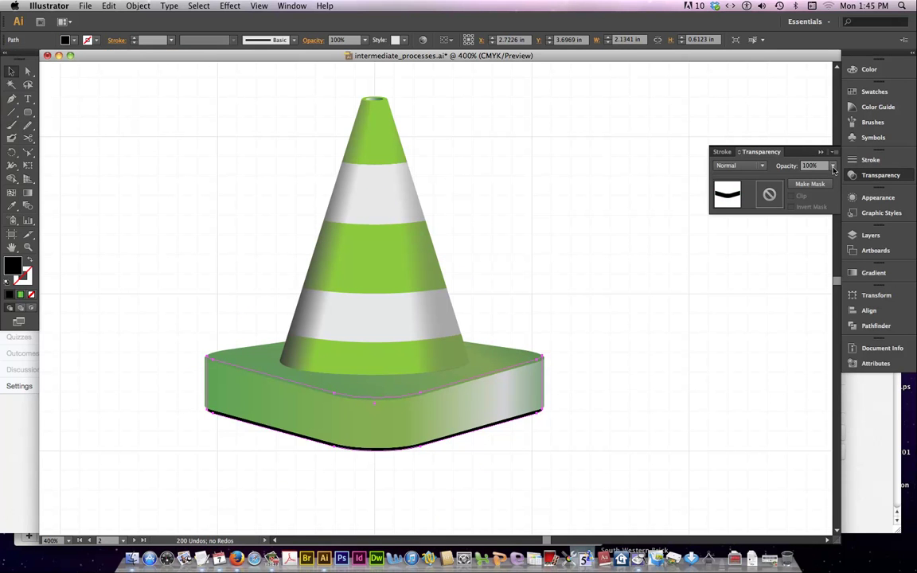
{"action": "left_click", "coordinate": [832, 167]}
{"action": "left_click", "coordinate": [841, 201]}
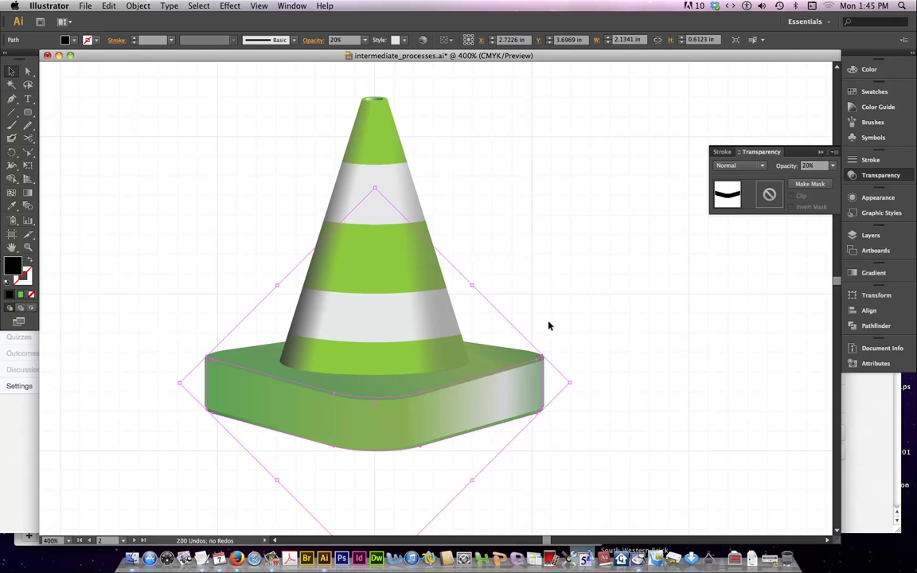
{"action": "left_click", "coordinate": [833, 166]}
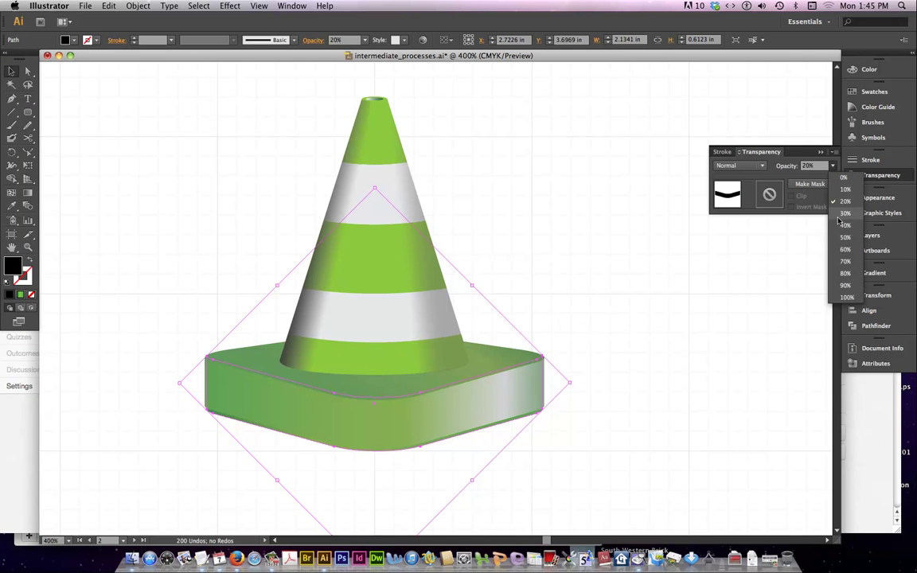
{"action": "left_click", "coordinate": [842, 228]}
{"action": "left_click", "coordinate": [604, 420]}
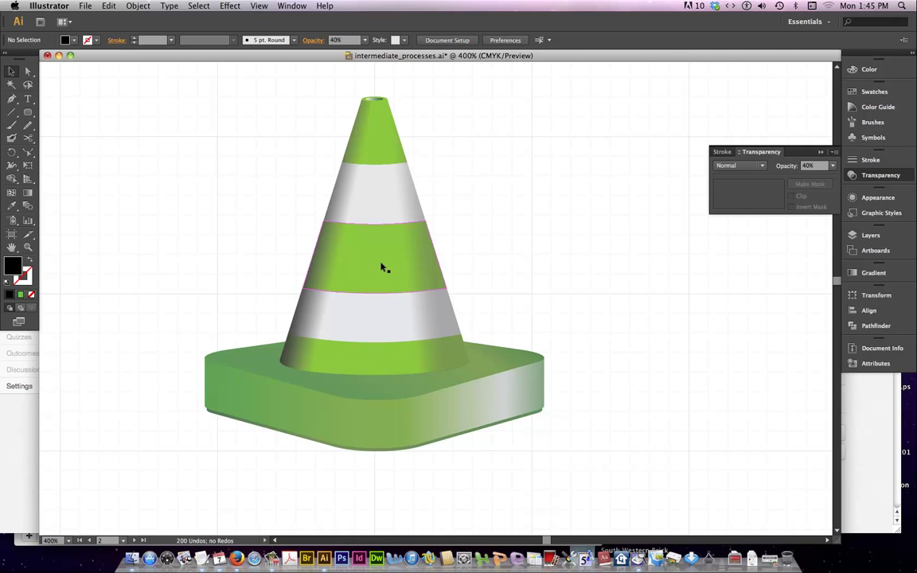
{"action": "left_click", "coordinate": [383, 267]}
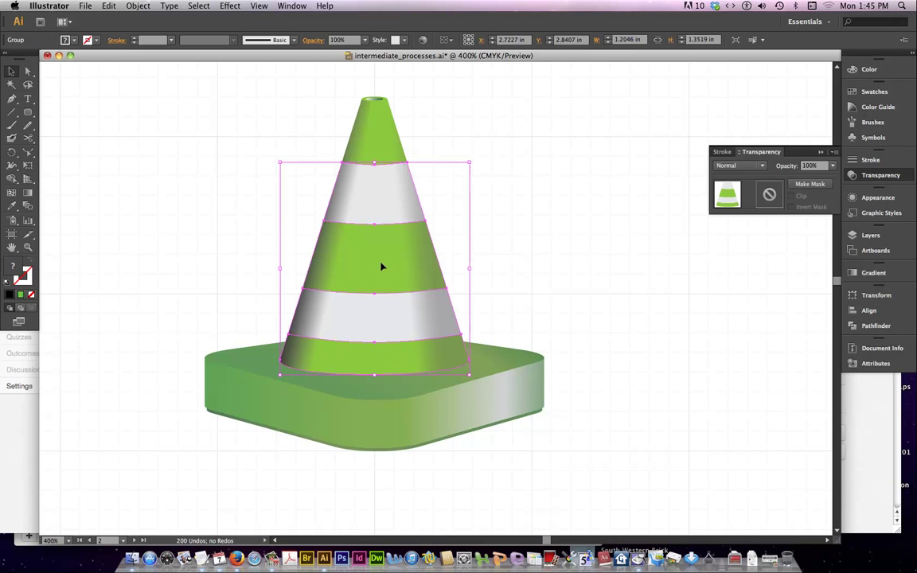
- Zoom out to 100% and scale the whole cone up on the artboard
{"action": "left_click", "coordinate": [587, 174]}
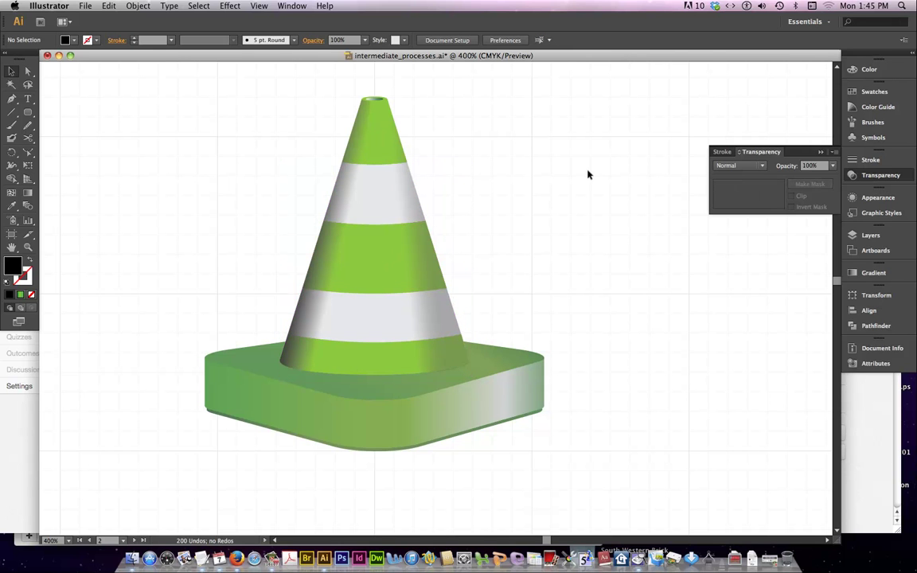
{"action": "key", "text": "super+minus"}
{"action": "key", "text": "super+minus"}
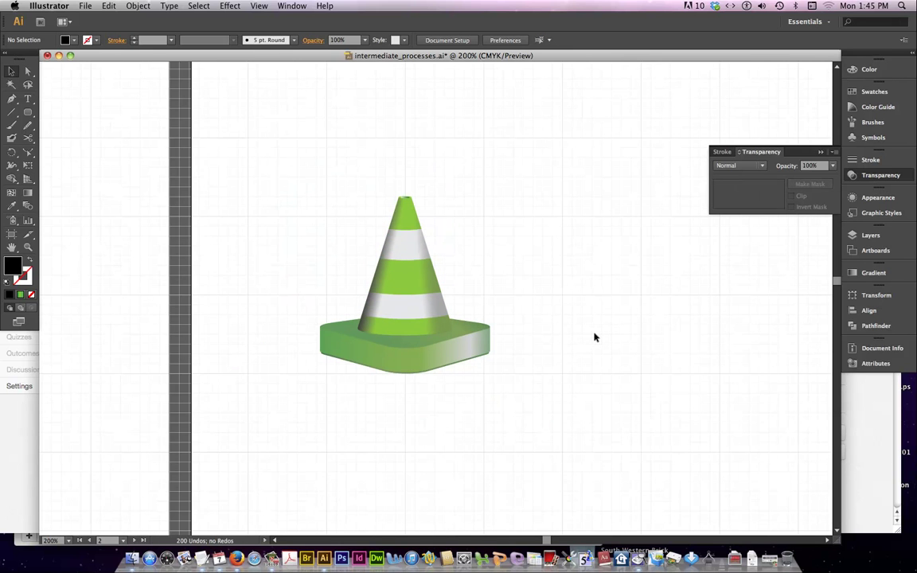
{"action": "key", "text": "super+minus"}
{"action": "key", "text": "super+minus"}
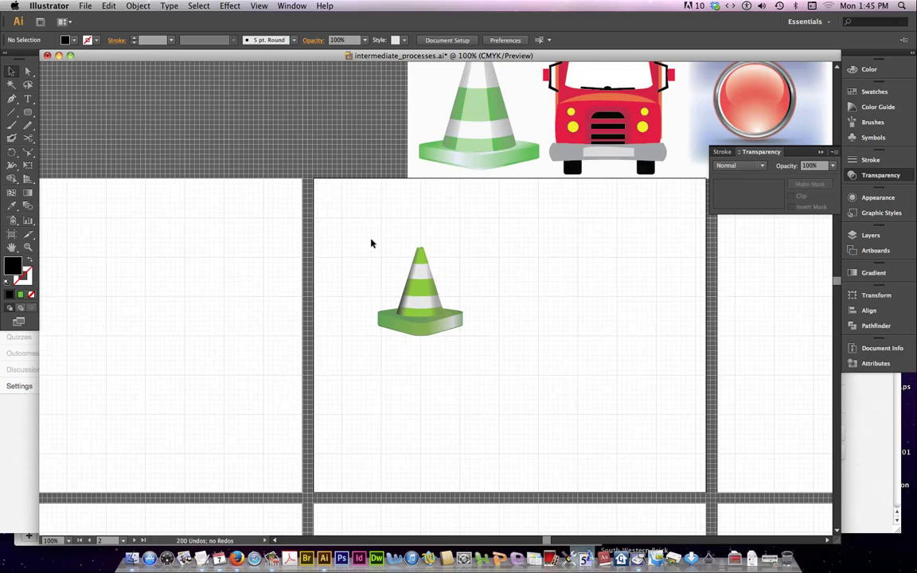
{"action": "left_click_drag", "start_coordinate": [362, 236], "coordinate": [646, 456]}
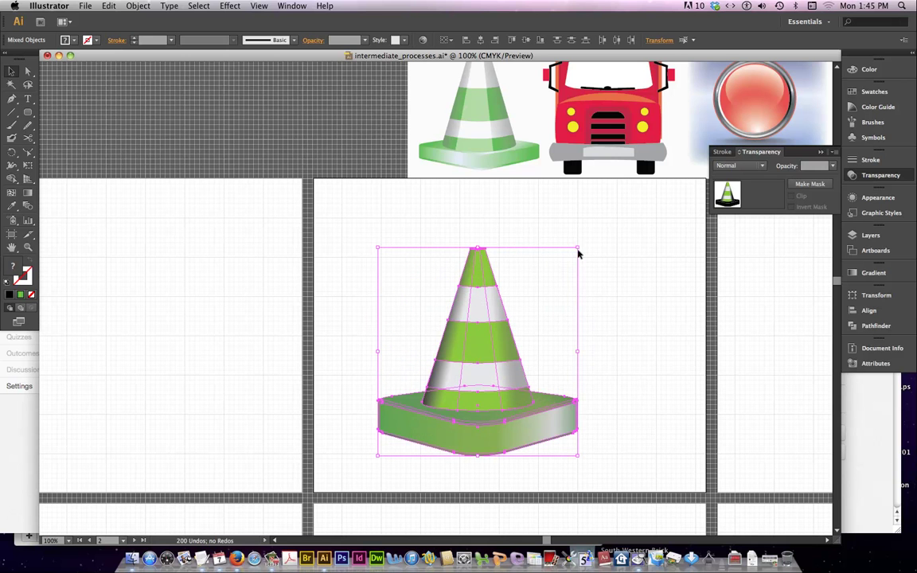
{"action": "left_click_drag", "start_coordinate": [578, 248], "coordinate": [637, 208]}
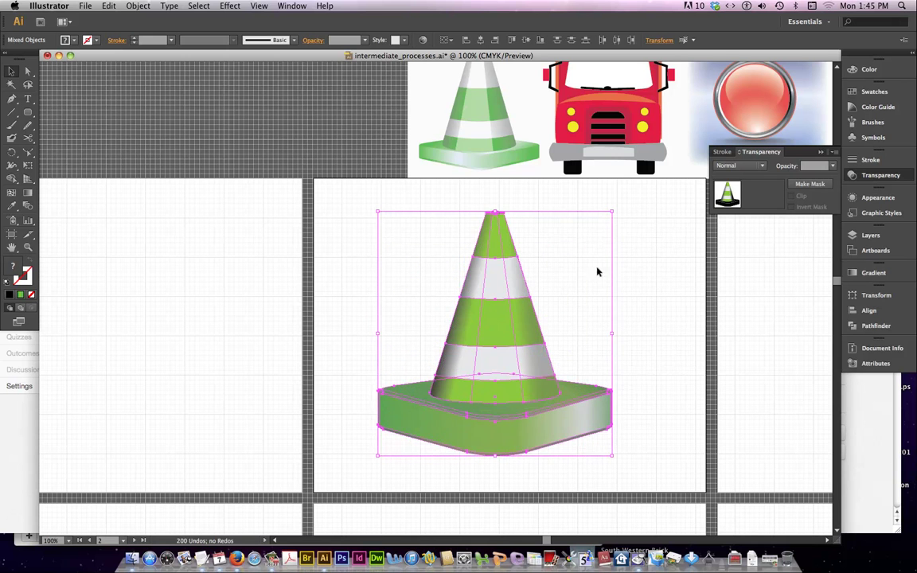
{"action": "left_click", "coordinate": [648, 364]}
- Zoom to 66.67% and hide the document grid
{"action": "key", "text": "super+minus"}
{"action": "key", "text": "super+minus"}
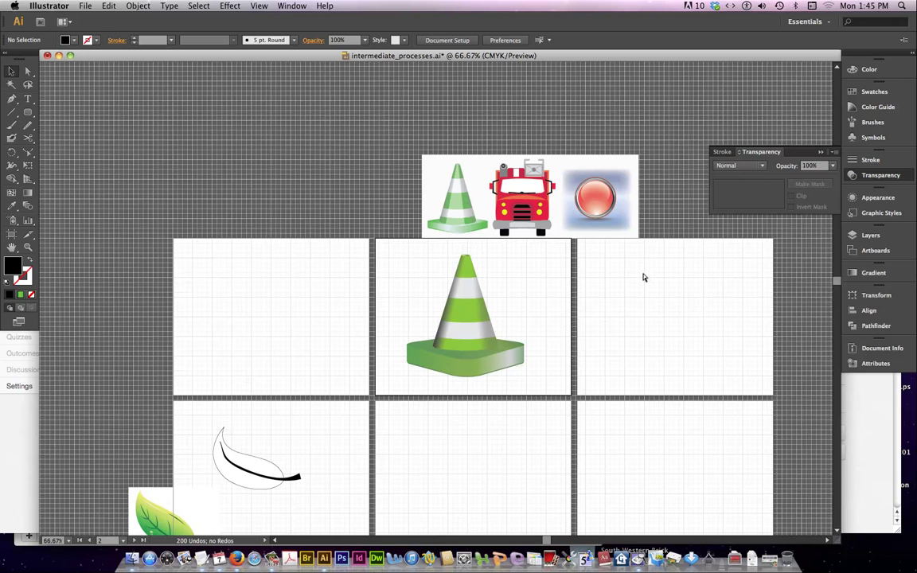
{"action": "key", "text": "super+equal"}
{"action": "key", "text": "super+equal"}
{"action": "key", "text": "super+apostrophe"}
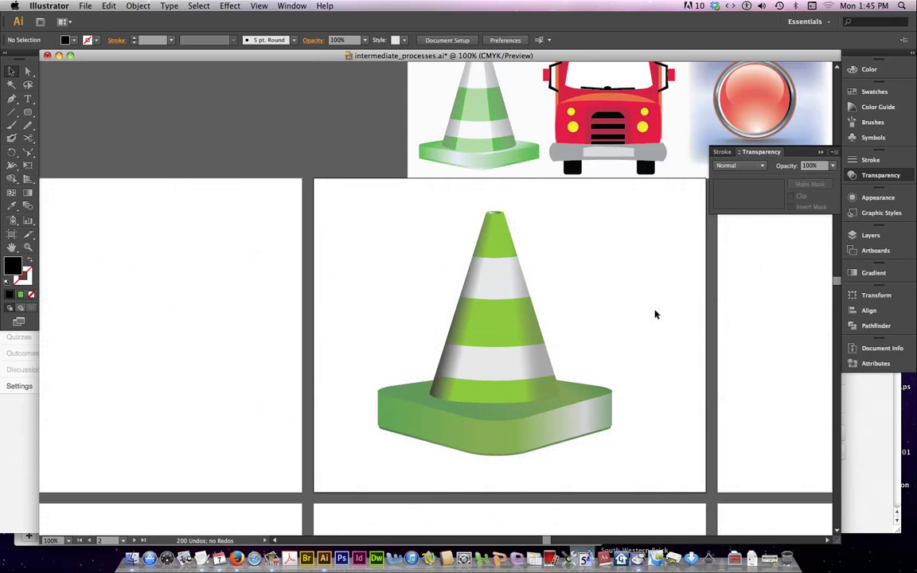
{"action": "scroll", "coordinate": [611, 359], "scroll_direction": "right", "scroll_amount": 2}
{"action": "scroll", "coordinate": [605, 356], "scroll_direction": "right", "scroll_amount": 1}
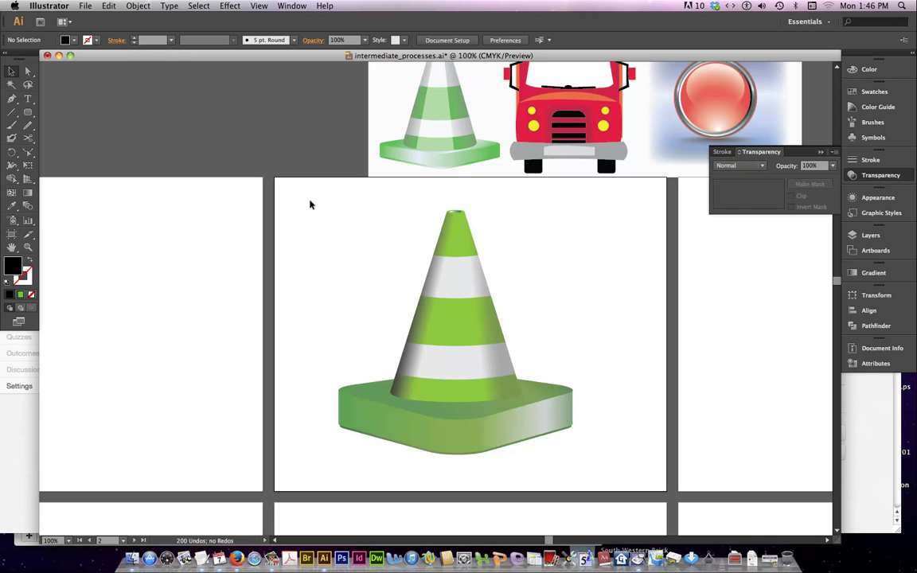
- Squeeze the selected traffic cone horizontally from its right-middle handle, keeping its height, then deselect
{"action": "left_click_drag", "start_coordinate": [311, 200], "coordinate": [608, 461]}
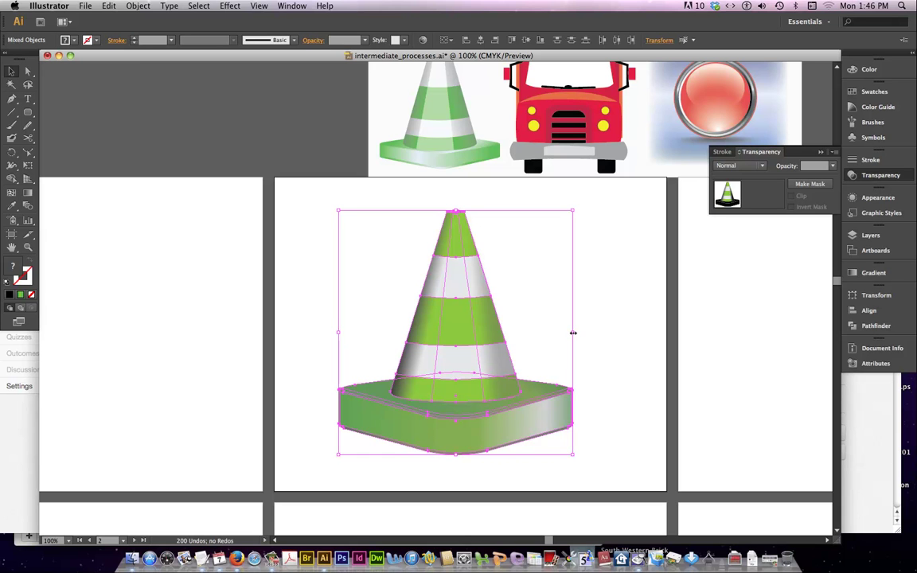
{"action": "left_click_drag", "start_coordinate": [573, 333], "coordinate": [539, 333]}
{"action": "left_click", "coordinate": [605, 356]}
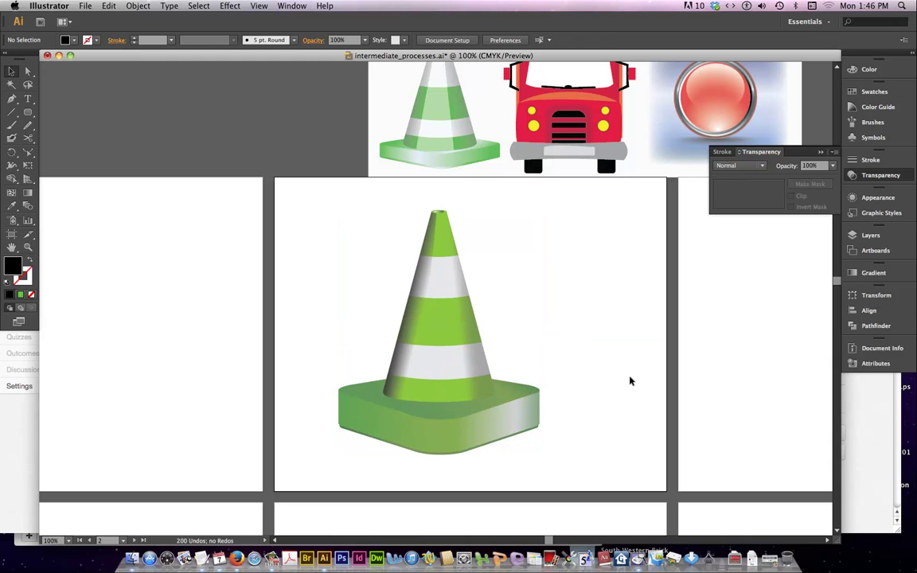